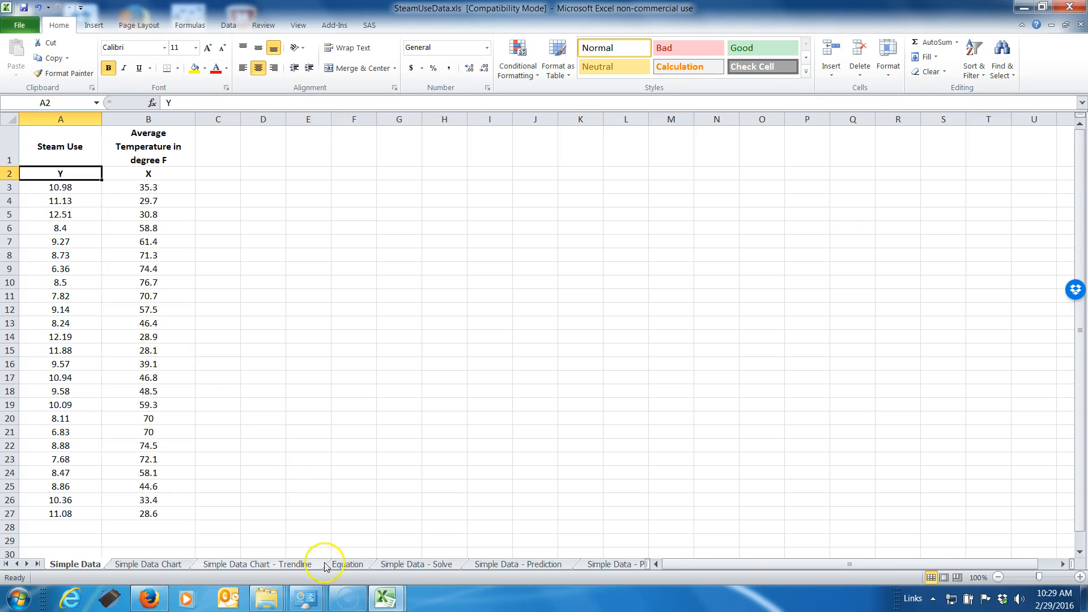
# Review the Simple Data Chart, Trendline, Equation and Simple Data - Prediction - v02 sheets of the workbook
pyautogui.click(148, 566)
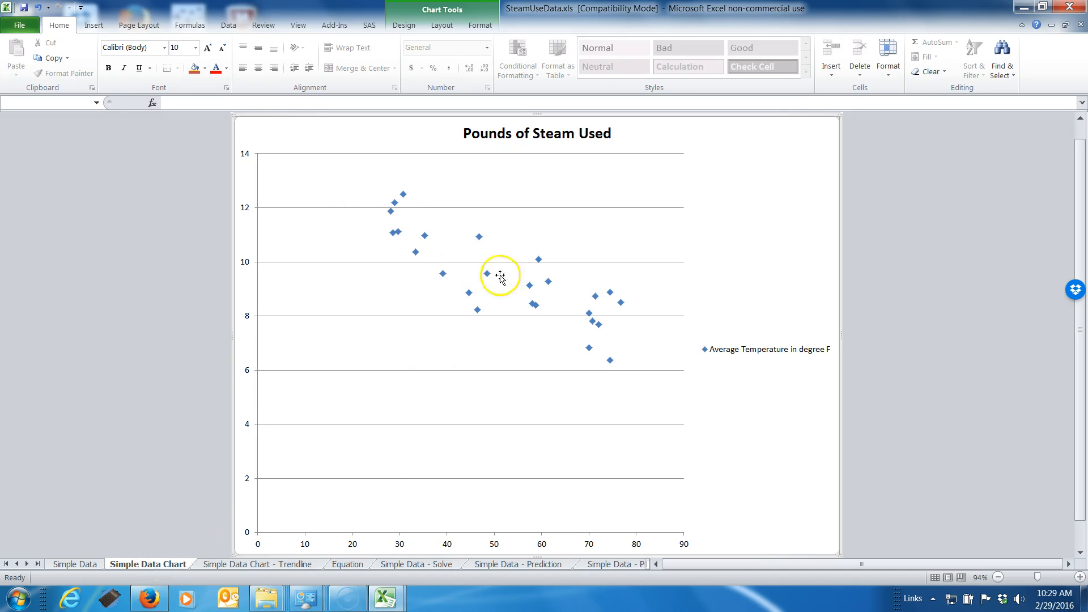
pyautogui.click(254, 564)
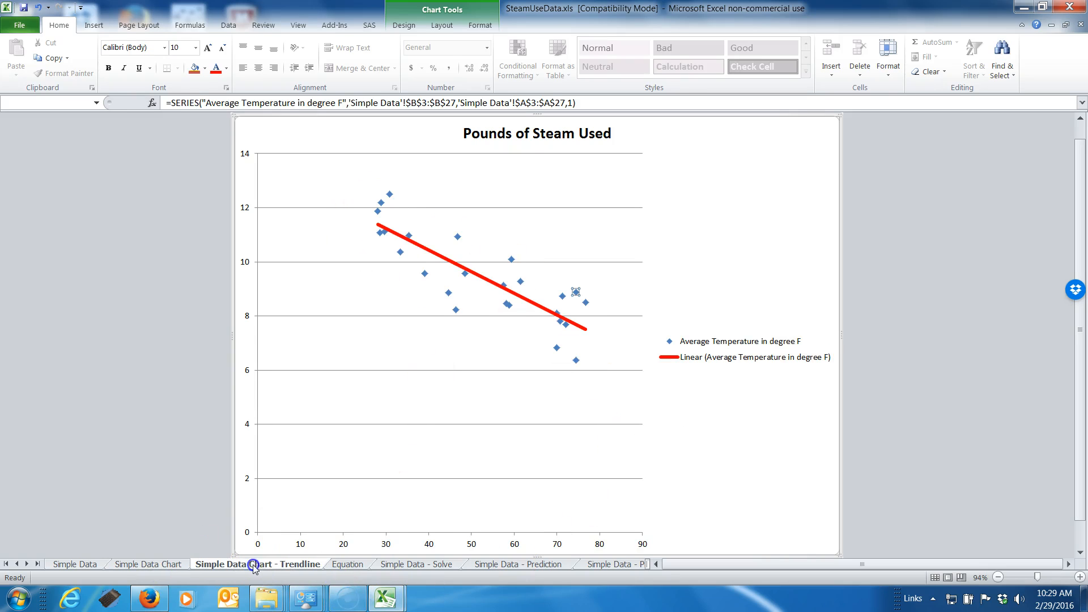
pyautogui.click(345, 564)
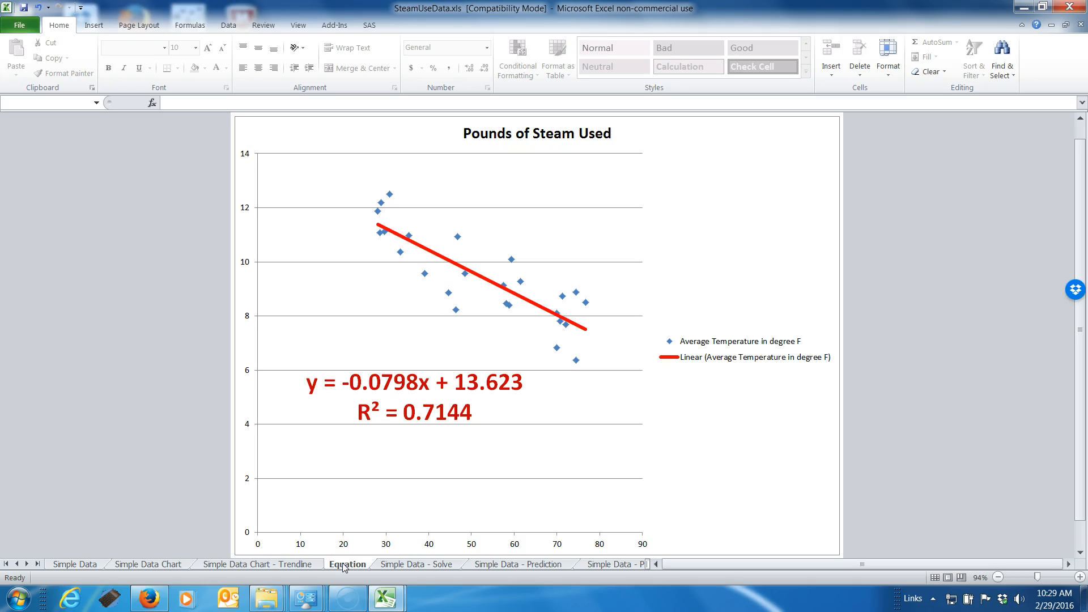
pyautogui.click(609, 565)
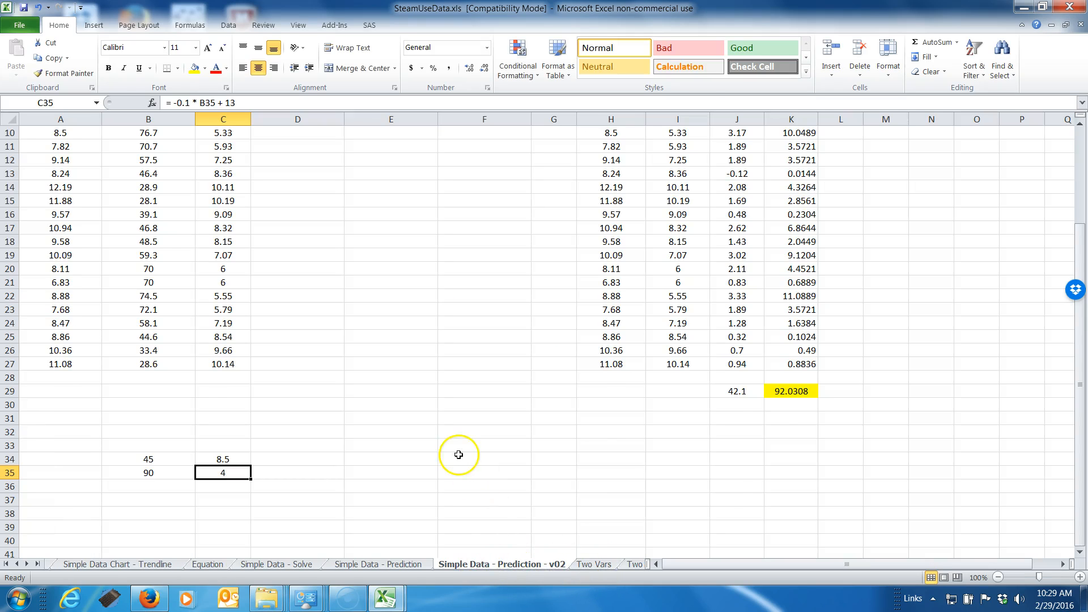
pyautogui.scroll(3, 460, 456)
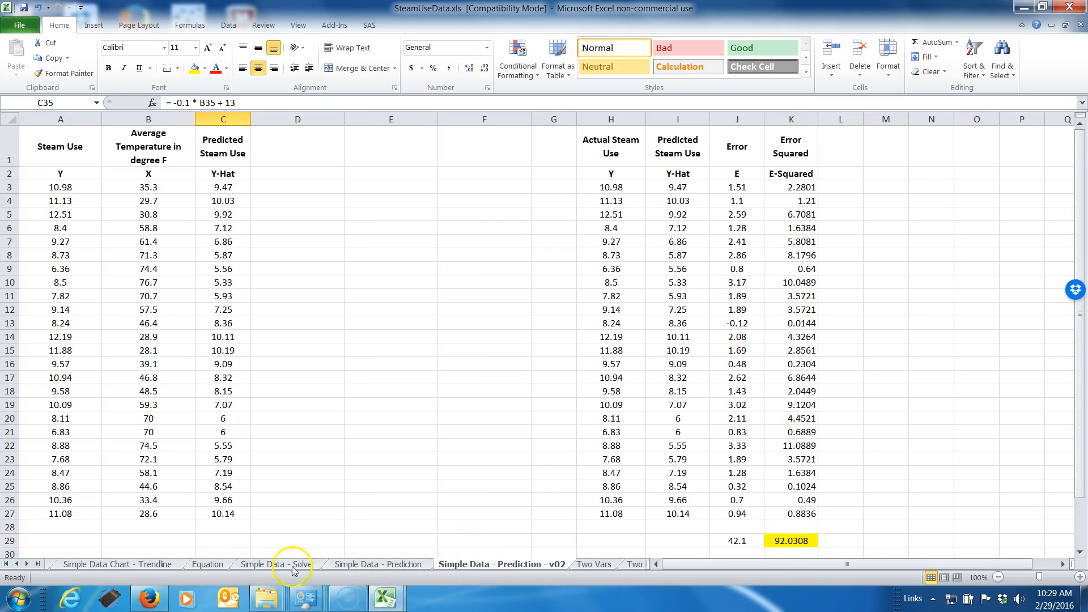
# Open the Two Vars sheet and examine the values in the Operating Days per Month column
pyautogui.click(591, 564)
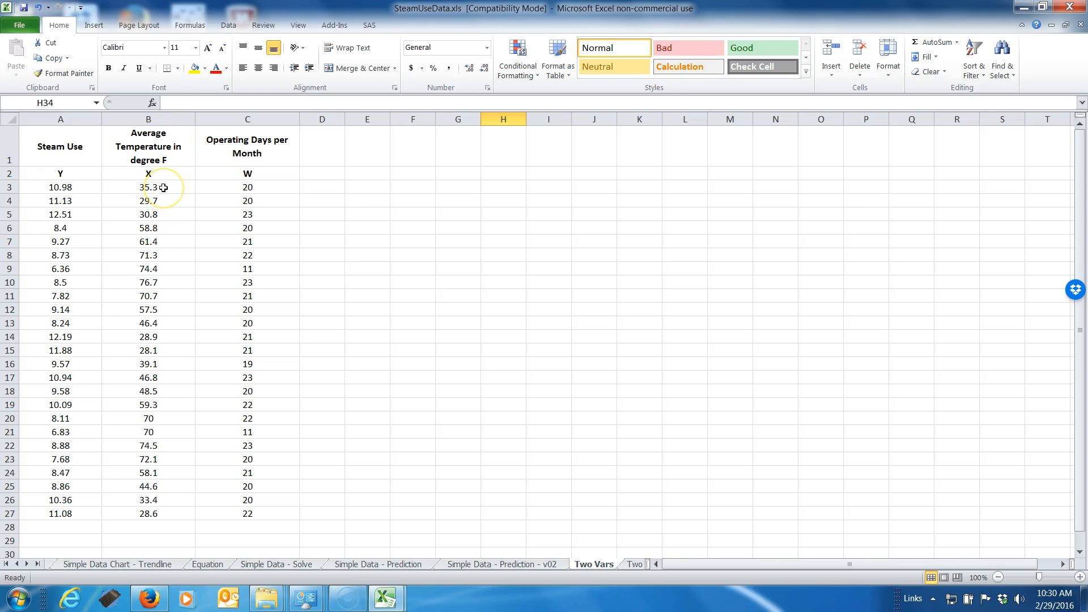
pyautogui.click(267, 189)
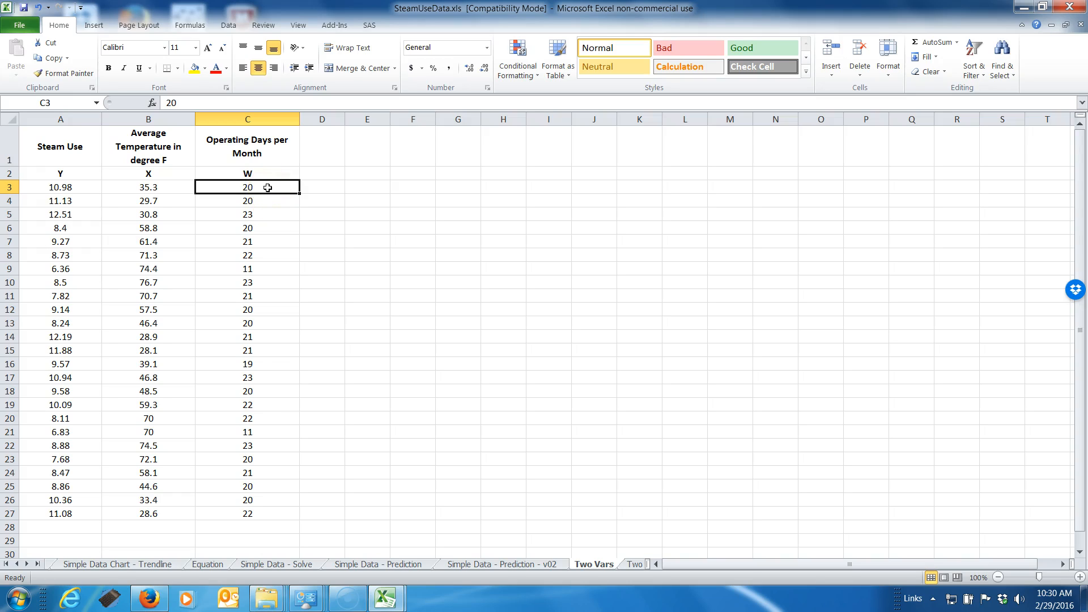
pyautogui.click(266, 437)
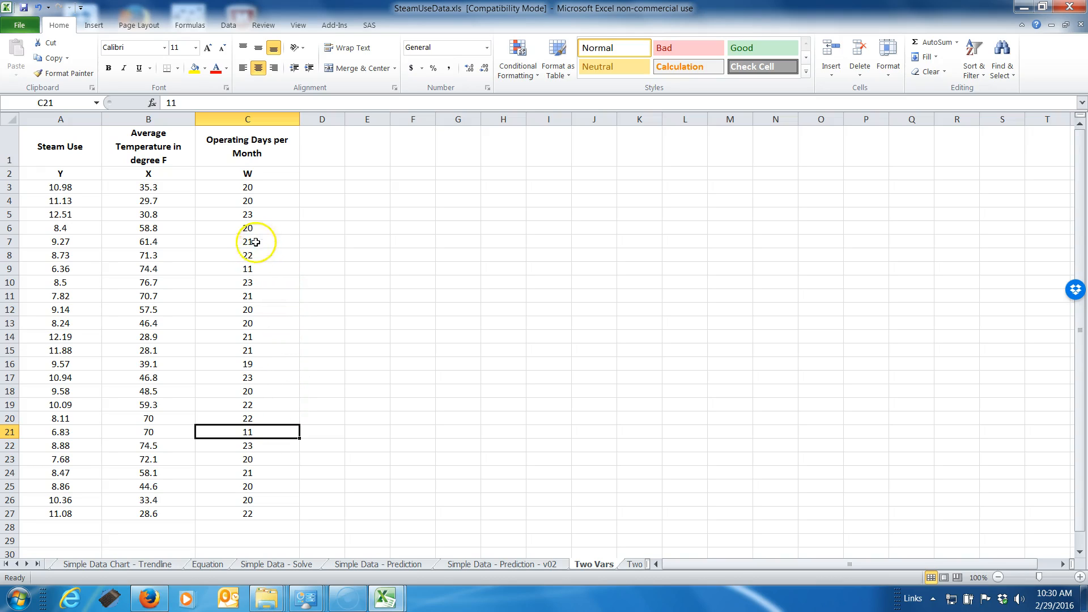
pyautogui.click(252, 214)
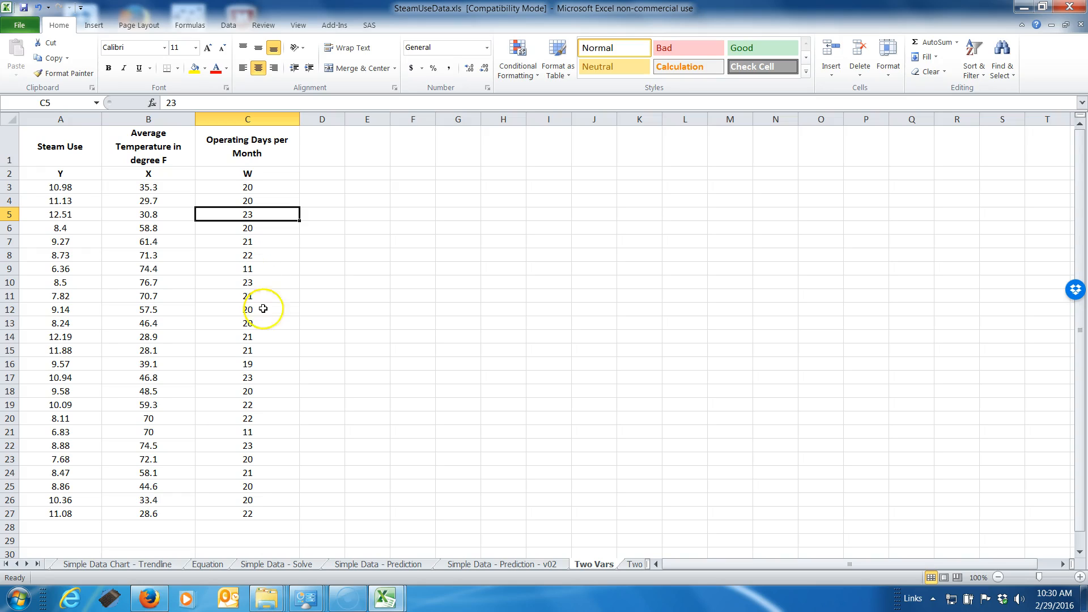
# Compare the Two Vars data with the Simple Data Chart - Trendline and Equation charts, ending on the Two Vars sheet
pyautogui.click(120, 566)
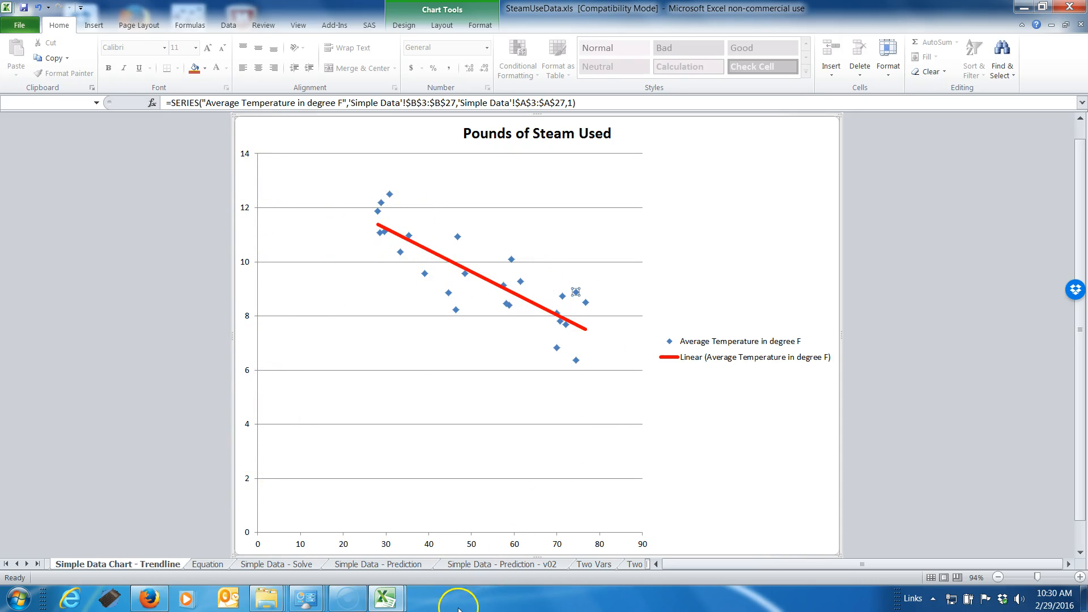
pyautogui.click(592, 565)
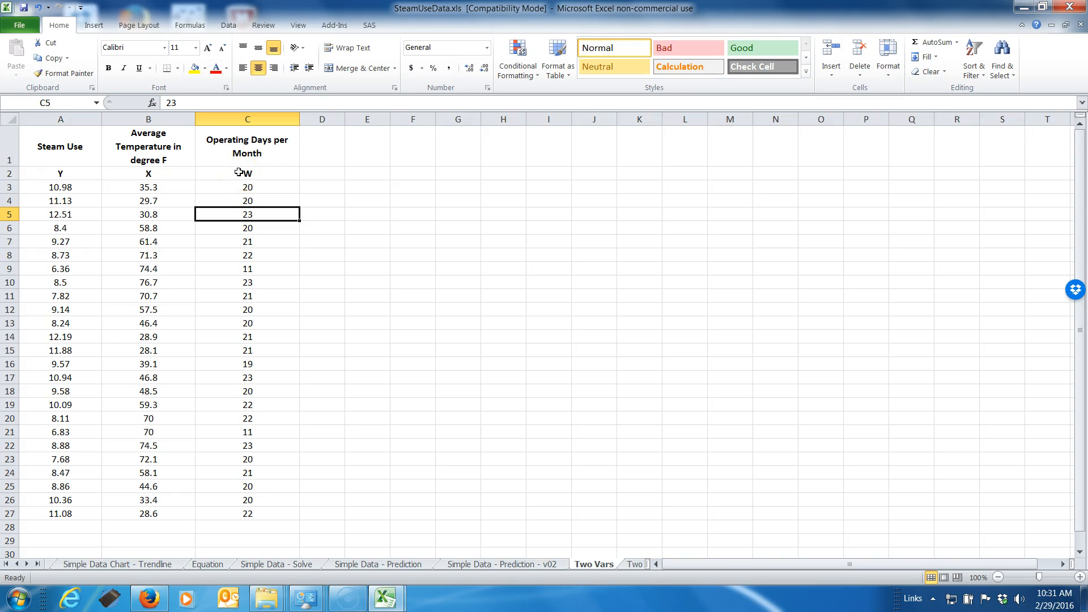
pyautogui.click(269, 254)
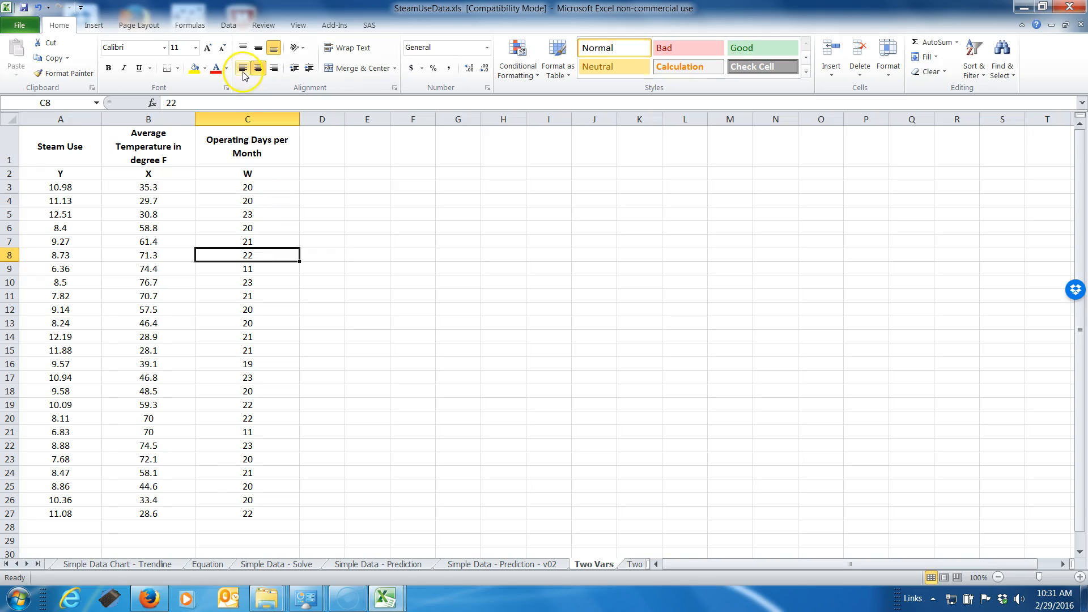
pyautogui.click(207, 565)
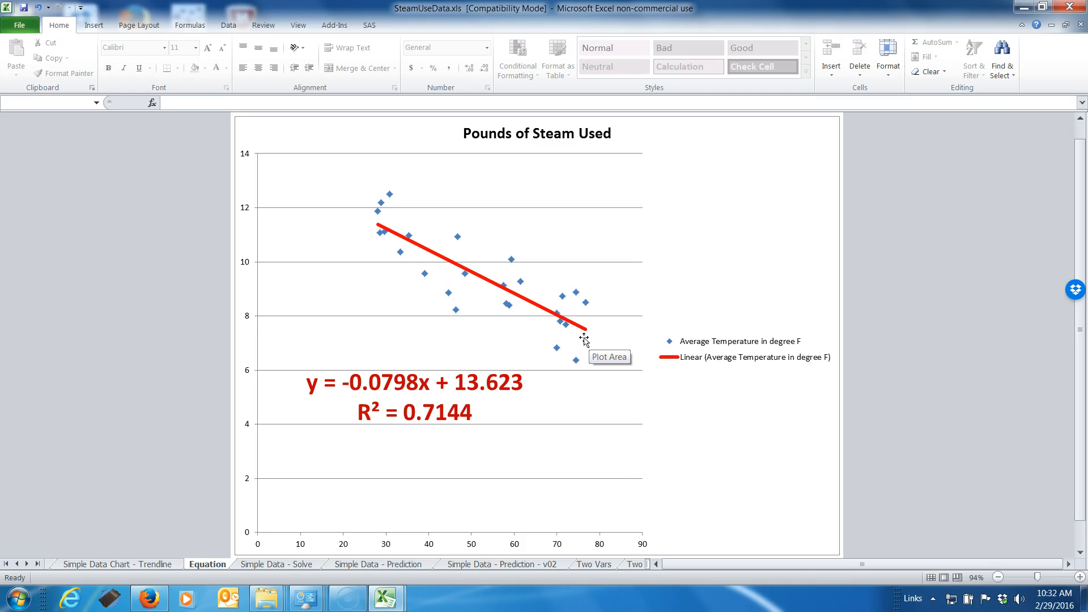
pyautogui.click(594, 563)
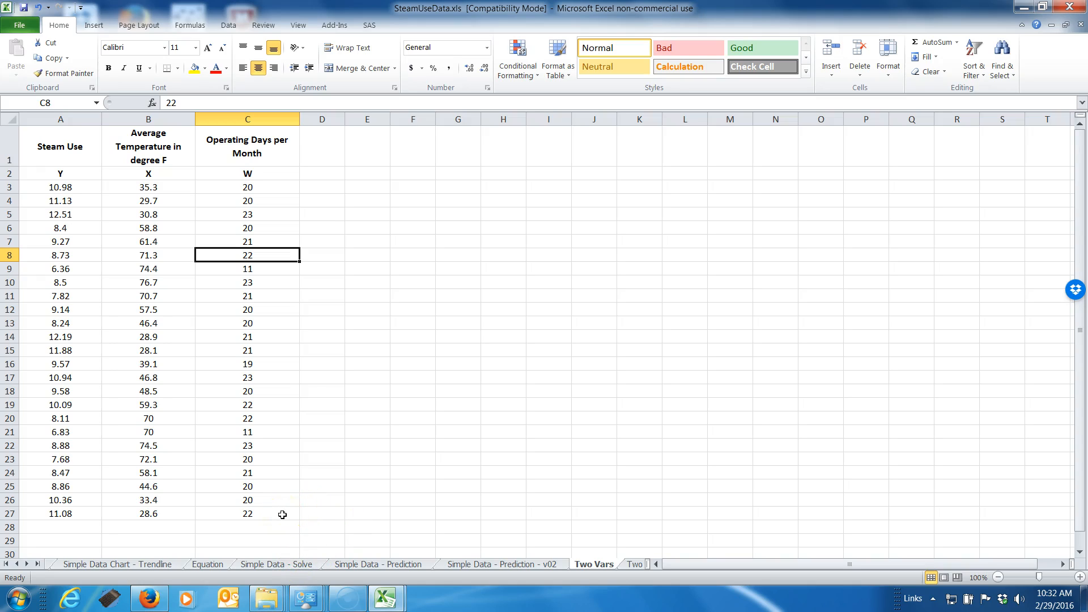
# Switch to Firefox to view the Applied Regression Analysis book page, and return to the SteamUseData workbook in Excel
pyautogui.moveTo(151, 599)
pyautogui.click(147, 599)
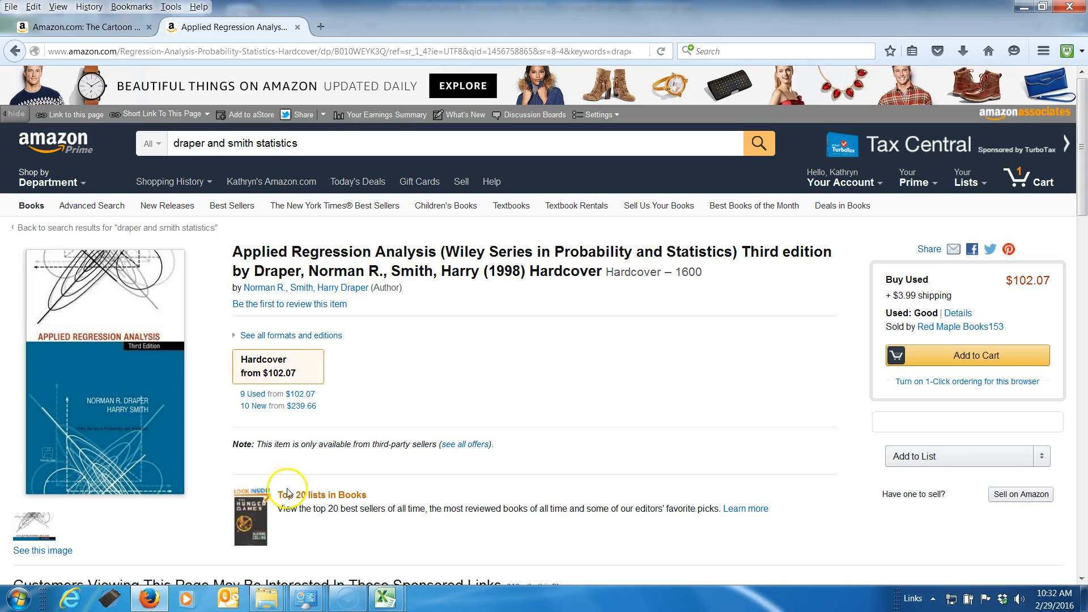
pyautogui.moveTo(385, 599)
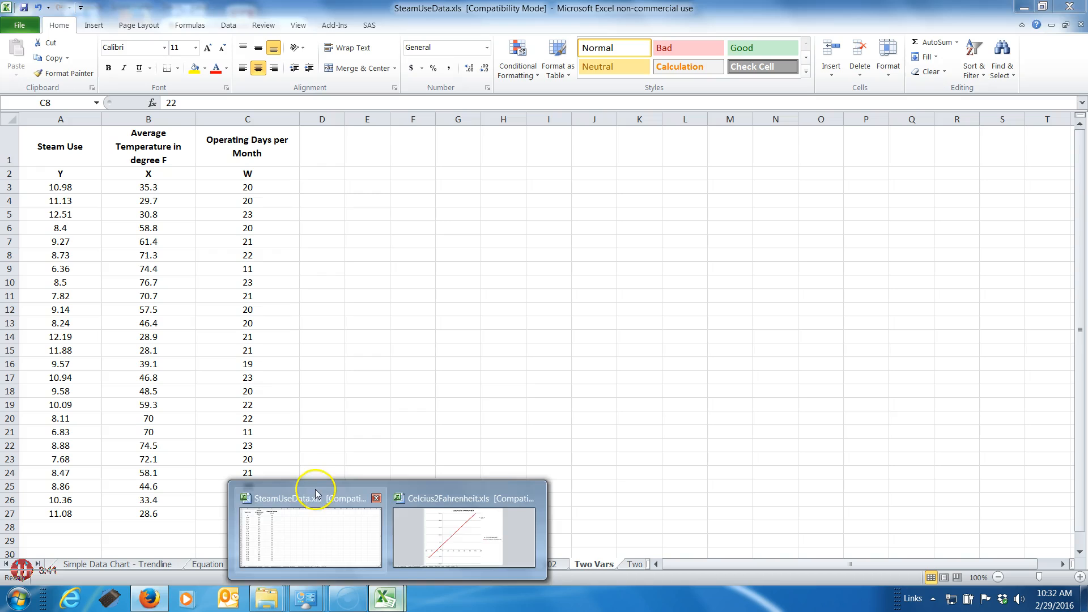
pyautogui.click(315, 498)
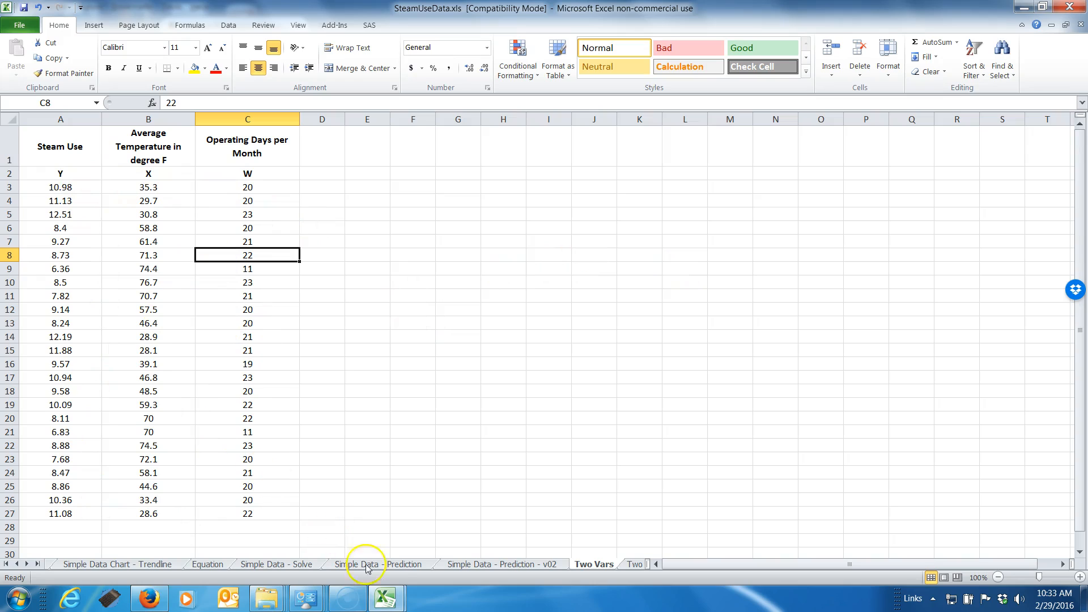
# Switch to Firefox and look over the Amazon pages for The Cartoon Guide to Statistics and Applied Regression Analysis
pyautogui.moveTo(159, 601)
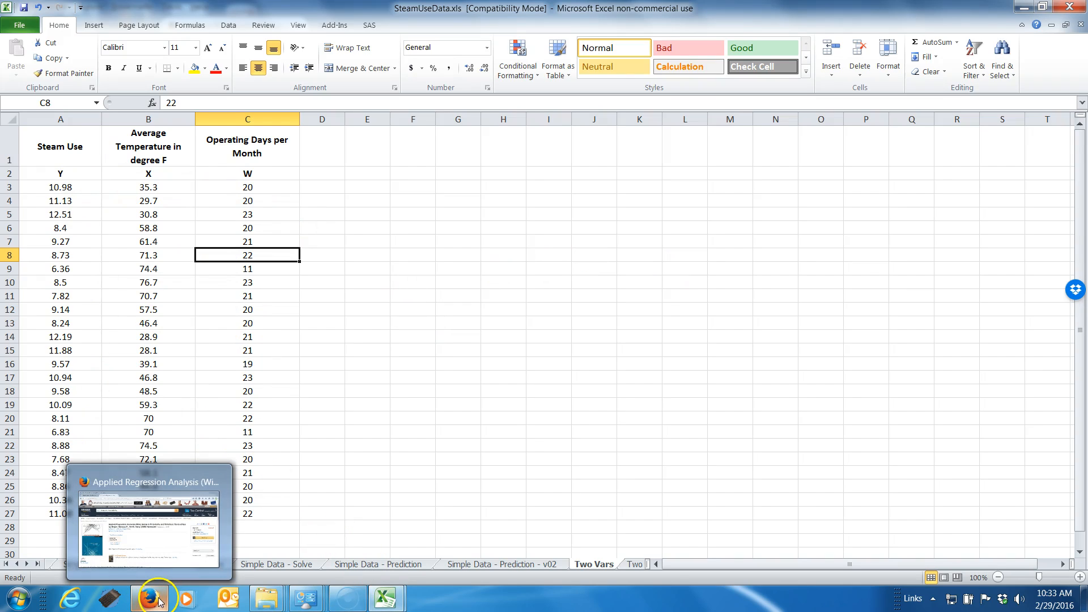
pyautogui.click(136, 482)
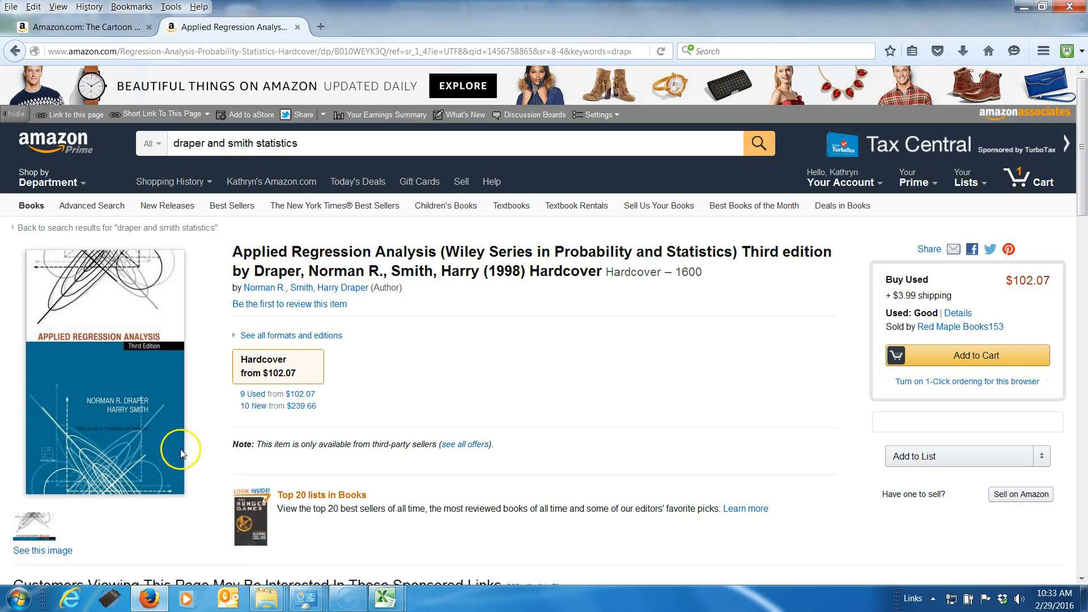
pyautogui.click(75, 27)
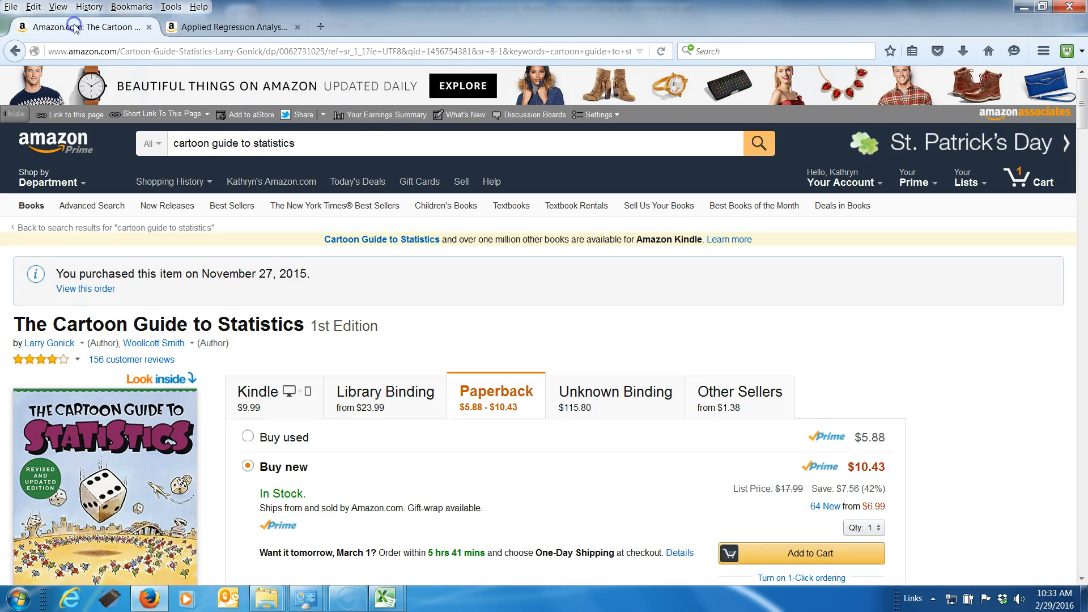
pyautogui.scroll(-4, 365, 283)
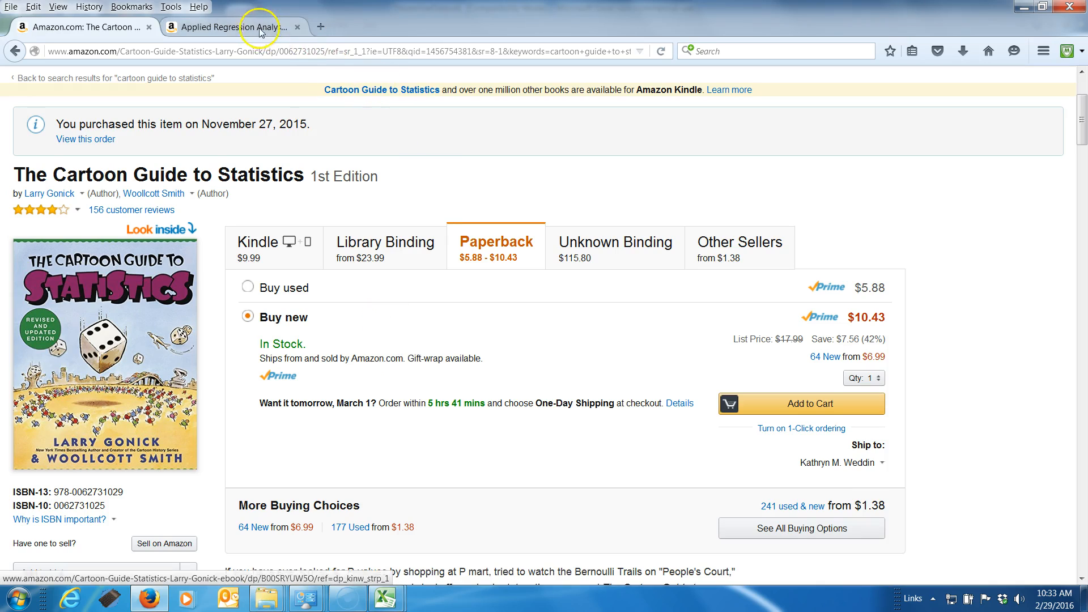
pyautogui.click(234, 26)
pyautogui.click(112, 29)
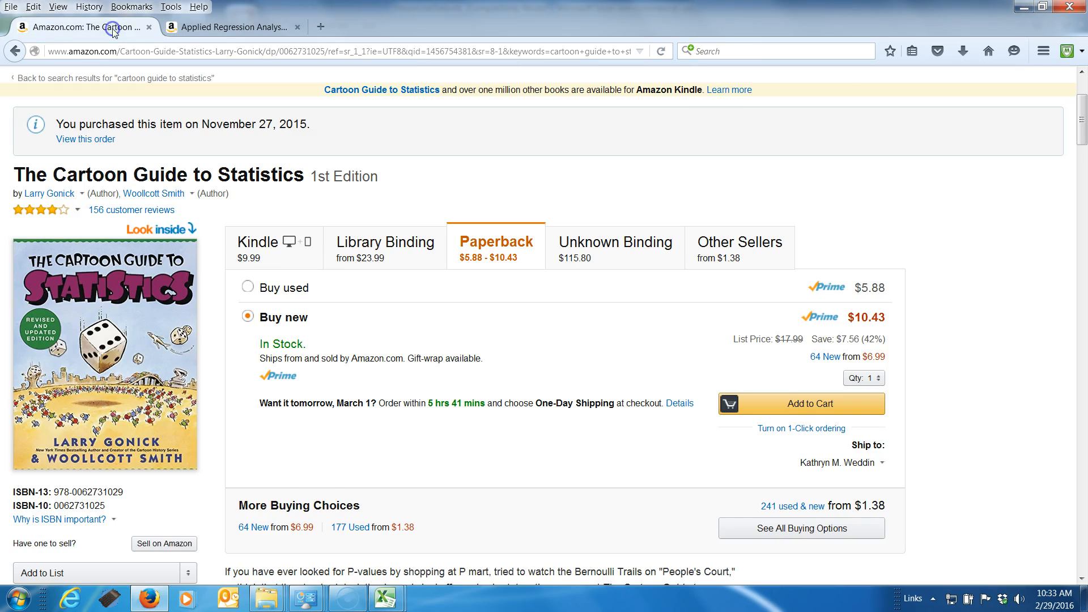
pyautogui.click(210, 27)
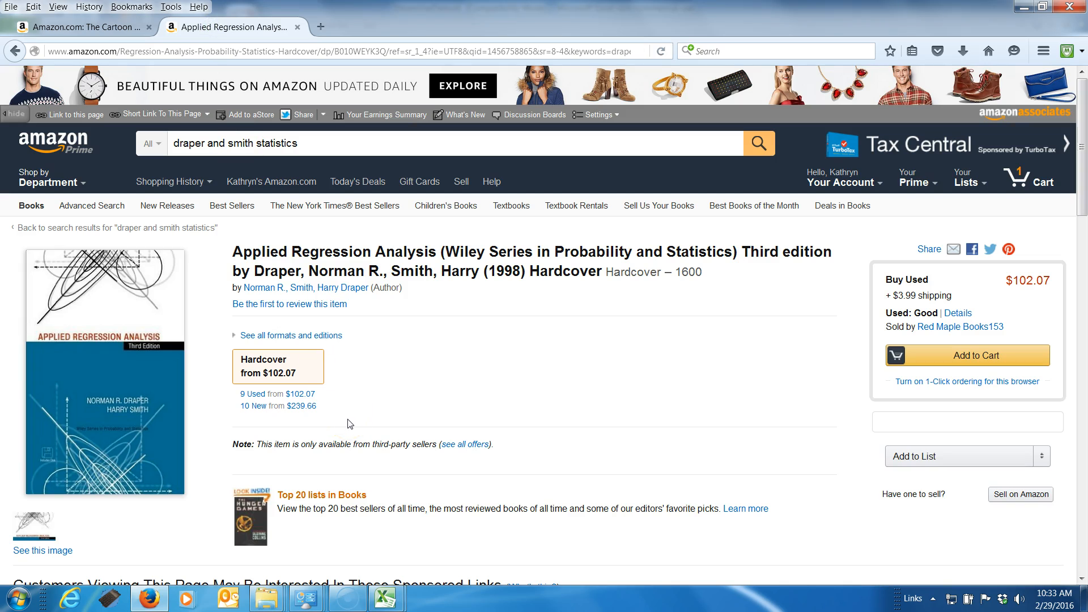
# Return to the SteamUseData workbook in Excel and start the Regression analysis tool on the Two Vars - Solve sheet
pyautogui.click(386, 605)
pyautogui.click(319, 483)
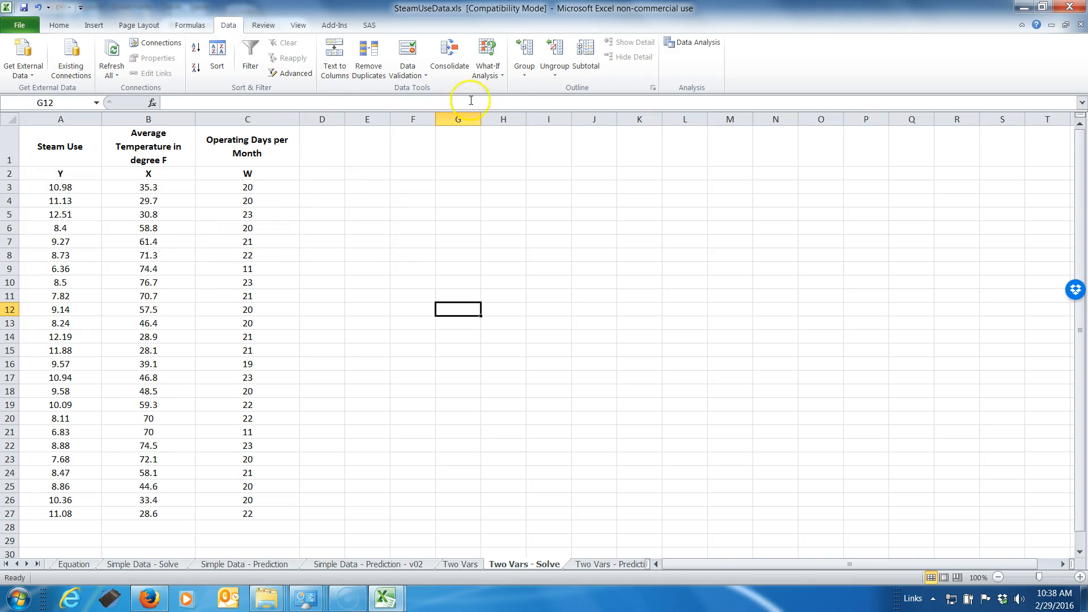
pyautogui.click(700, 47)
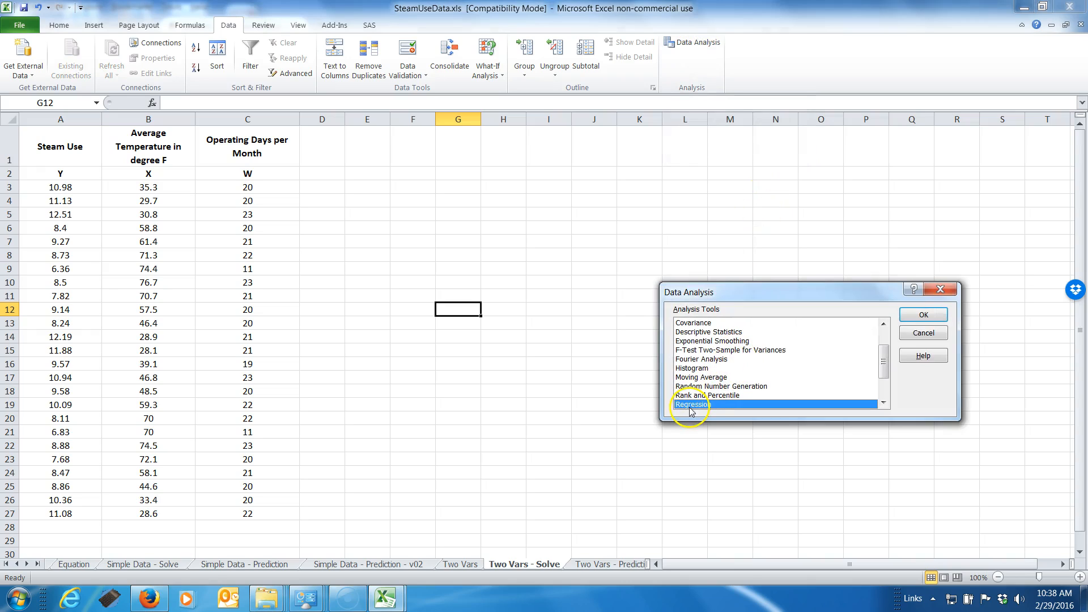
pyautogui.click(923, 315)
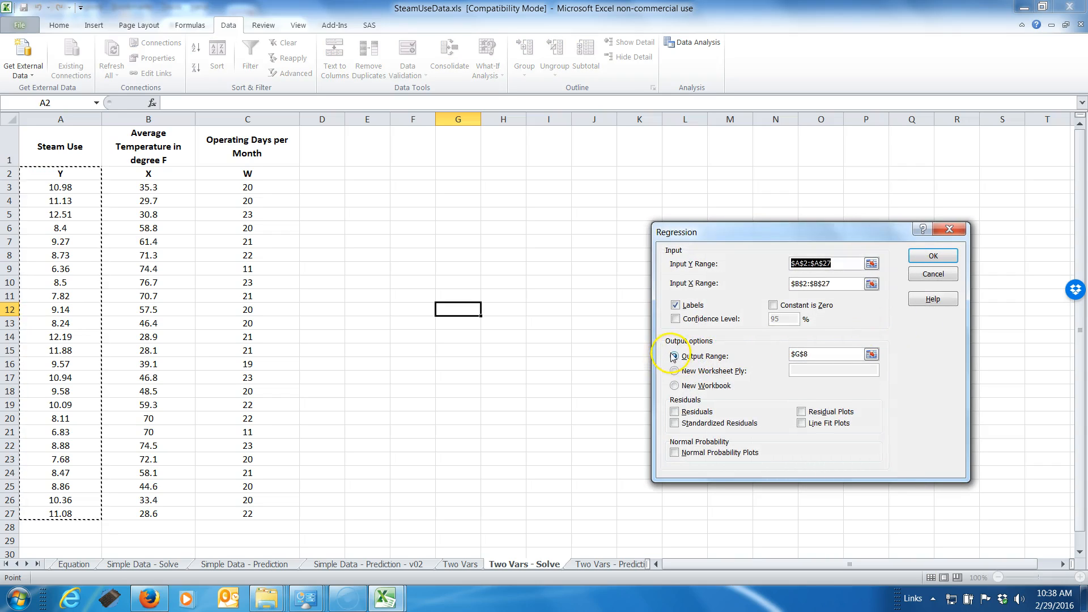
# Set the regression's output range to cell H3
pyautogui.click(871, 354)
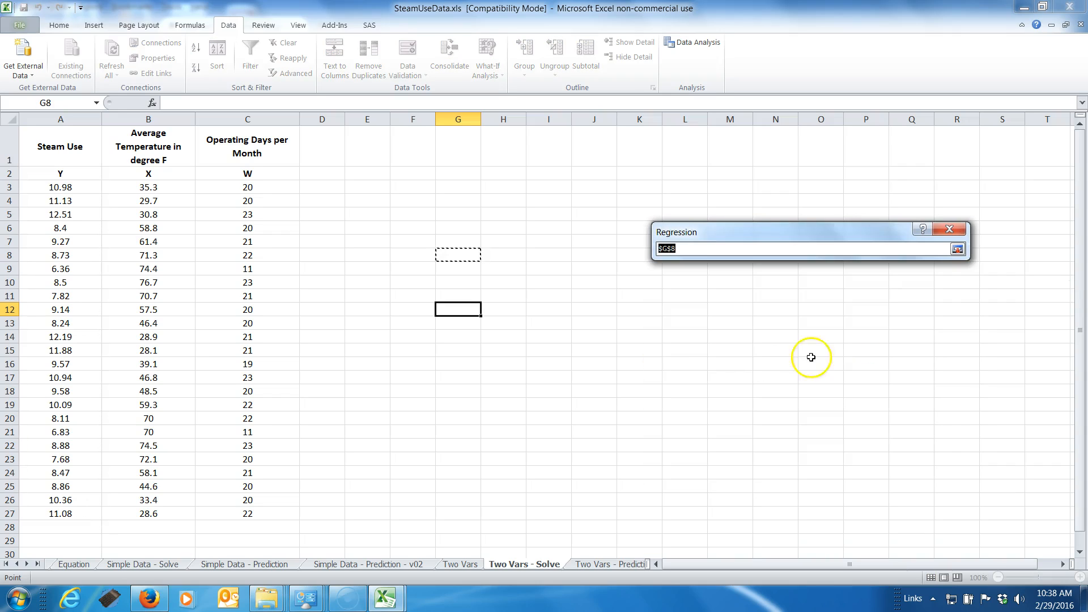
pyautogui.click(500, 339)
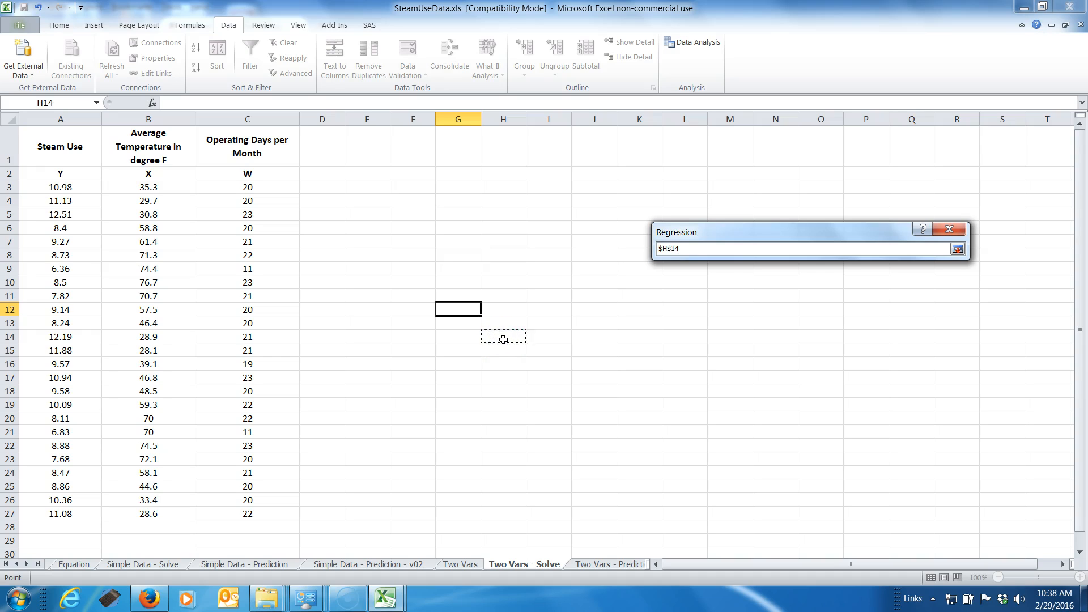
pyautogui.click(503, 188)
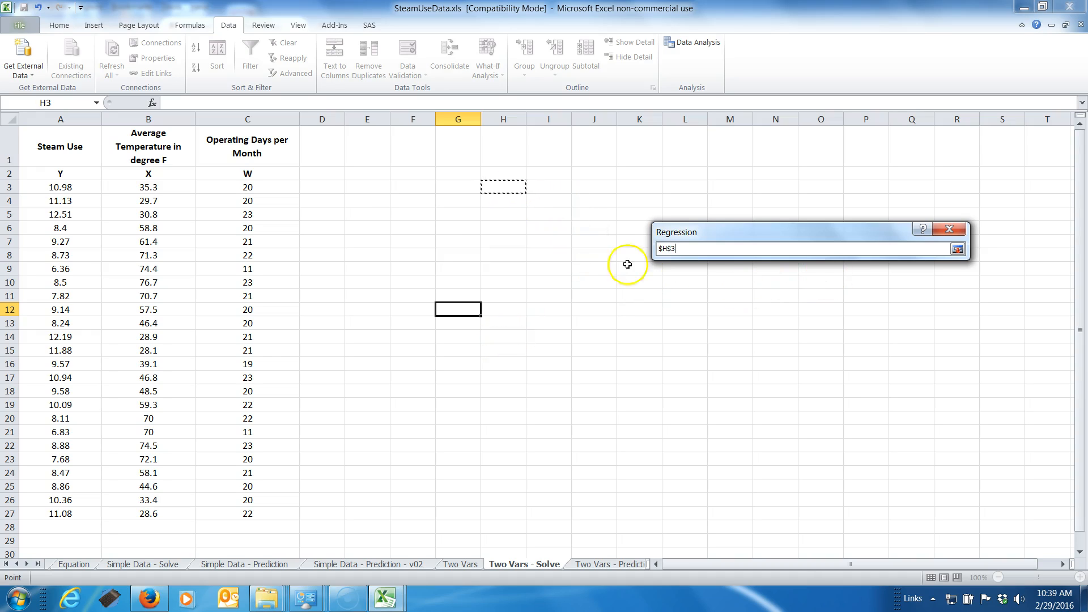
pyautogui.click(956, 250)
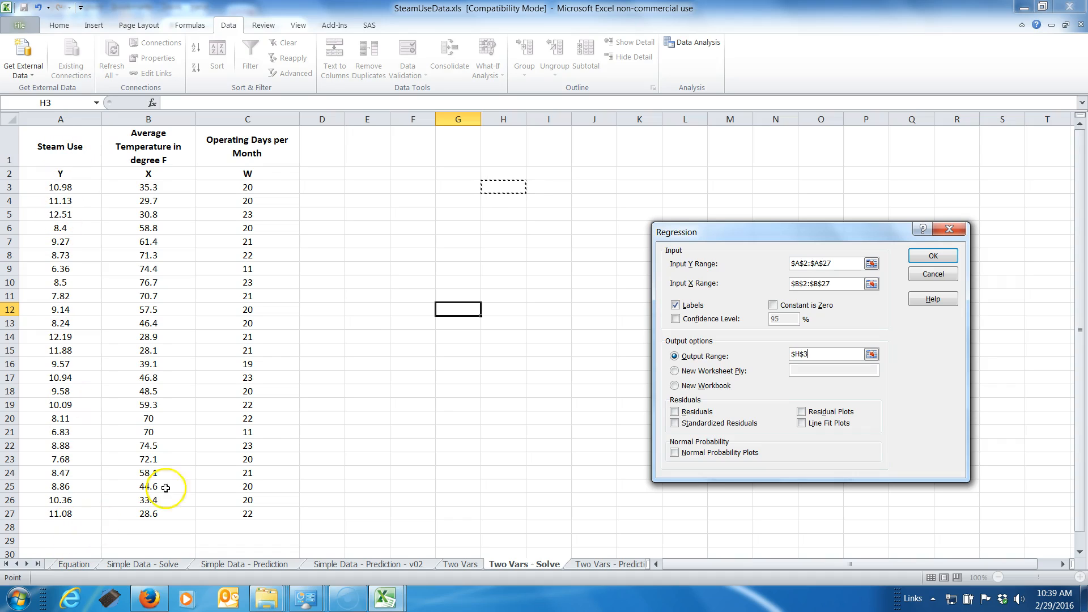
# Set the regression's Y input range to the steam use data in A2:A27
pyautogui.click(871, 263)
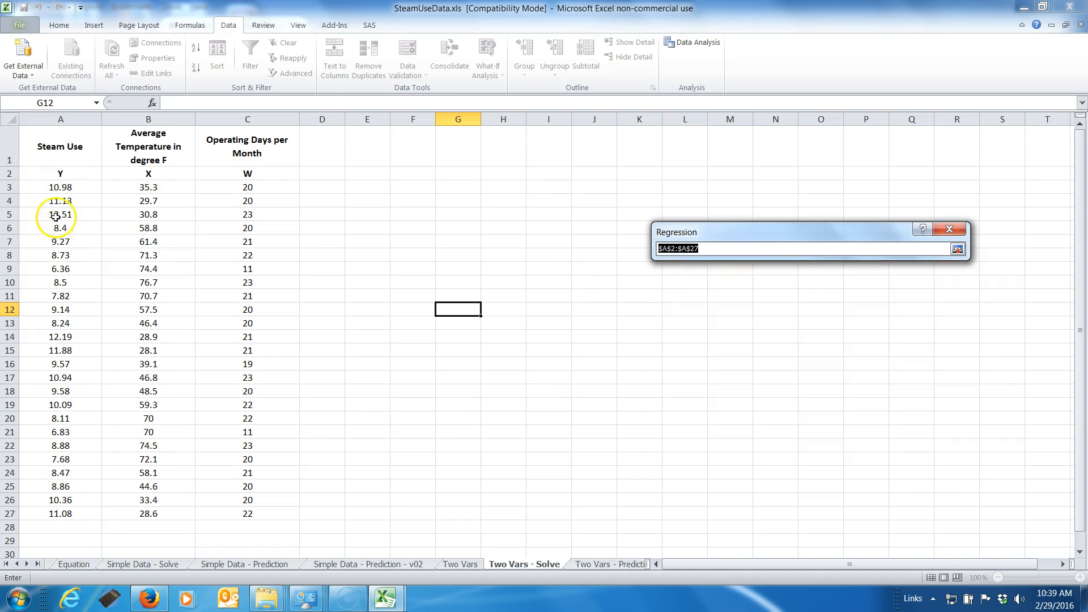
pyautogui.moveTo(59, 173); pyautogui.dragTo(76, 514)
pyautogui.click(957, 249)
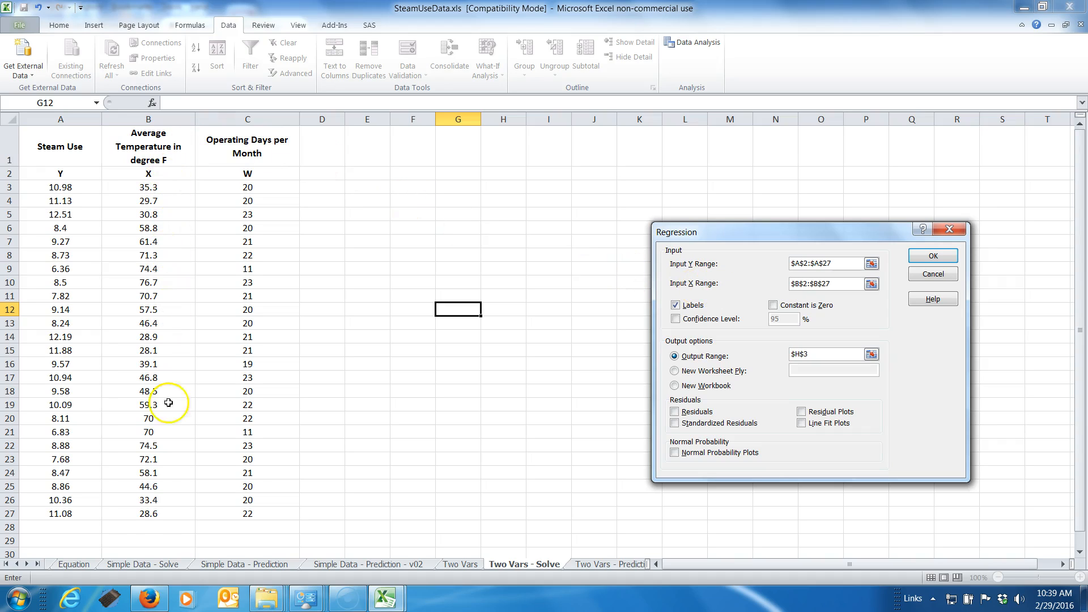
# Set the X input range to B2:C27, covering temperature and operating days, and run the regression
pyautogui.click(871, 284)
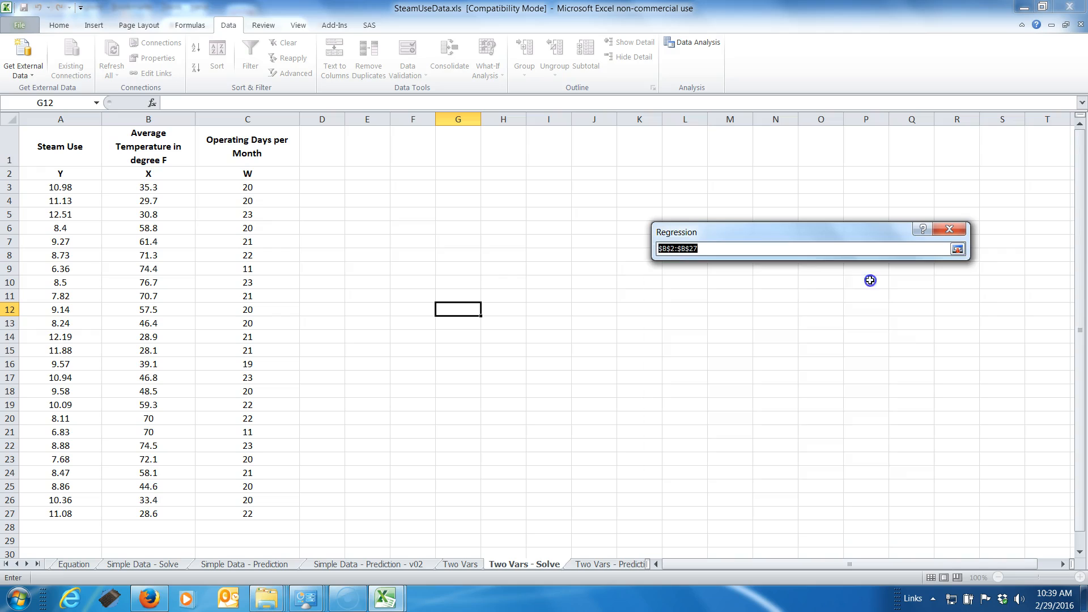
pyautogui.moveTo(139, 184); pyautogui.dragTo(219, 517)
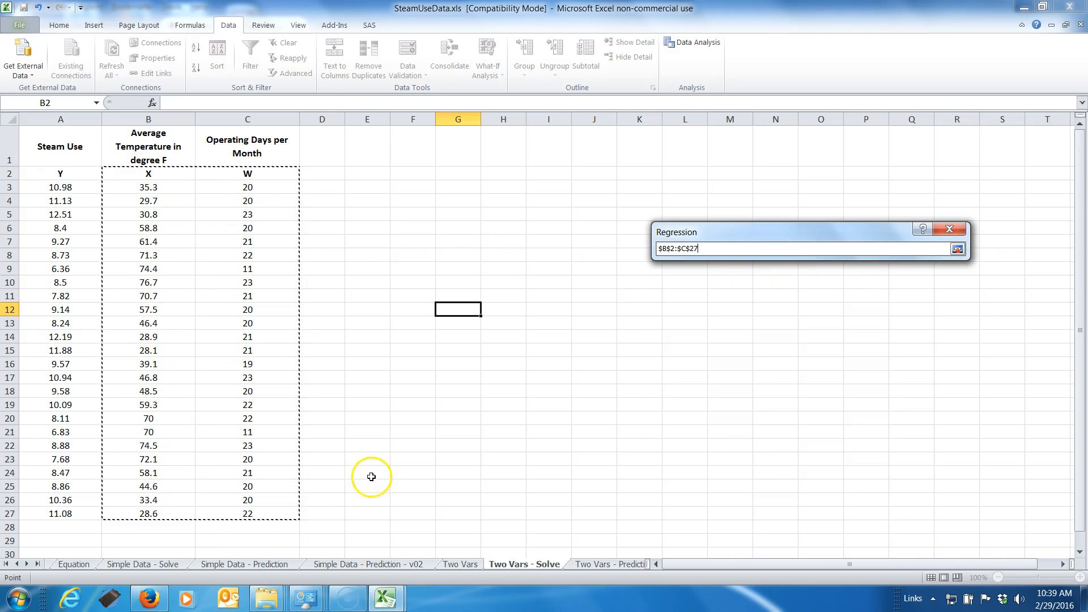
pyautogui.click(957, 250)
pyautogui.click(685, 307)
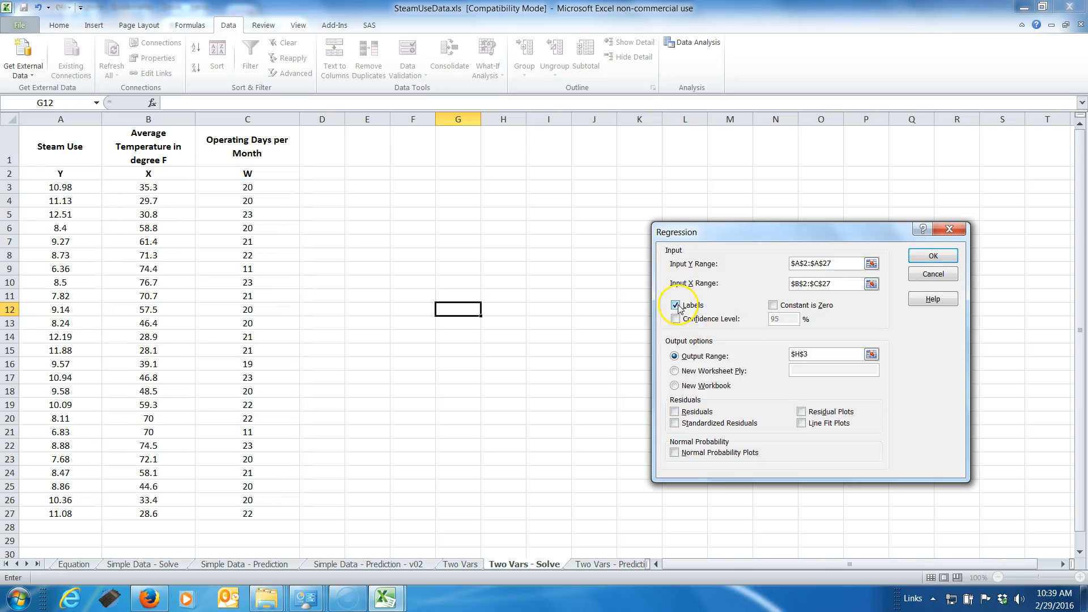
pyautogui.click(932, 258)
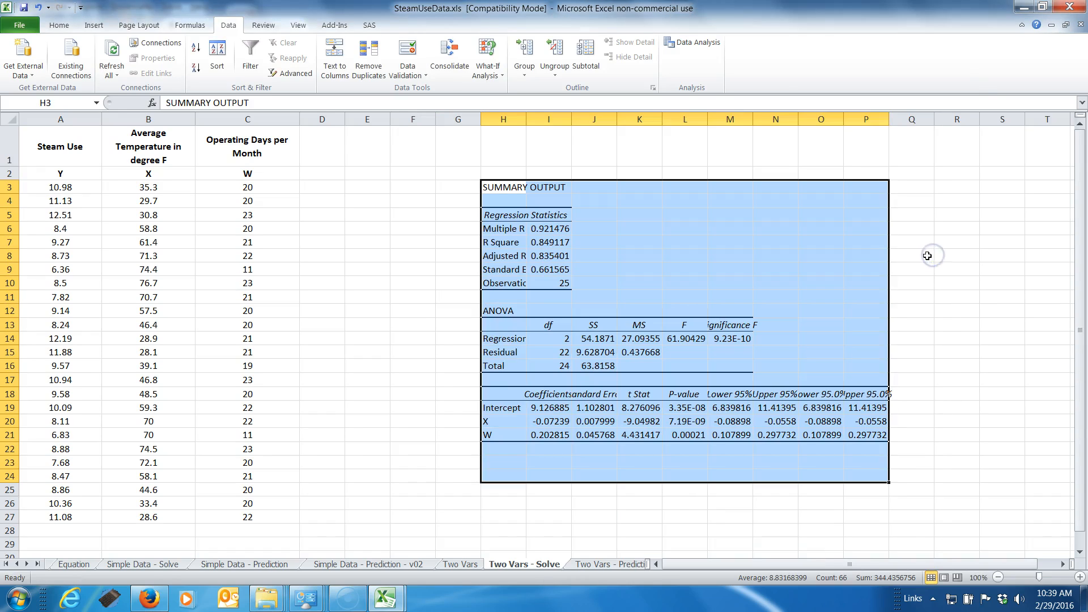
pyautogui.click(960, 271)
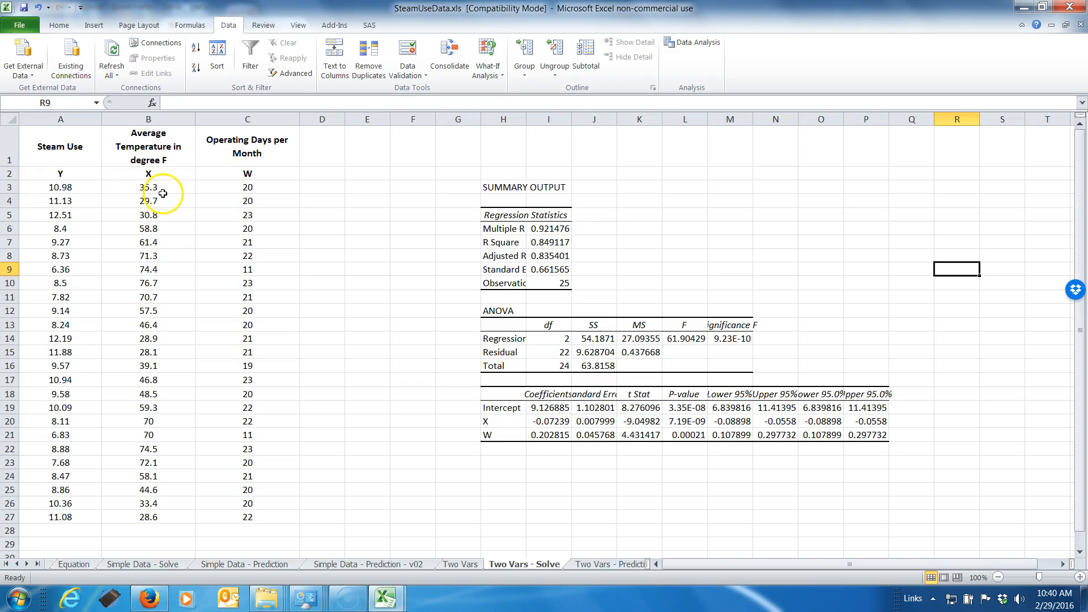
# Highlight the Intercept, X and W coefficients in I19:I21 with a yellow fill
pyautogui.click(538, 423)
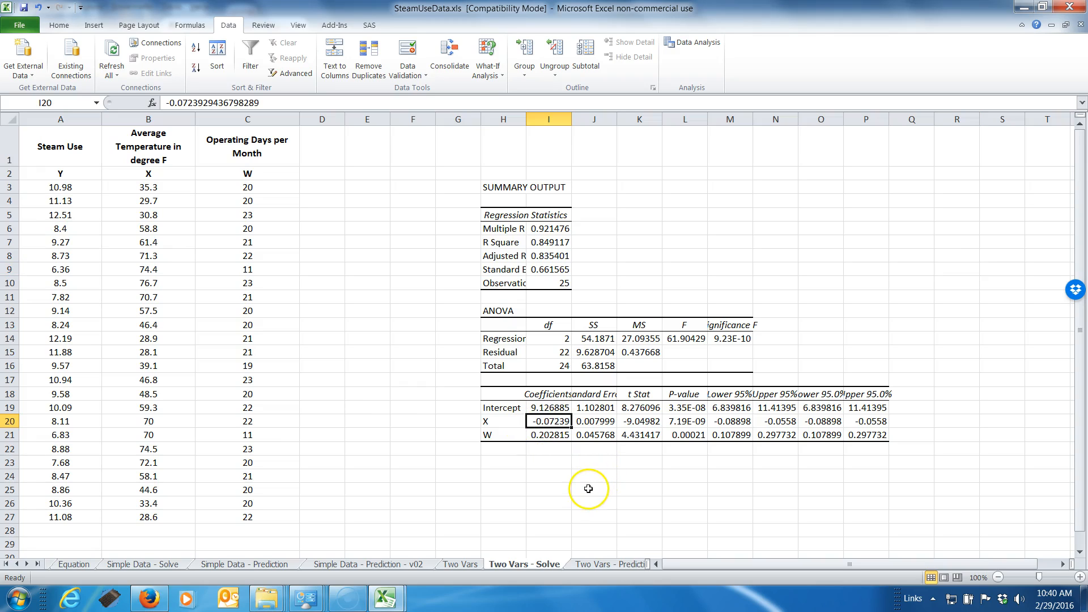
pyautogui.click(550, 404)
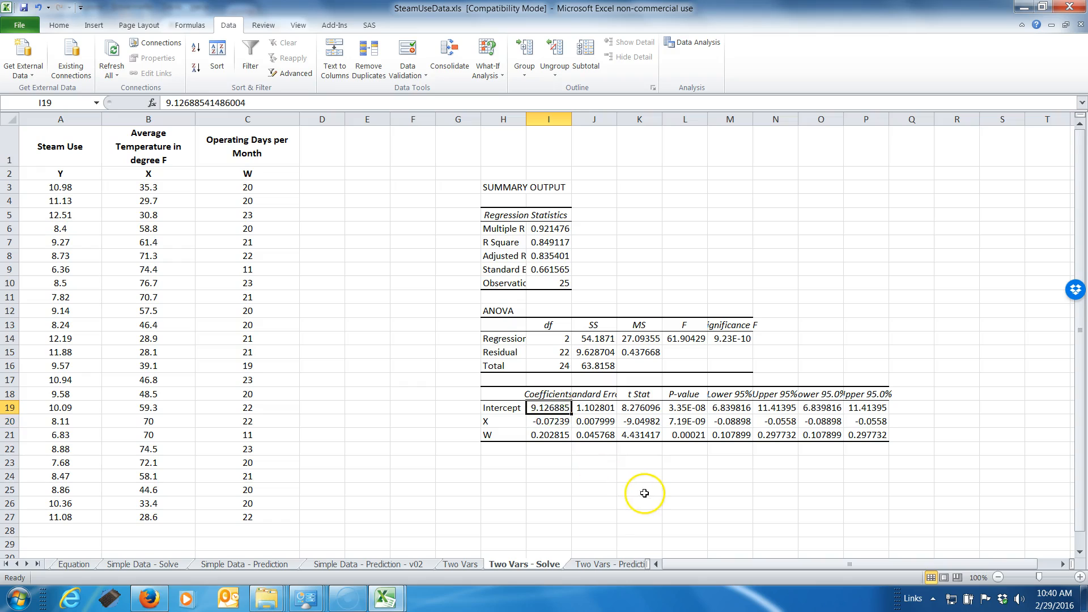
pyautogui.click(551, 436)
pyautogui.hotkey('shift', 'Up')
pyautogui.hotkey('shift', 'Up')
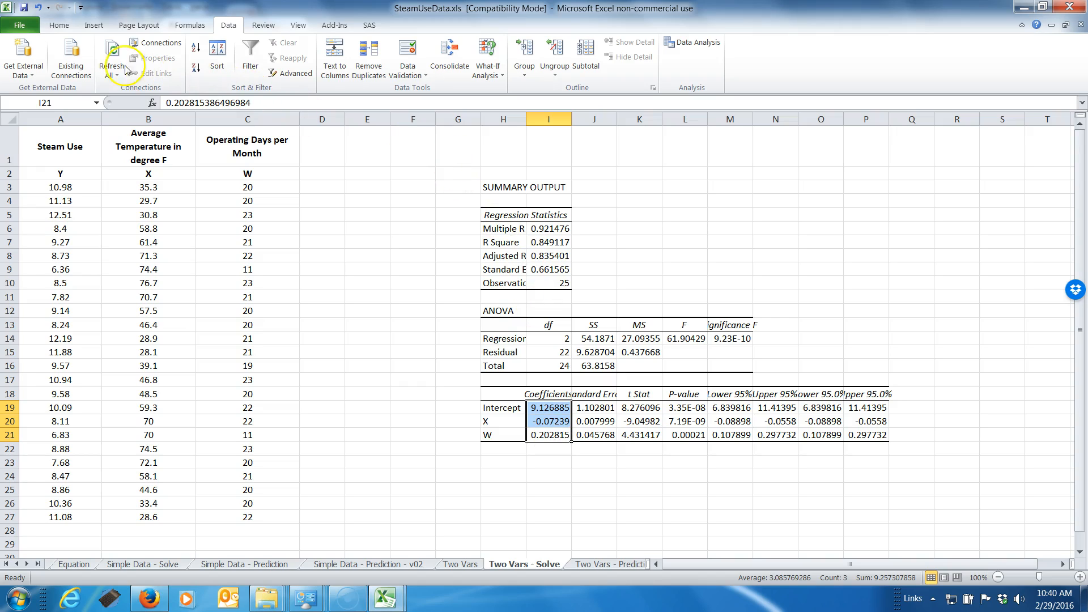
pyautogui.click(58, 25)
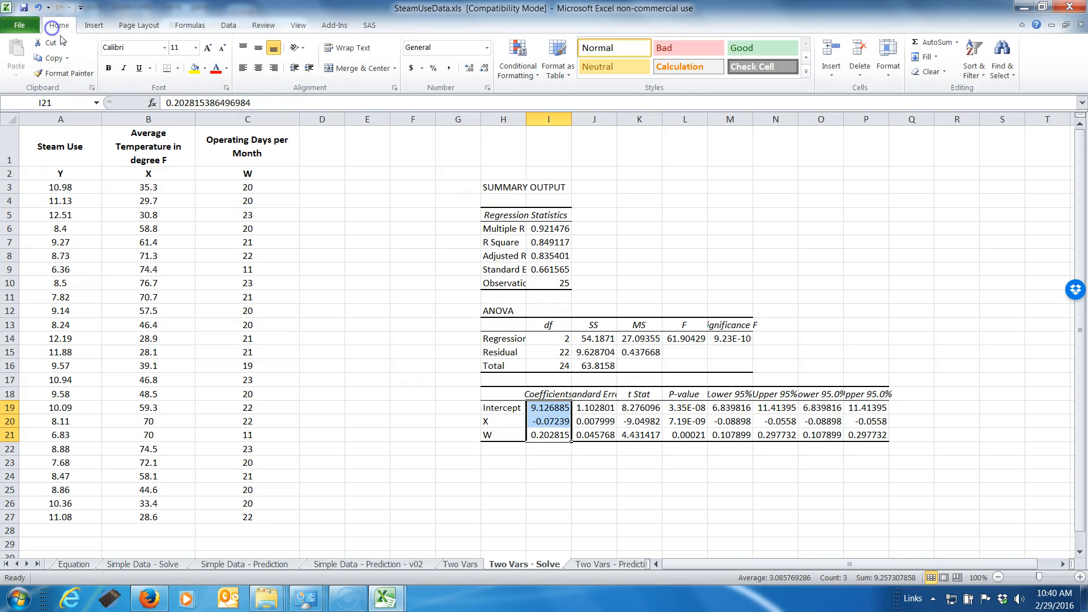
pyautogui.click(194, 68)
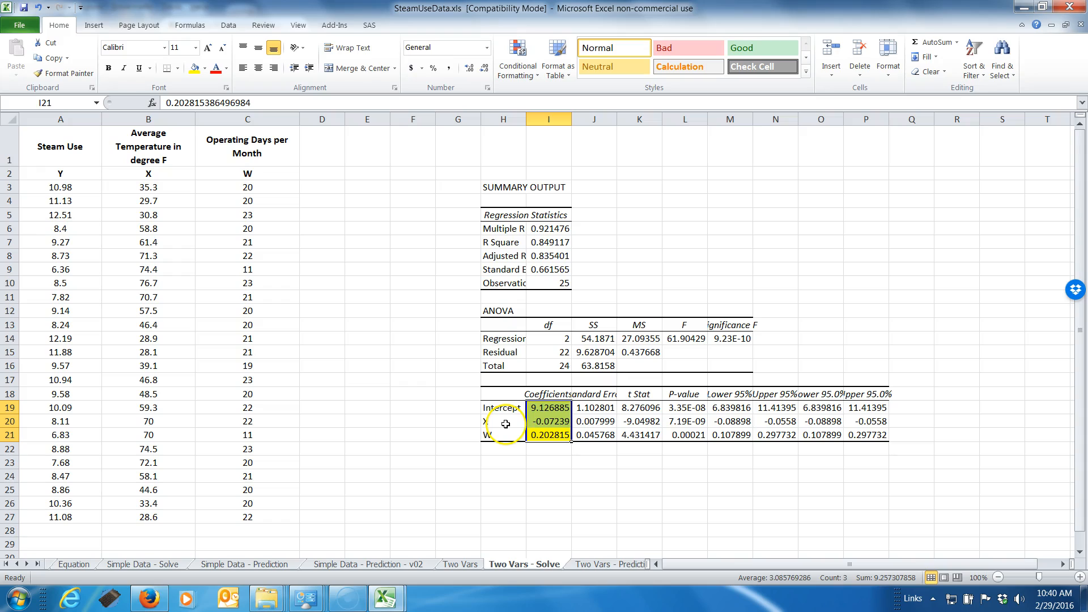
# Highlight the Intercept, X and W P-values in L19:L21 with a yellow fill
pyautogui.click(678, 408)
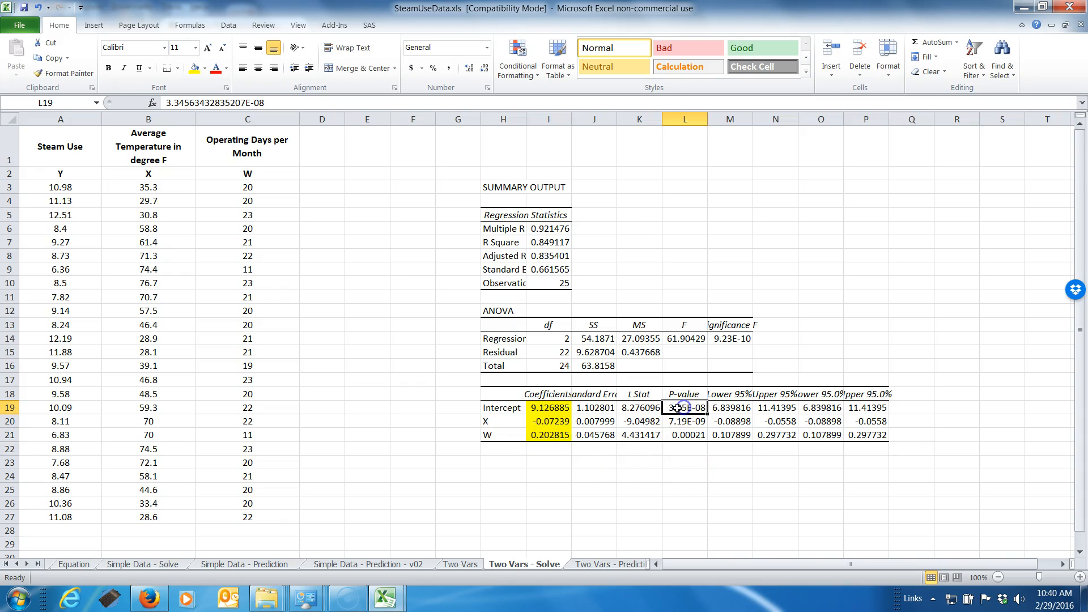
pyautogui.hotkey('shift', 'Down')
pyautogui.hotkey('shift', 'Down')
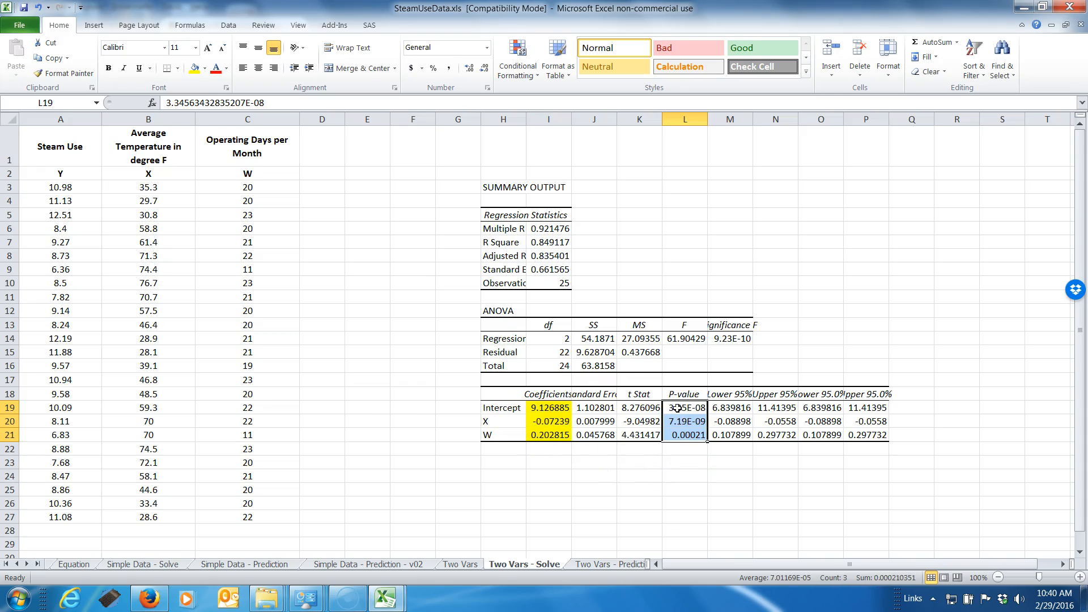
pyautogui.click(194, 68)
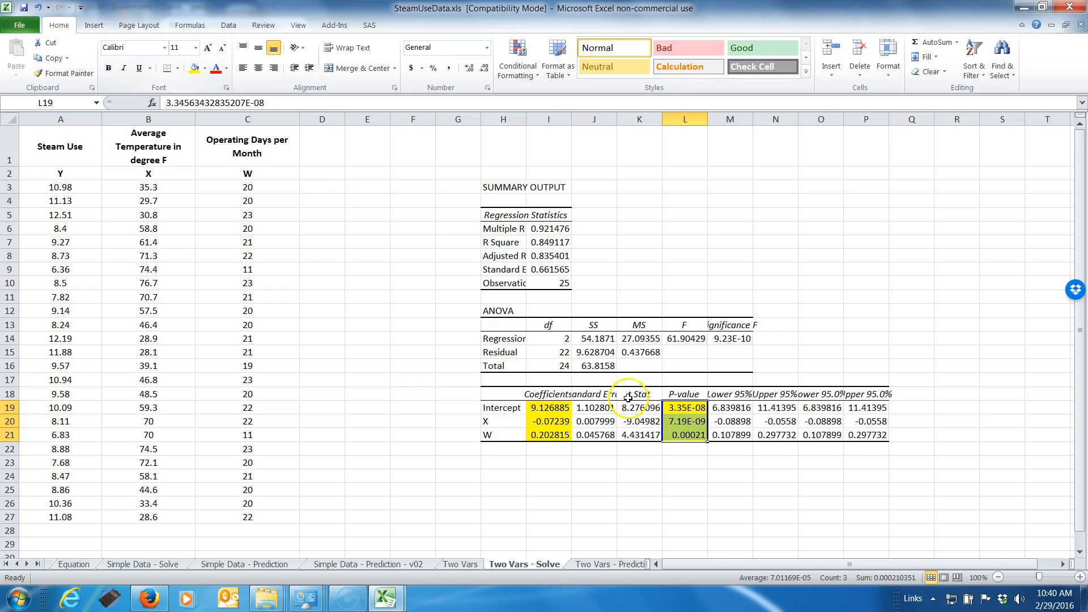
pyautogui.click(684, 485)
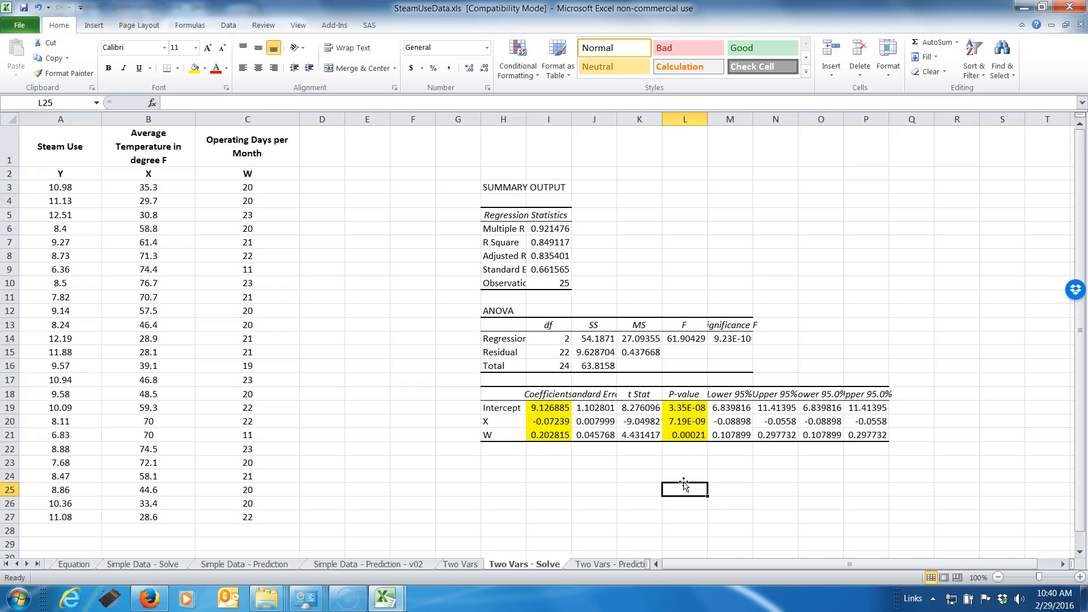
# Examine the P-values of the Intercept, X and W one by one
pyautogui.click(680, 435)
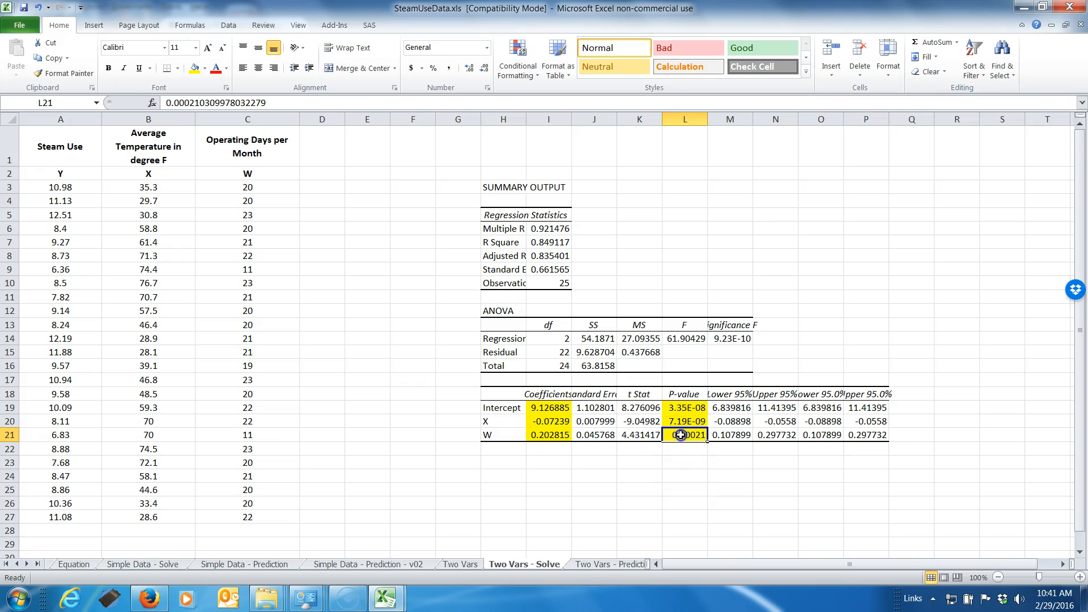
pyautogui.click(682, 423)
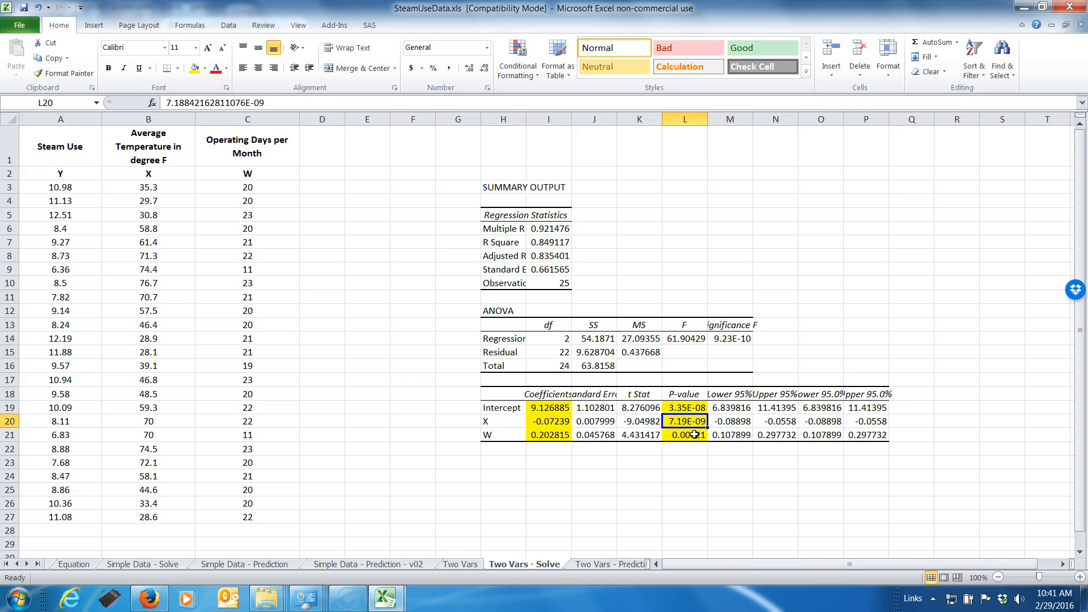
pyautogui.press('Up')
pyautogui.press('Down')
pyautogui.press('Down')
pyautogui.press('Up')
pyautogui.press('Up')
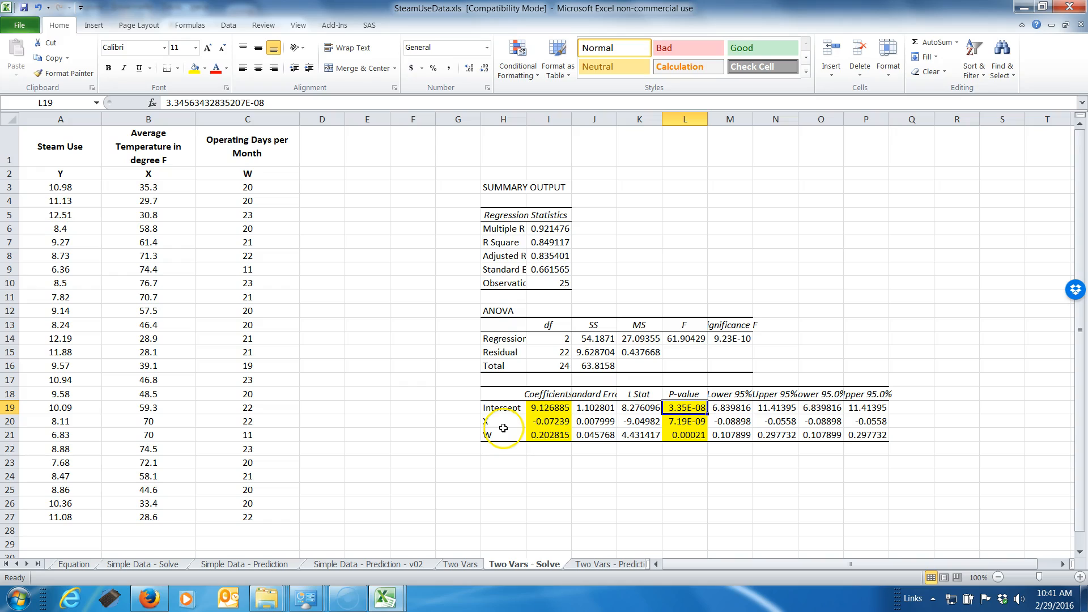
# Widen column M and fill the Significance F value in M14 and the R Square value in I7 with yellow
pyautogui.click(731, 339)
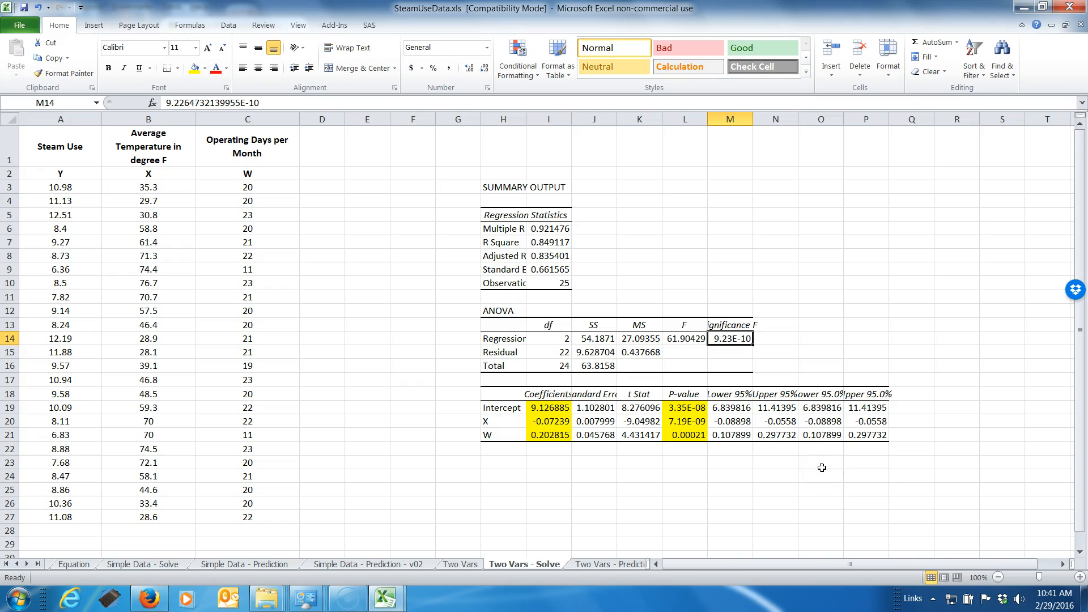
pyautogui.moveTo(752, 120); pyautogui.dragTo(789, 120)
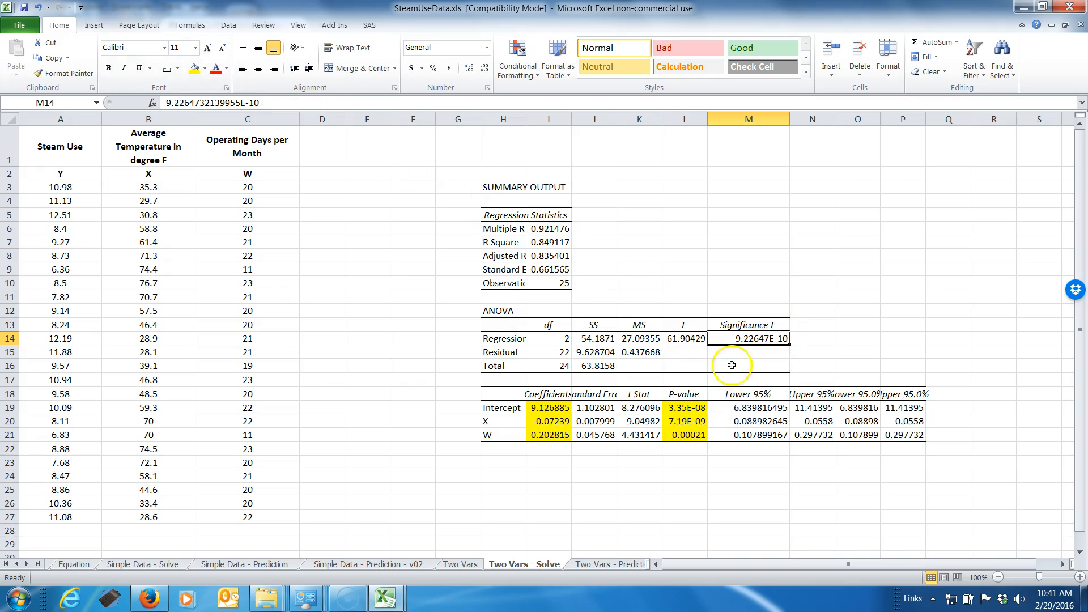
pyautogui.click(195, 68)
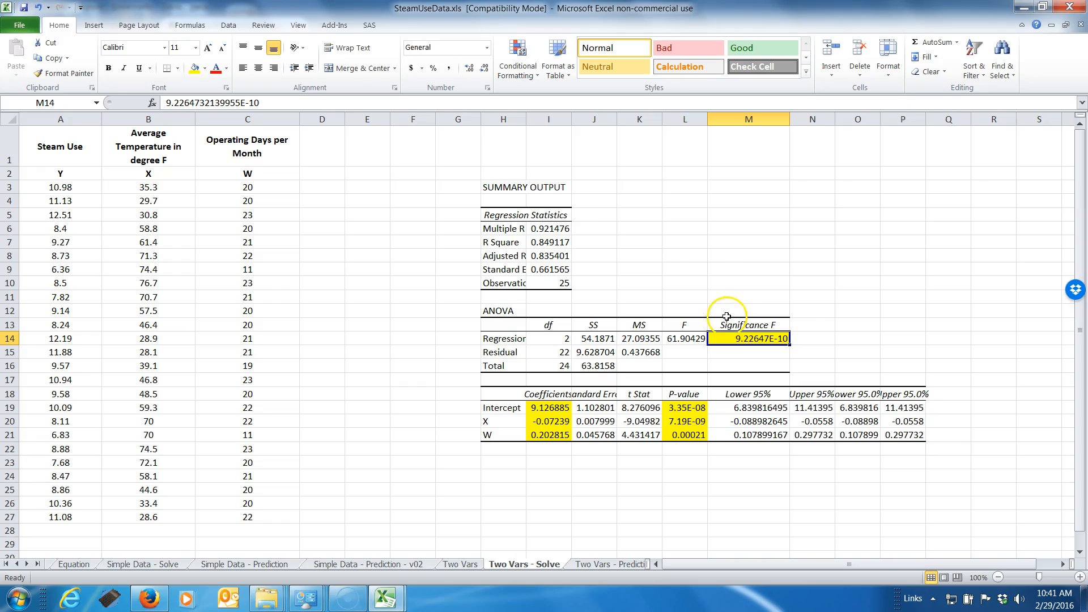
pyautogui.click(539, 243)
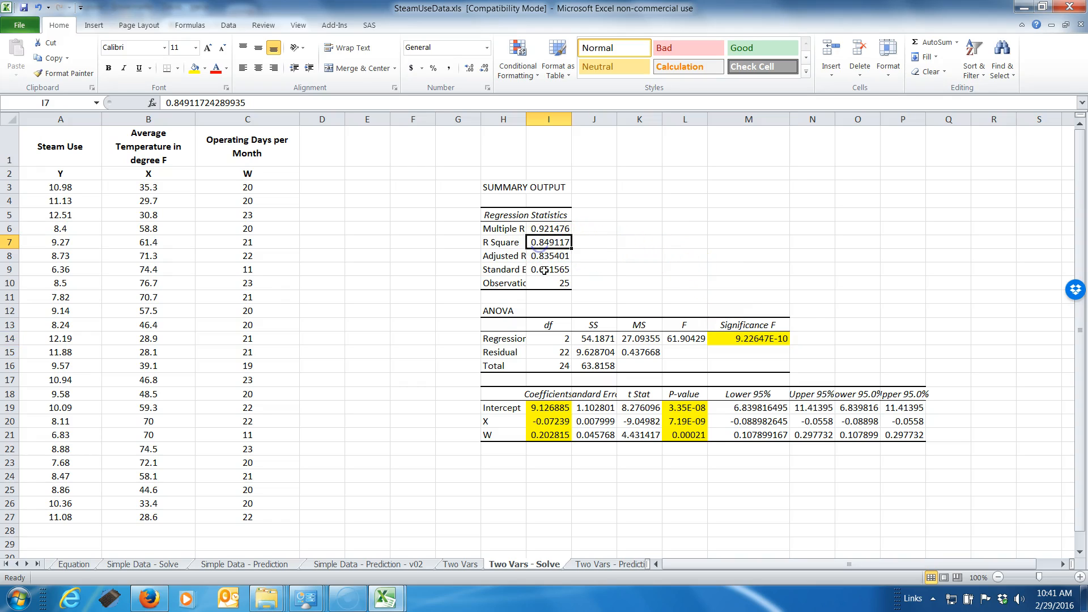
pyautogui.click(195, 68)
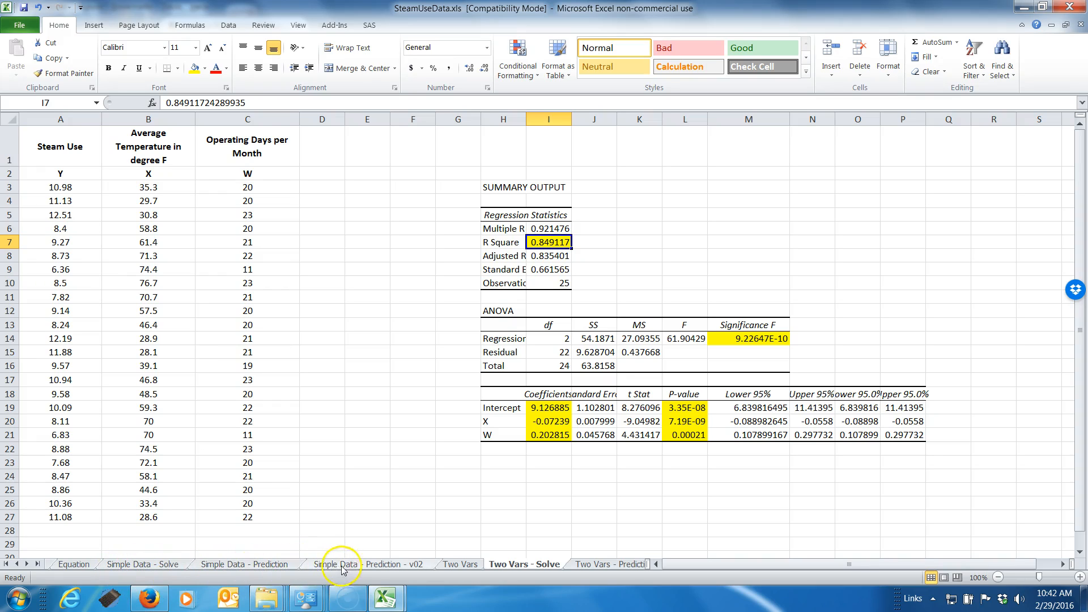
# Check the one-variable model's R Square on the Simple Data - Solve sheet and return to Two Vars - Solve
pyautogui.click(170, 564)
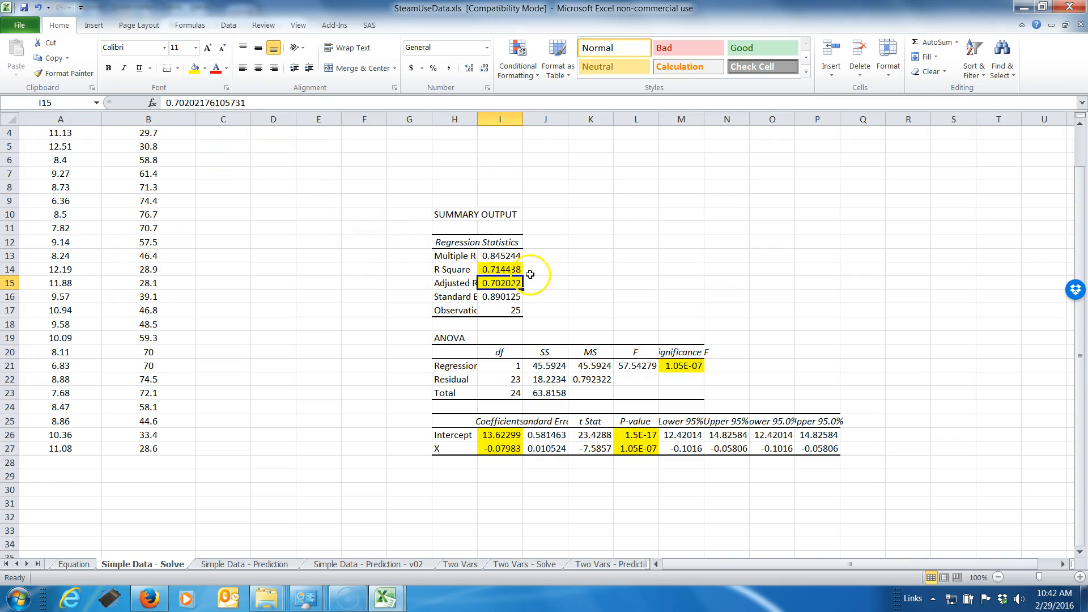
pyautogui.scroll(1, 566, 278)
pyautogui.click(508, 337)
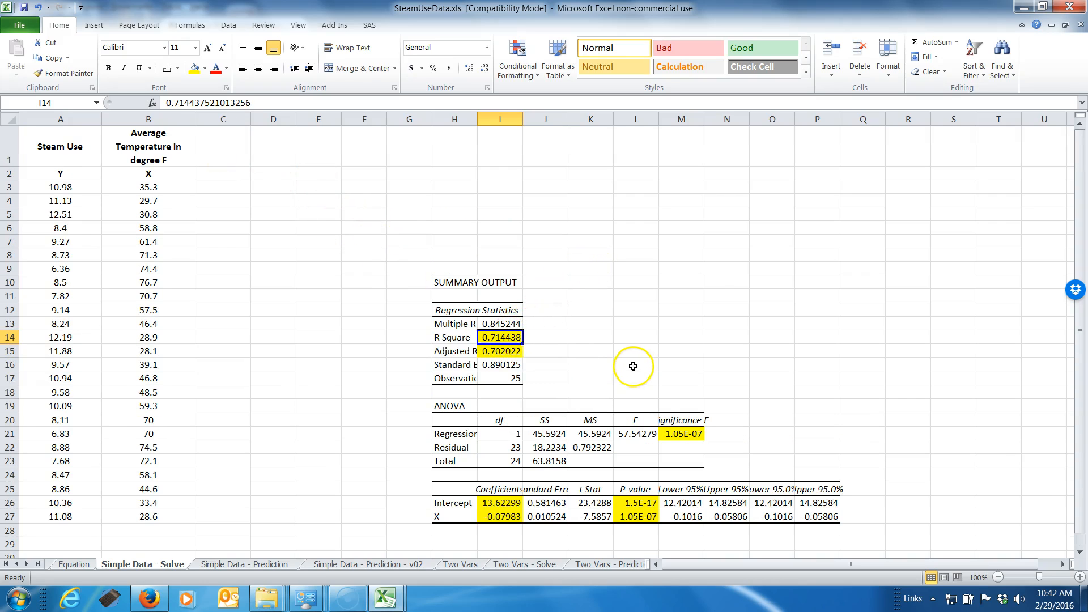
pyautogui.click(535, 565)
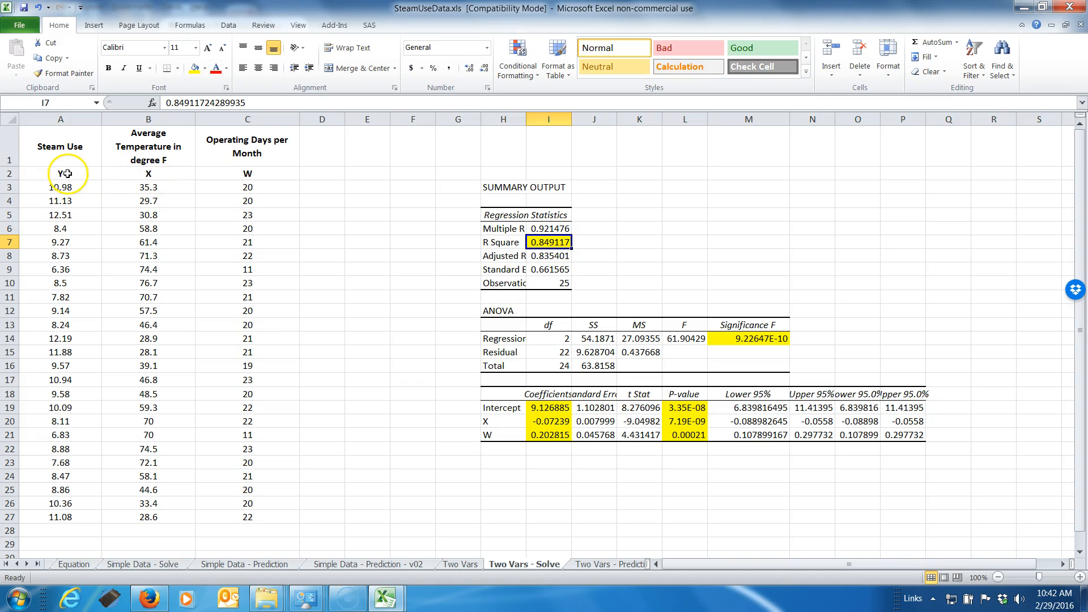
# Compare the two-variable model's R Square and Adjusted R Square values in I7 and I8
pyautogui.moveTo(67, 173)
pyautogui.mouseDown()
pyautogui.moveTo(147, 270)
pyautogui.moveTo(220, 518)
pyautogui.moveTo(119, 462)
pyautogui.moveTo(68, 266)
pyautogui.moveTo(57, 159)
pyautogui.moveTo(58, 174)
pyautogui.mouseUp()
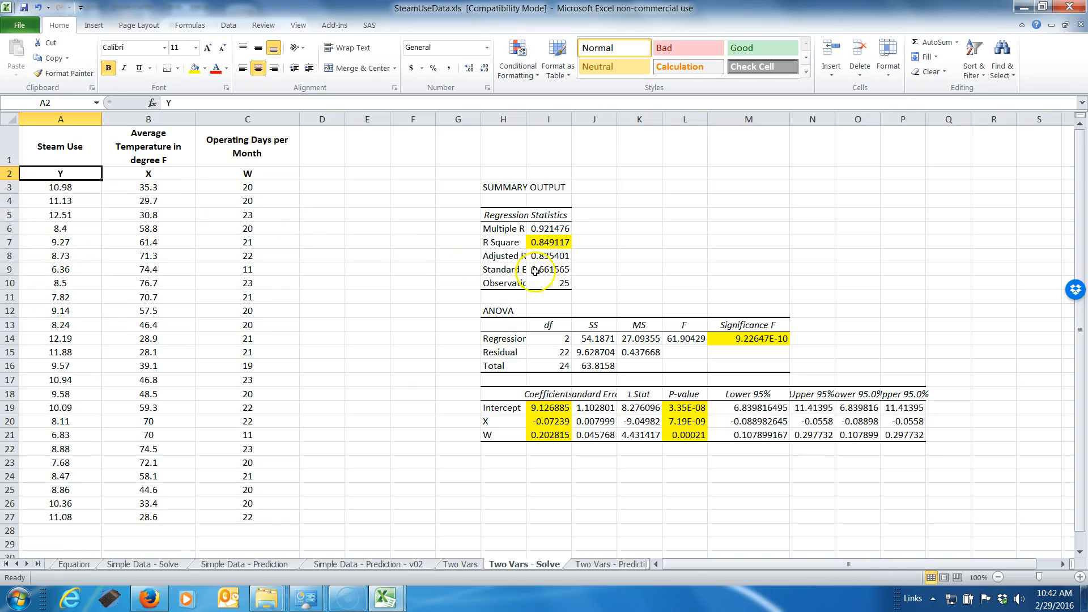
pyautogui.click(562, 246)
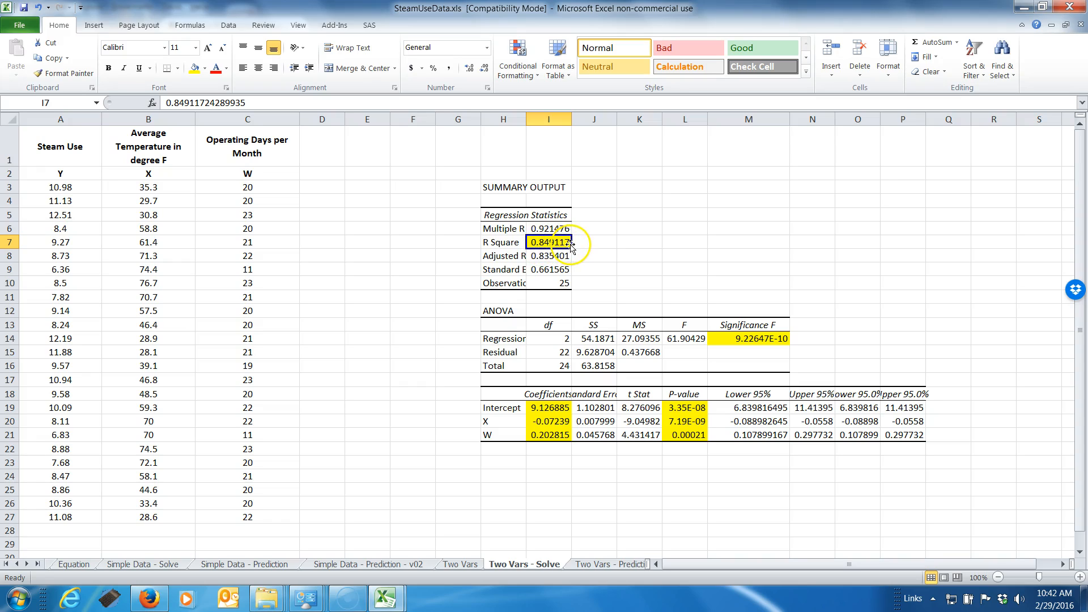
pyautogui.click(547, 257)
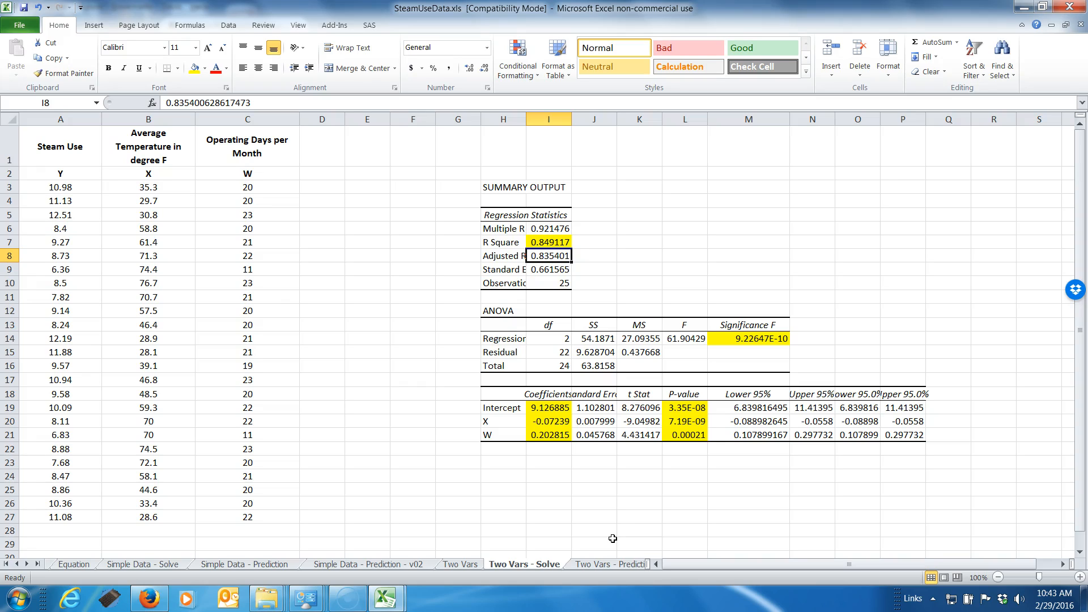
pyautogui.click(547, 257)
pyautogui.click(501, 258)
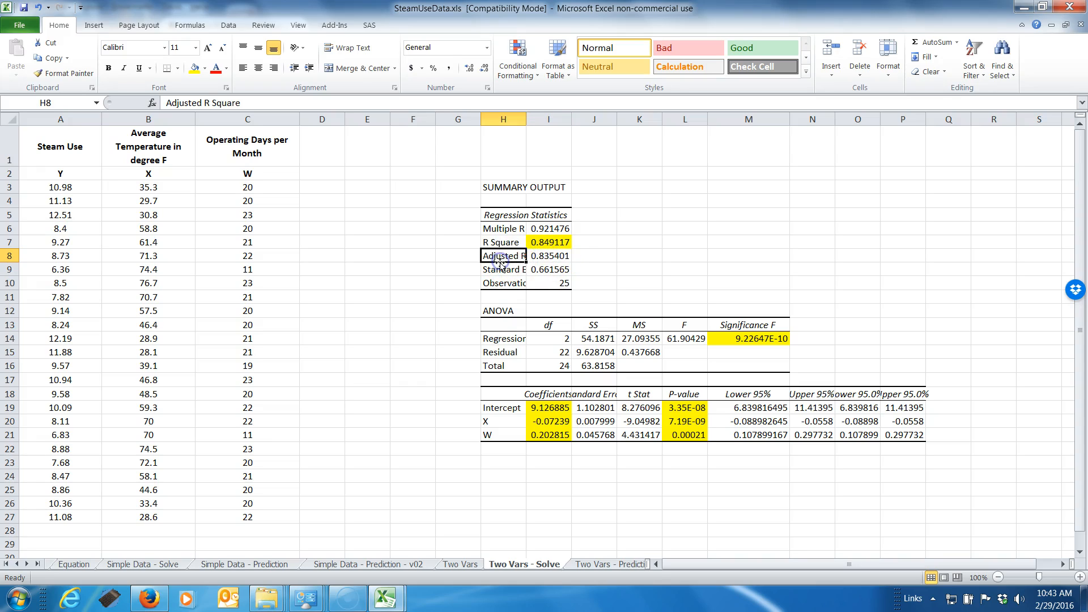
pyautogui.press('Up')
pyautogui.press('Right')
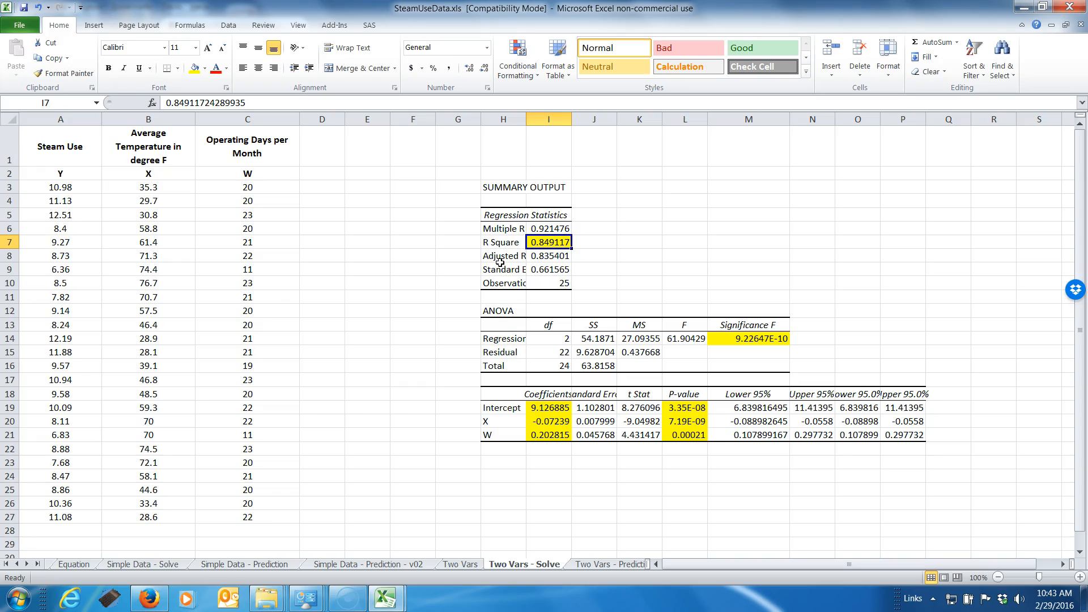
pyautogui.press('Down')
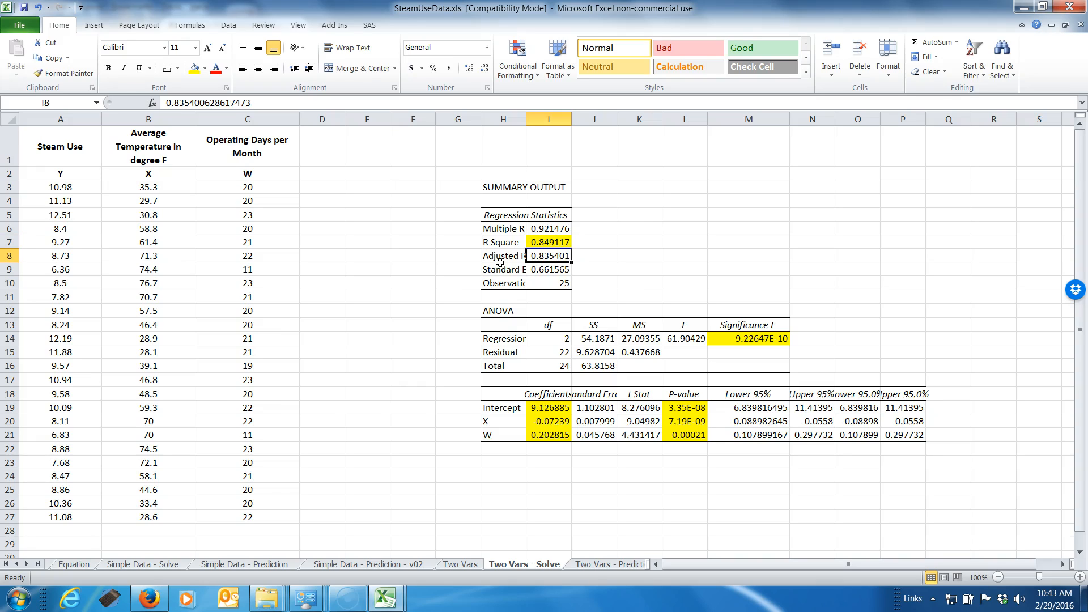
pyautogui.press('Up')
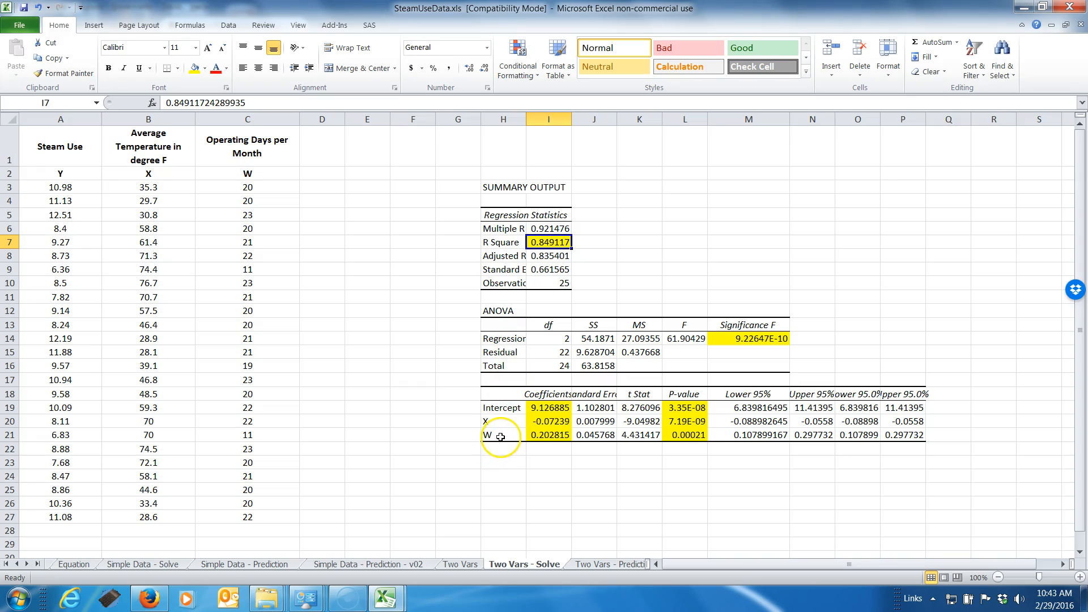
pyautogui.click(551, 256)
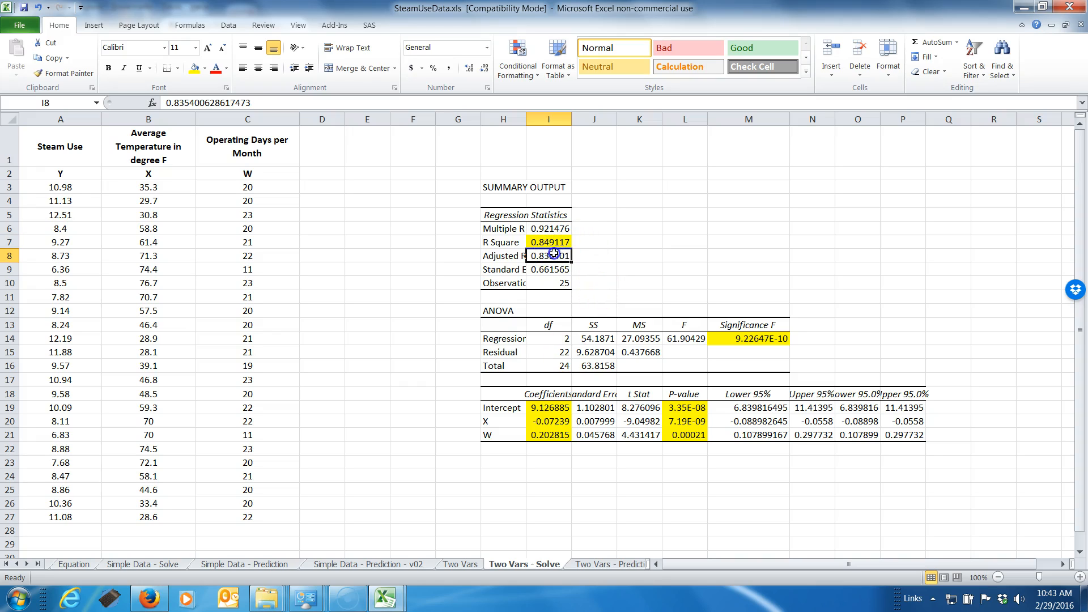
# Check the one-variable model's Adjusted R Square in I15 on Simple Data - Solve and return to Two Vars - Solve
pyautogui.click(146, 565)
pyautogui.click(487, 350)
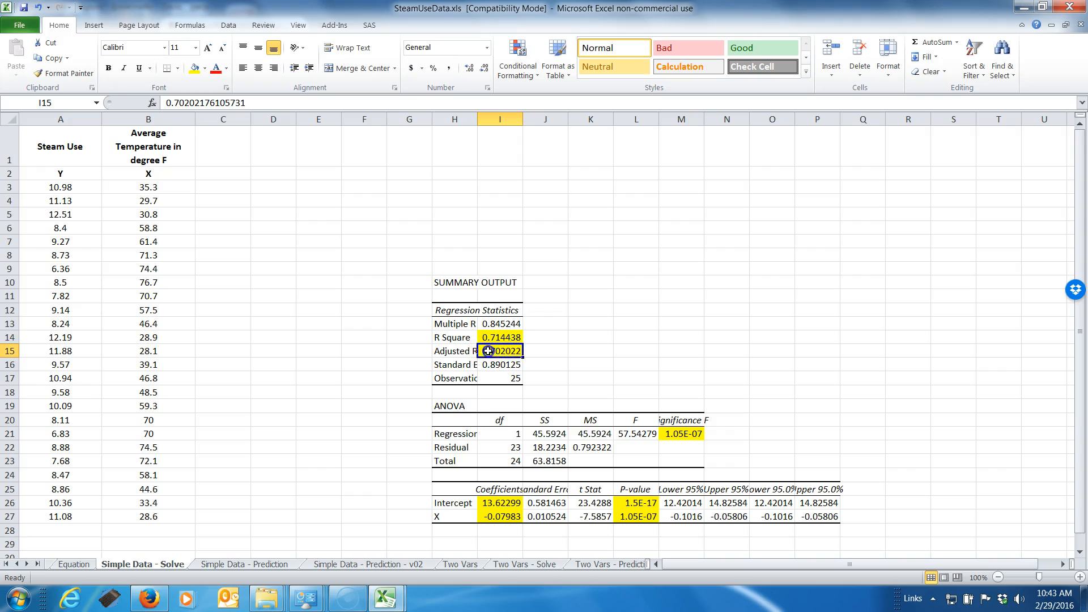
pyautogui.click(594, 564)
pyautogui.click(502, 564)
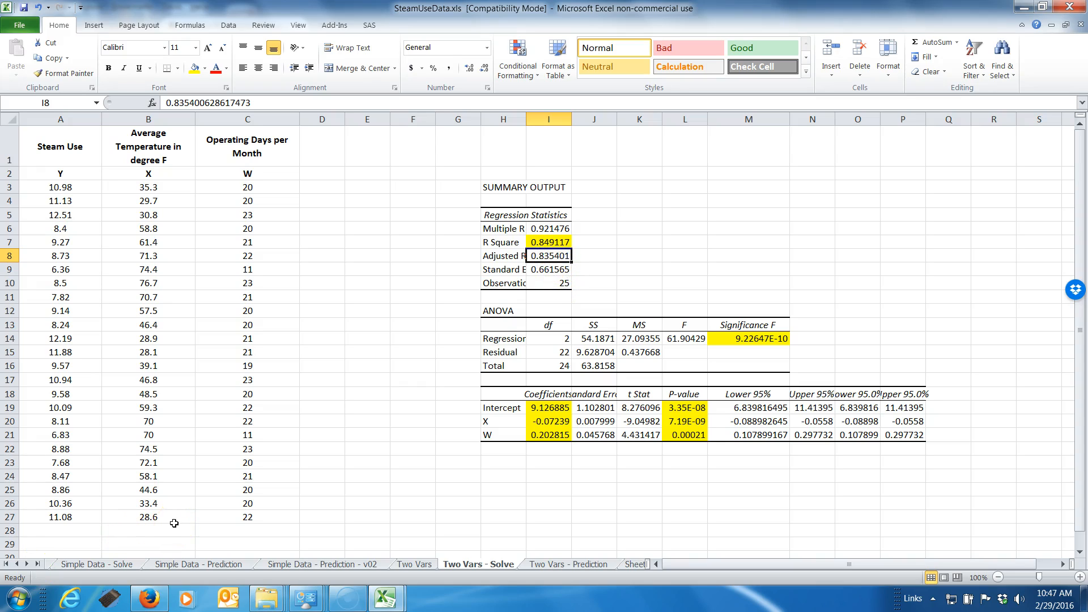
# Visit the Two Vars - Prediction sheet, look up the regression coefficients on Two Vars - Solve, and return to the prediction sheet
pyautogui.click(559, 565)
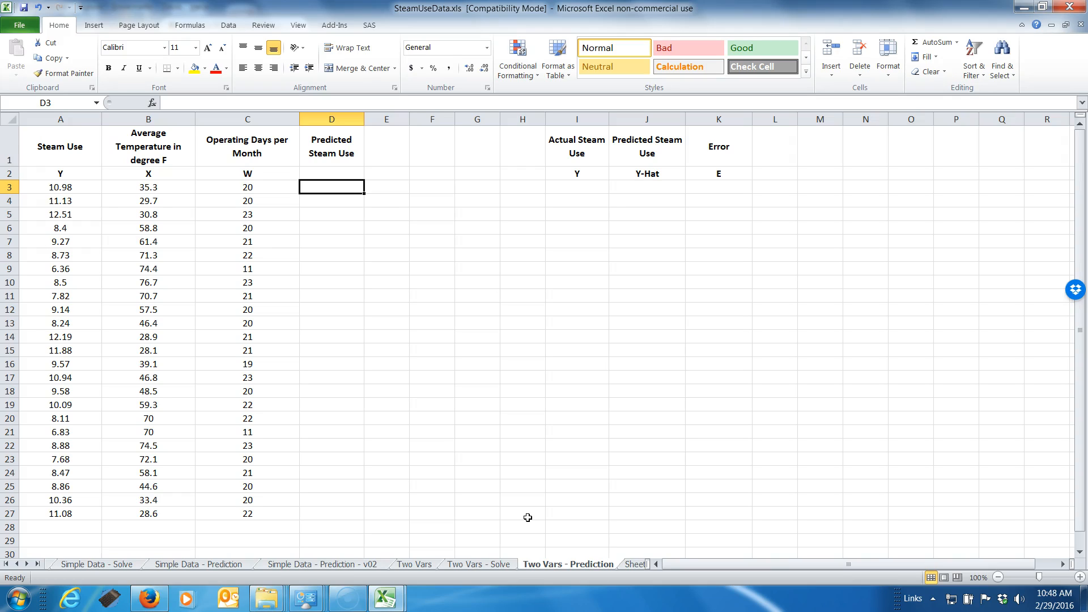
pyautogui.click(479, 565)
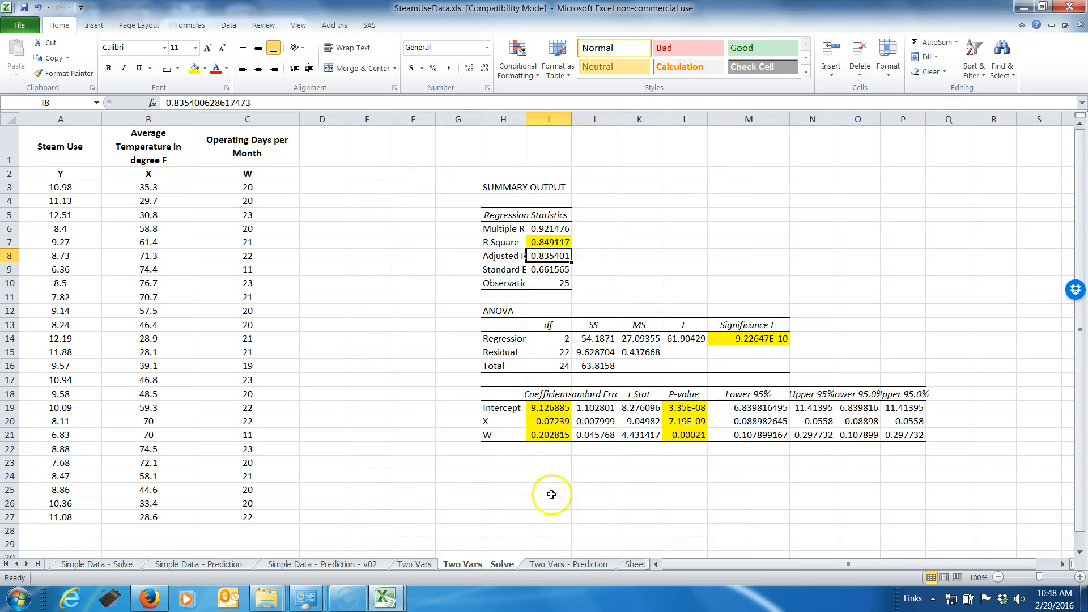
pyautogui.click(546, 565)
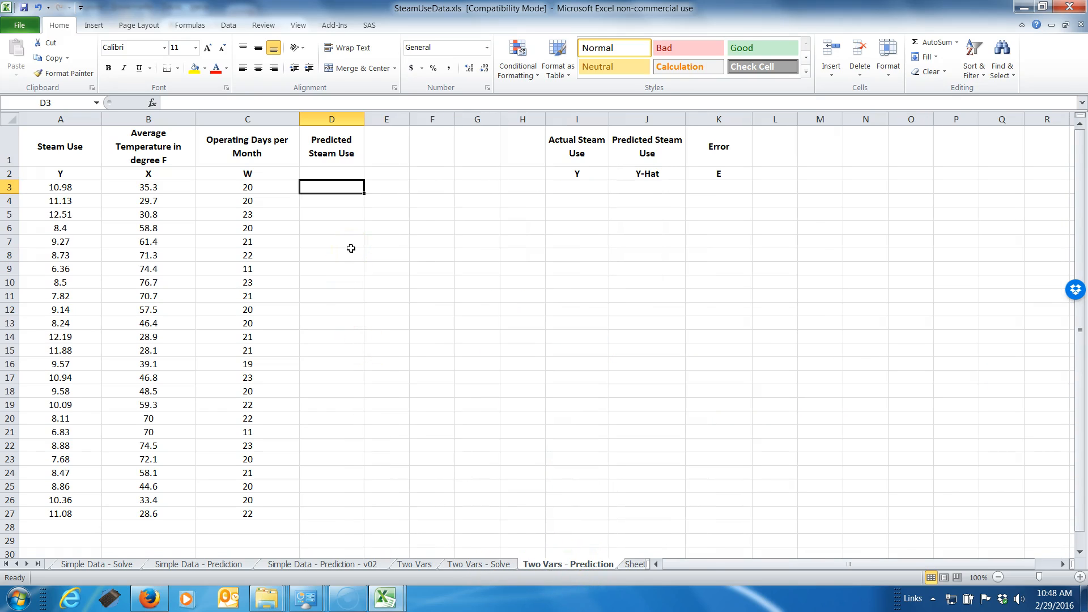
# Begin the Predicted Steam Use formula in D3 with the temperature term =-0.07239*B3
pyautogui.write('0')
pyautogui.press('BackSpace')
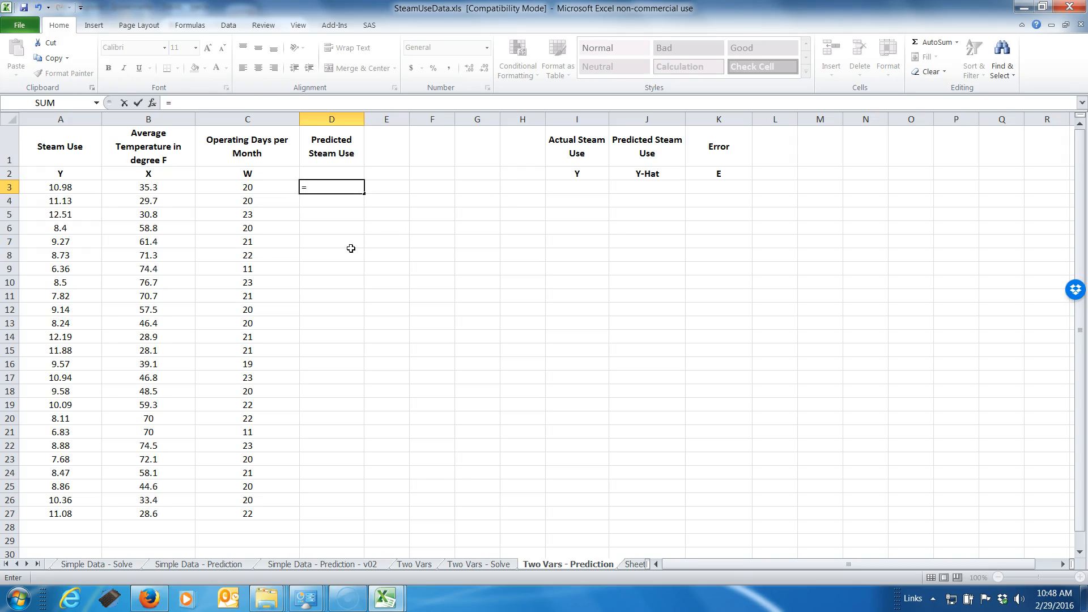
pyautogui.write('-0.07239*')
pyautogui.click(151, 187)
pyautogui.write('+')
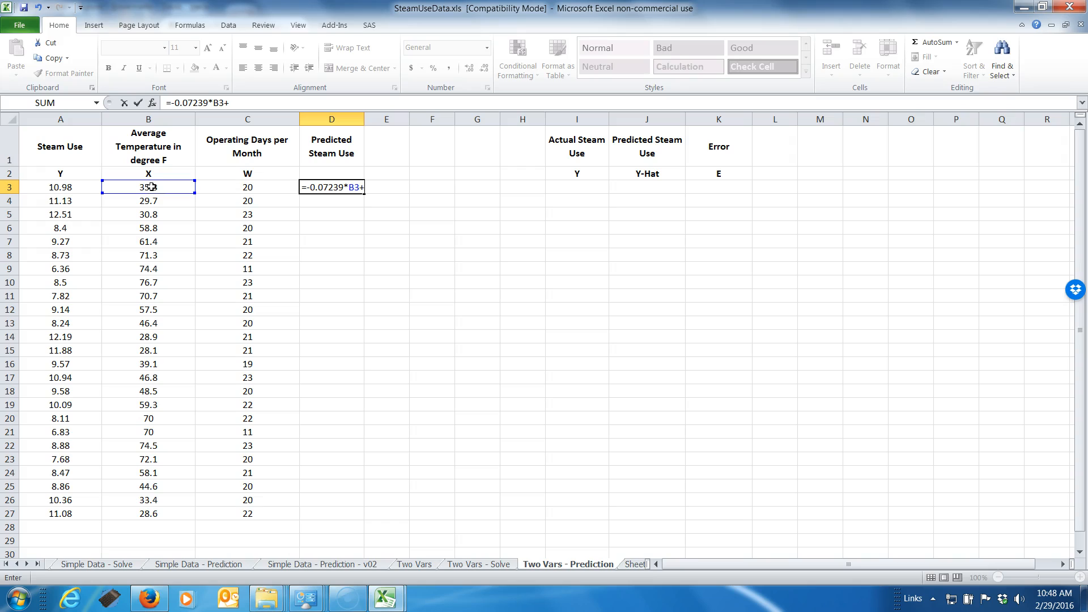
pyautogui.write('0.202815*')
# Complete the D3 formula by adding the operating-days term 0.202815*C3 and the intercept 9.126885
pyautogui.click(249, 195)
pyautogui.click(251, 187)
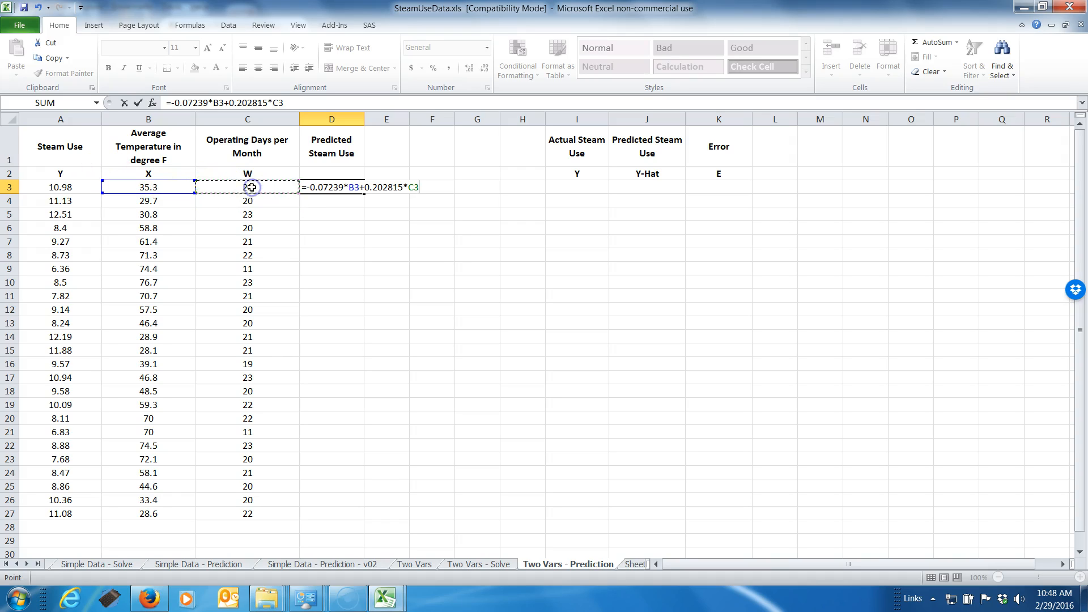
pyautogui.write('+9.126885')
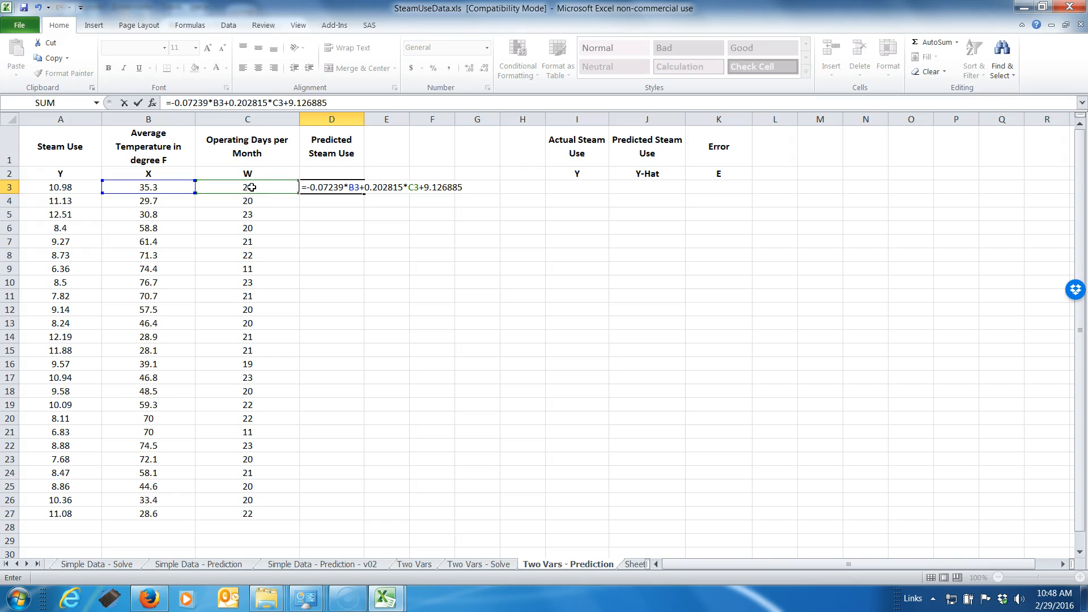
pyautogui.press('Return')
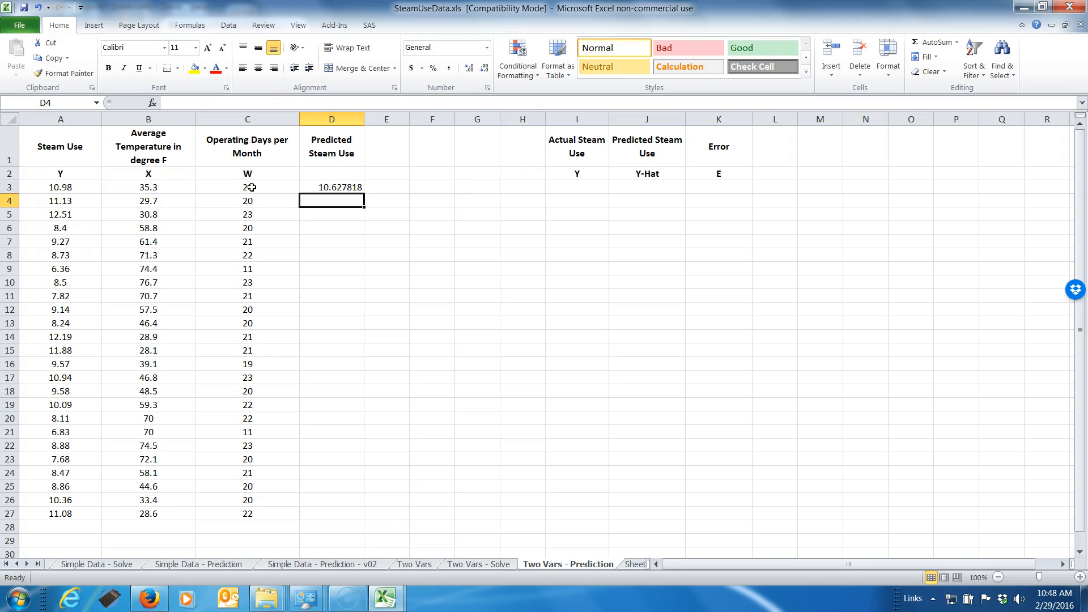
# Review the first row's temperature, prediction formula and actual steam use in B3, D3 and A3
pyautogui.press('Up')
pyautogui.press('Left')
pyautogui.press('Left')
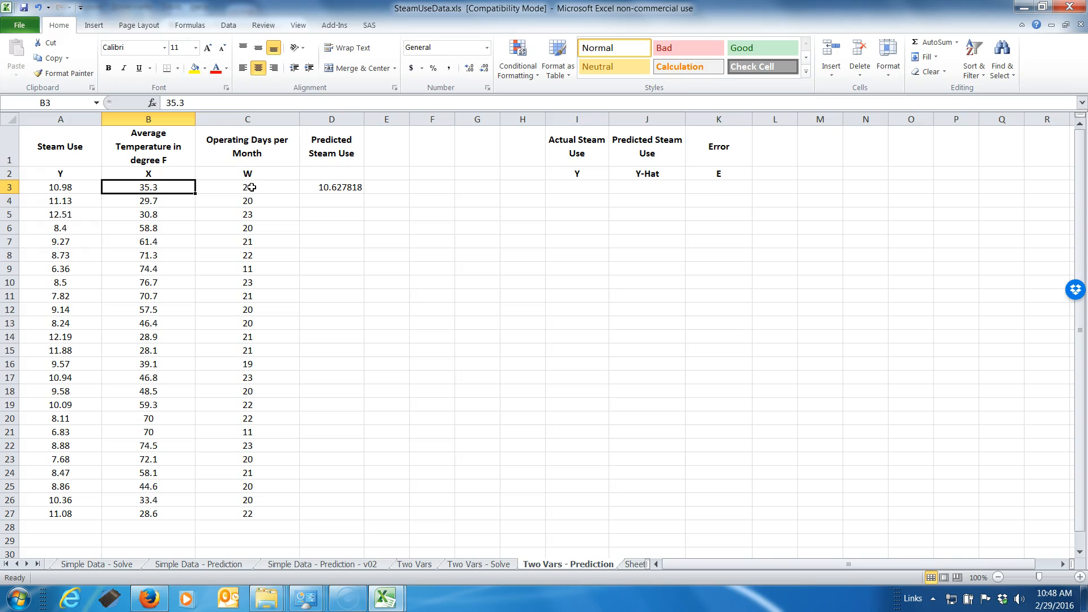
pyautogui.press('Right')
pyautogui.press('Right')
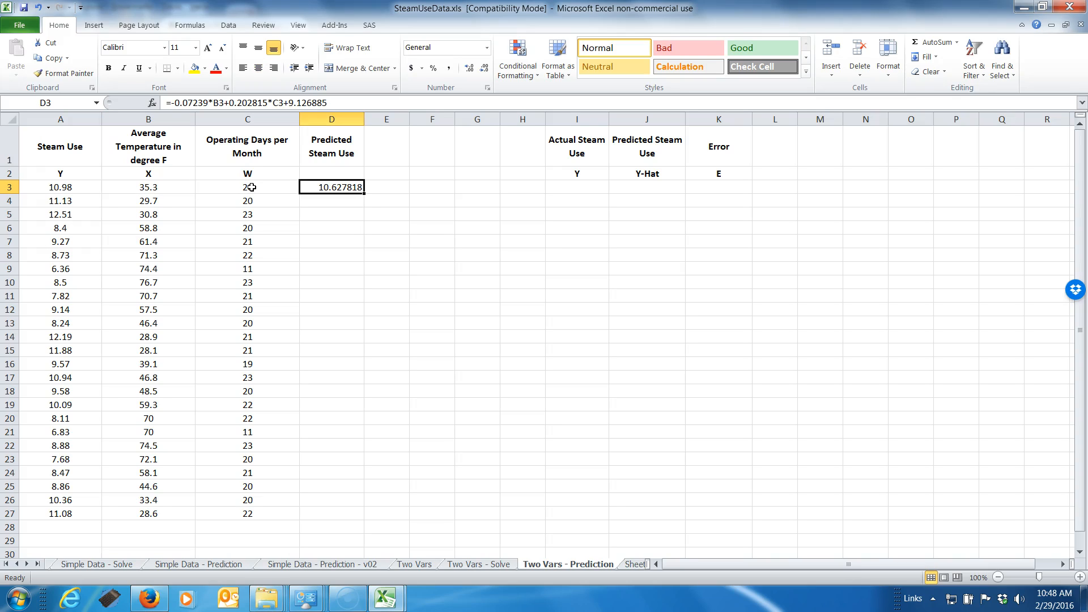
pyautogui.press('Left')
pyautogui.press('Left')
pyautogui.press('Left')
# Link the first Actual Steam Use cell I3 to A3
pyautogui.press('Right')
pyautogui.press('Right')
pyautogui.press('Right')
pyautogui.press('Right')
pyautogui.press('Right')
pyautogui.press('Right')
pyautogui.press('Right')
pyautogui.press('Right')
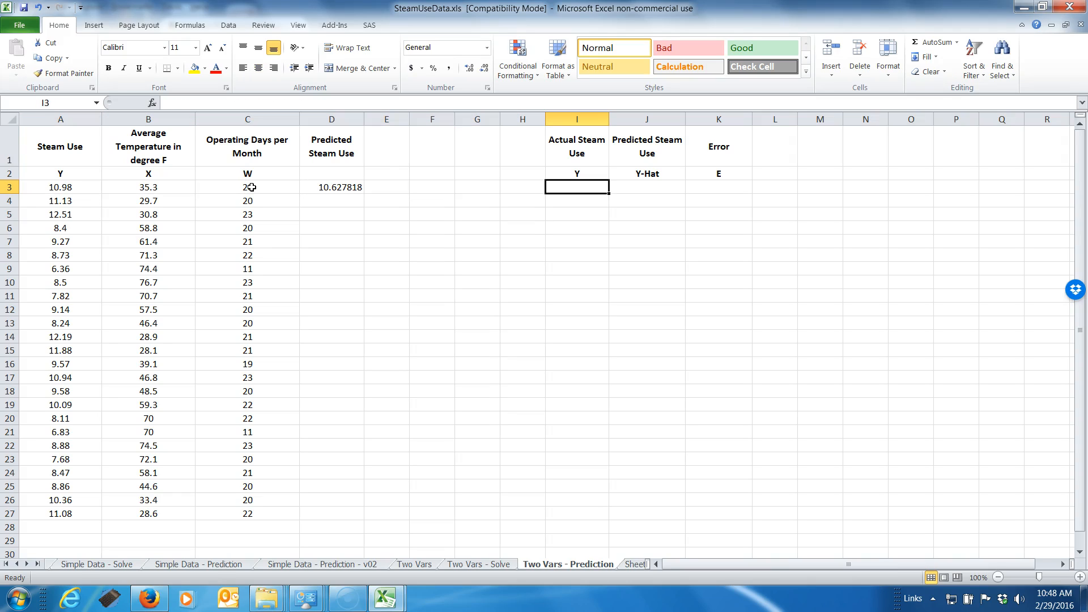
pyautogui.write('=')
pyautogui.click(60, 188)
pyautogui.press('Return')
# Link the first Y-Hat cell J3 to the predicted steam use in D3
pyautogui.press('Up')
pyautogui.press('Right')
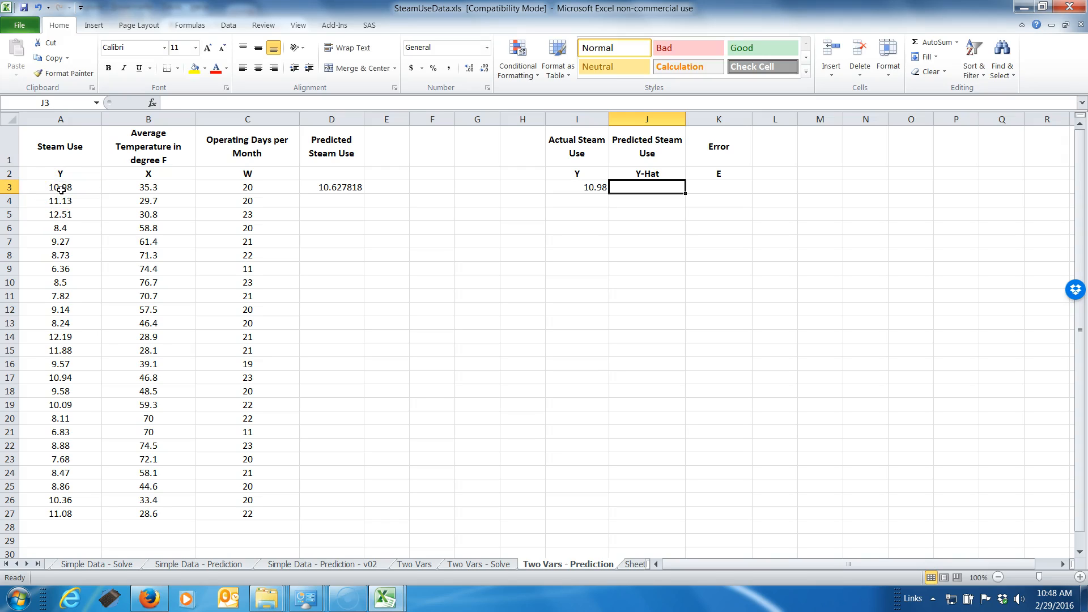
pyautogui.write('=')
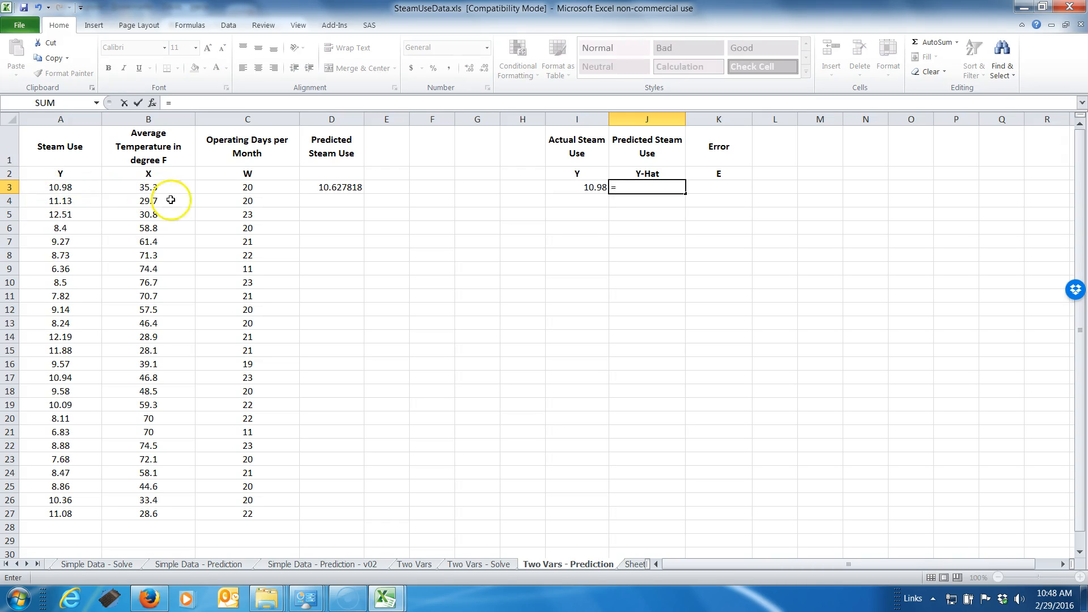
pyautogui.click(311, 188)
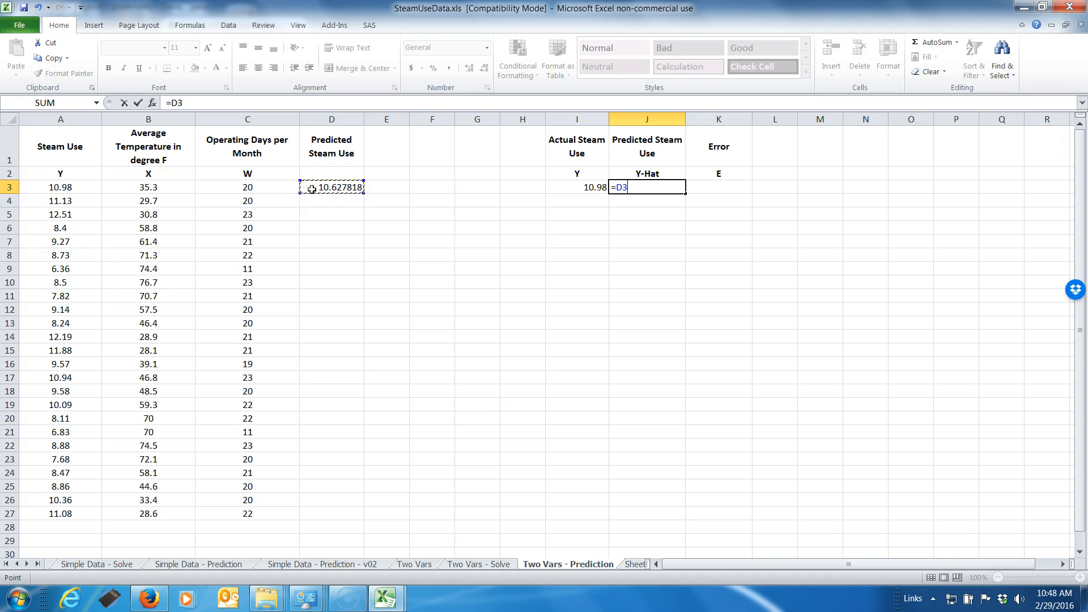
pyautogui.press('Return')
# Calculate the first error in K3 as actual minus predicted steam use with =I3-J3
pyautogui.press('Up')
pyautogui.press('Right')
pyautogui.write('=')
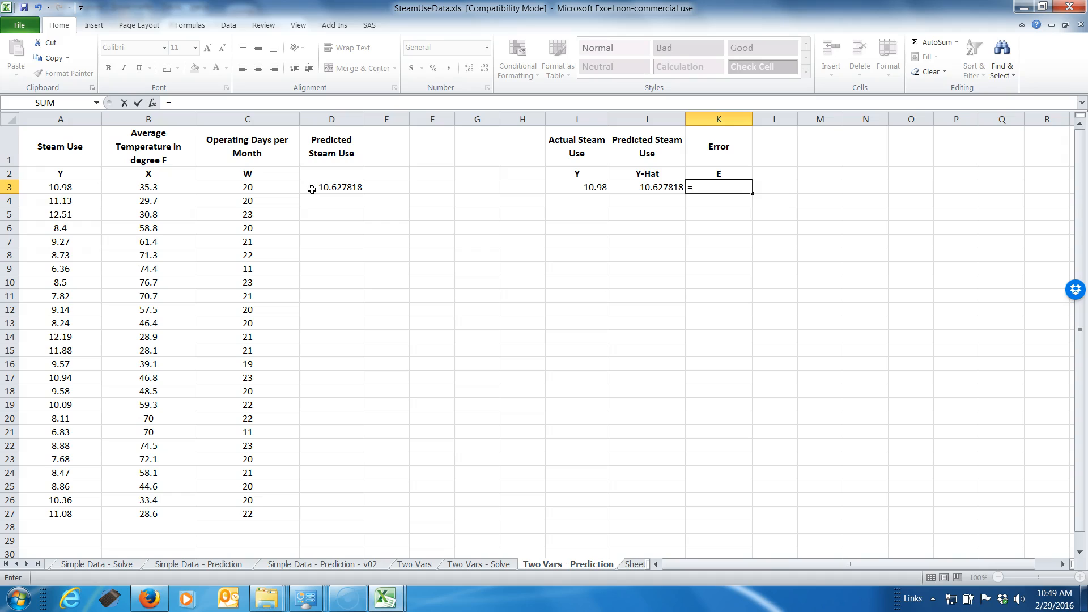
pyautogui.click(579, 190)
pyautogui.write('-')
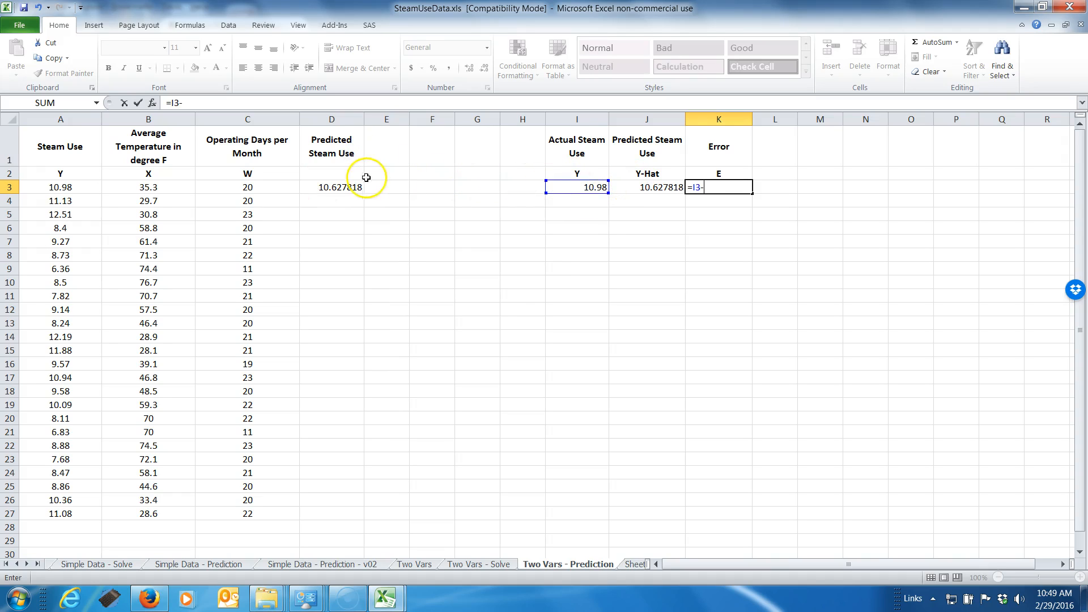
pyautogui.click(671, 187)
pyautogui.press('Return')
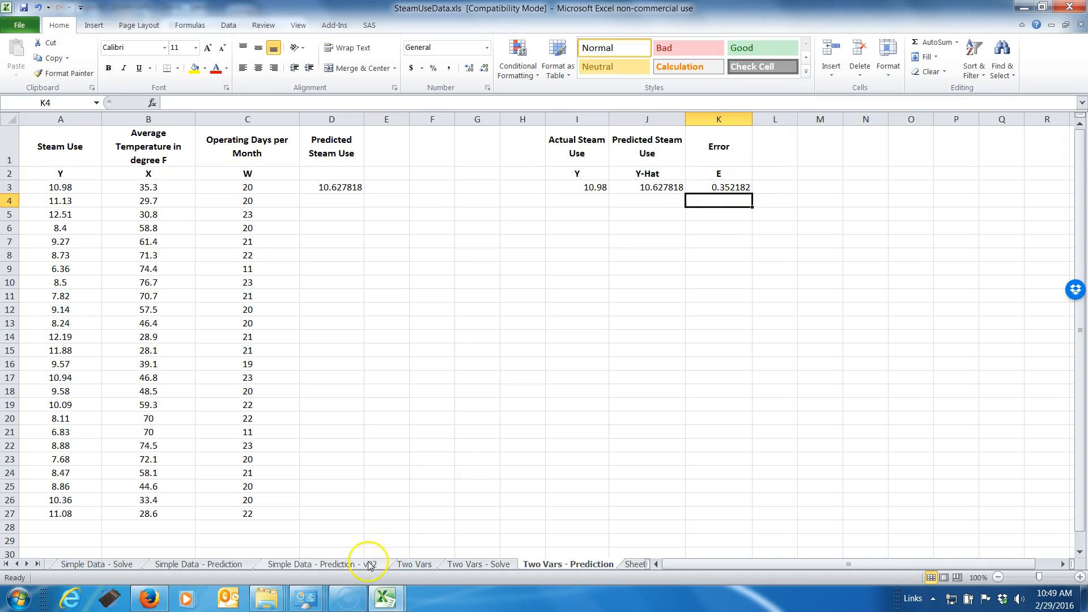
# Copy the Error Squared headings and first formula, K1:K3, from Simple Data - Prediction to L1 on Two Vars - Prediction and widen column L
pyautogui.click(198, 564)
pyautogui.scroll(3, 680, 334)
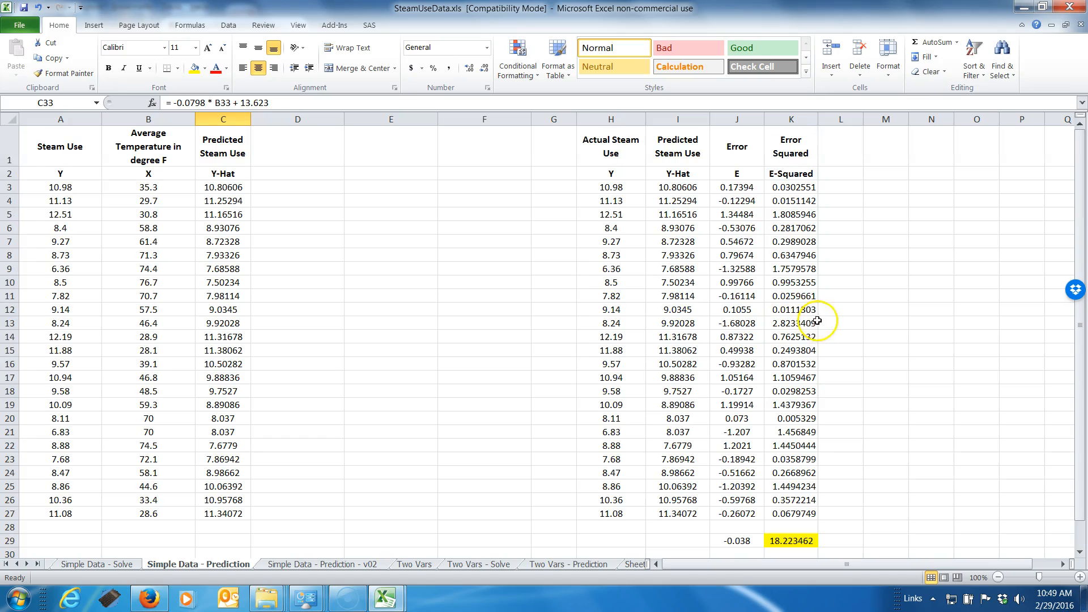
pyautogui.click(786, 138)
pyautogui.hotkey('shift', 'Down')
pyautogui.hotkey('shift', 'Down')
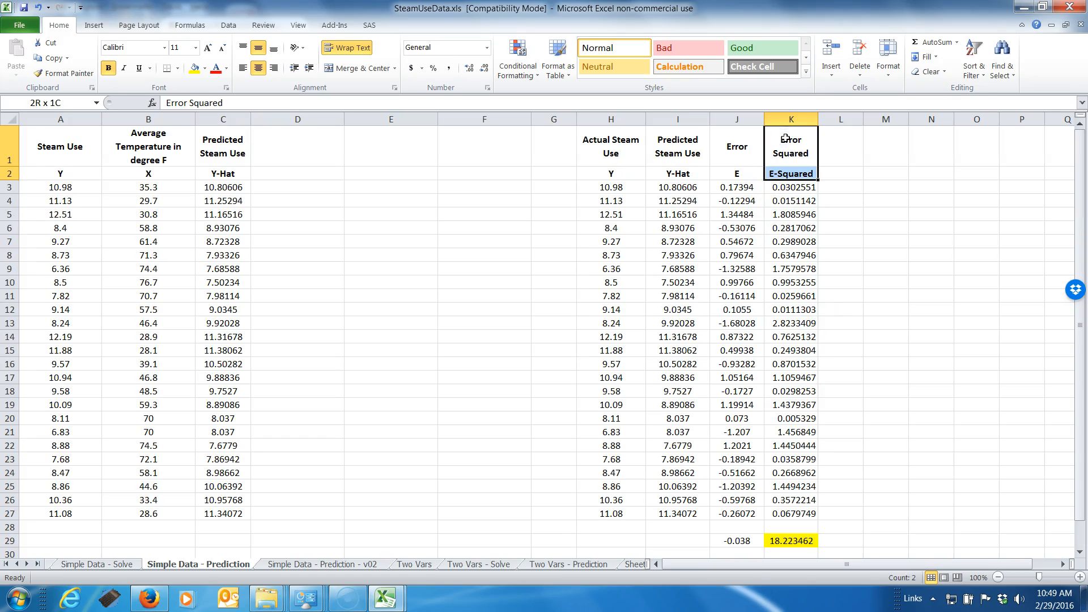
pyautogui.hotkey('ctrl', 'c')
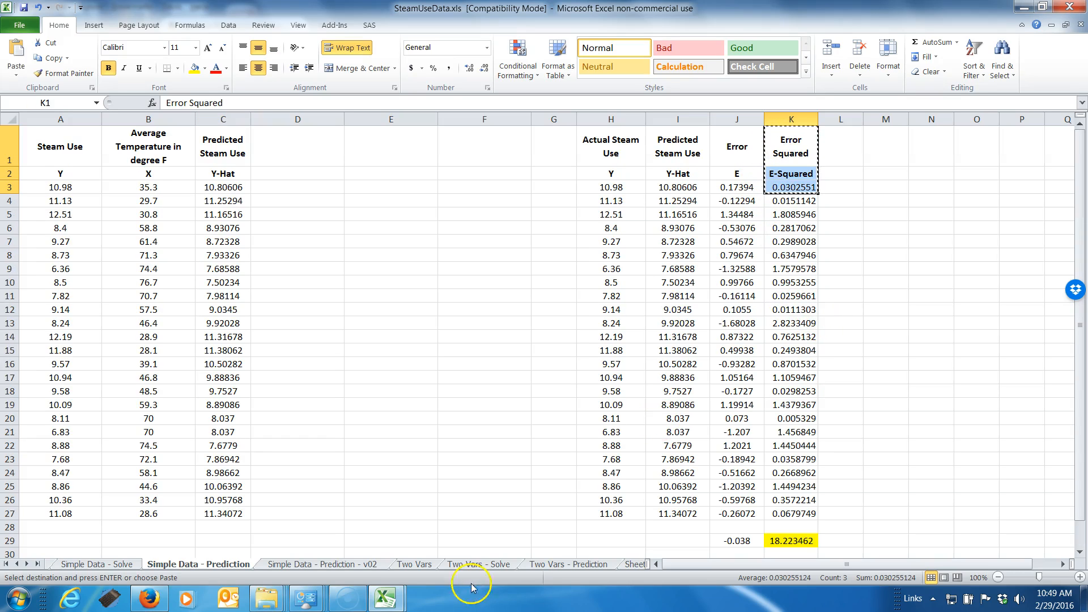
pyautogui.click(586, 564)
pyautogui.click(791, 144)
pyautogui.hotkey('ctrl', 'v')
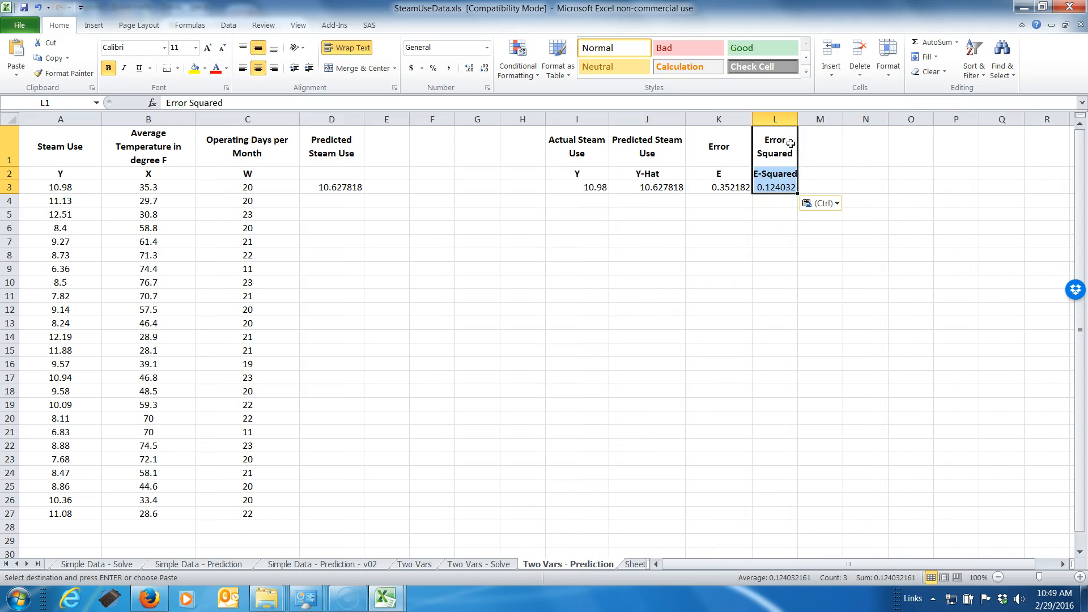
pyautogui.moveTo(799, 122); pyautogui.dragTo(813, 122)
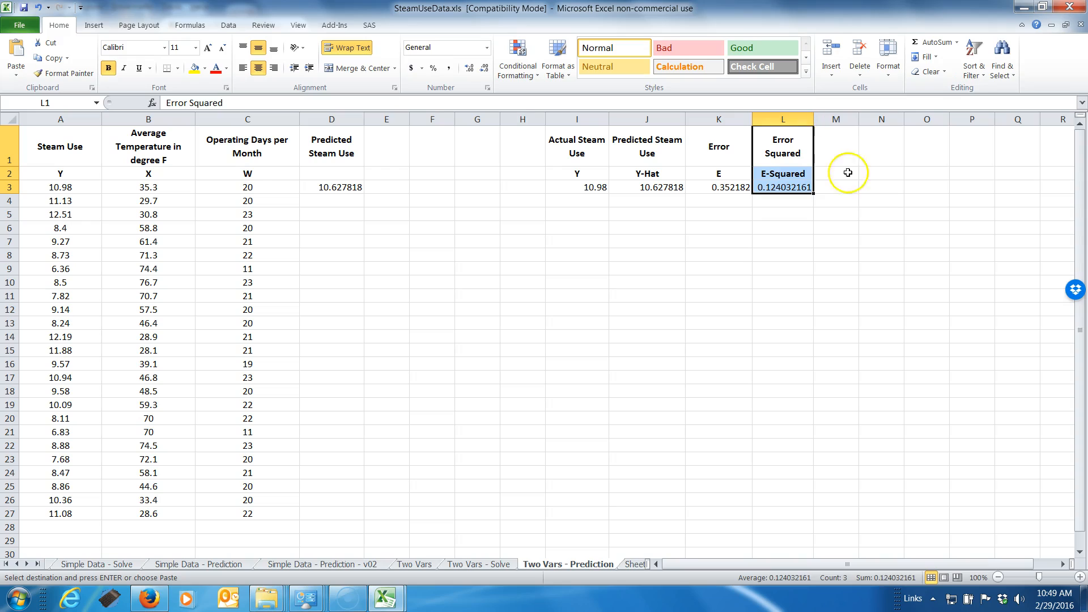
# Fill the formulas in D3:L3 down to row 27
pyautogui.click(838, 201)
pyautogui.click(564, 191)
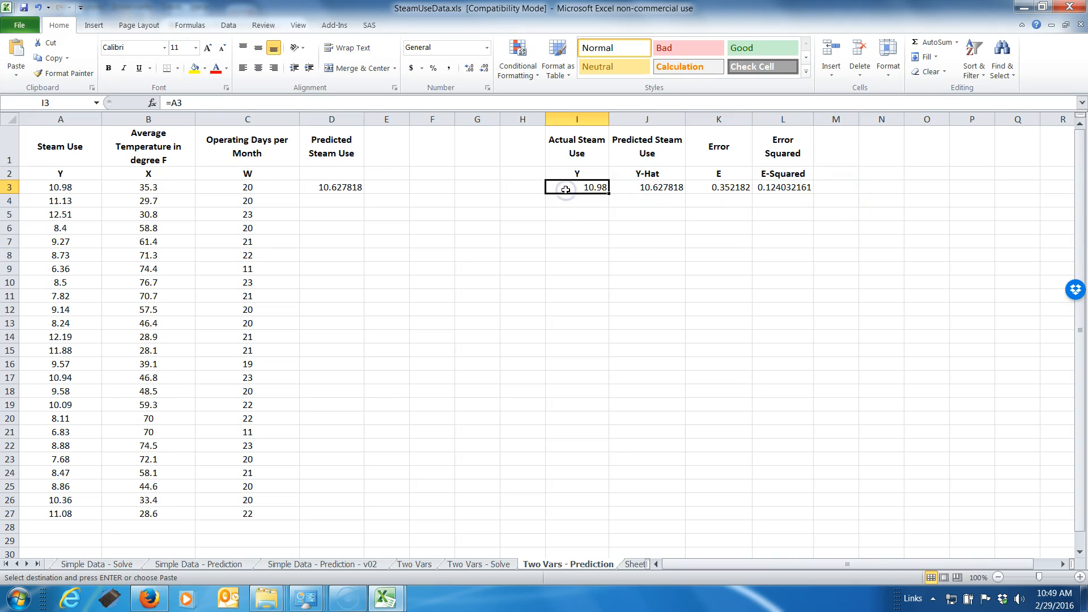
pyautogui.press('Left')
pyautogui.press('Left')
pyautogui.press('Left')
pyautogui.press('Left')
pyautogui.press('Left')
pyautogui.hotkey('shift', 'Right')
pyautogui.hotkey('shift', 'Right')
pyautogui.hotkey('shift', 'Right')
pyautogui.hotkey('shift', 'Right')
pyautogui.hotkey('shift', 'Right')
pyautogui.hotkey('shift', 'Right')
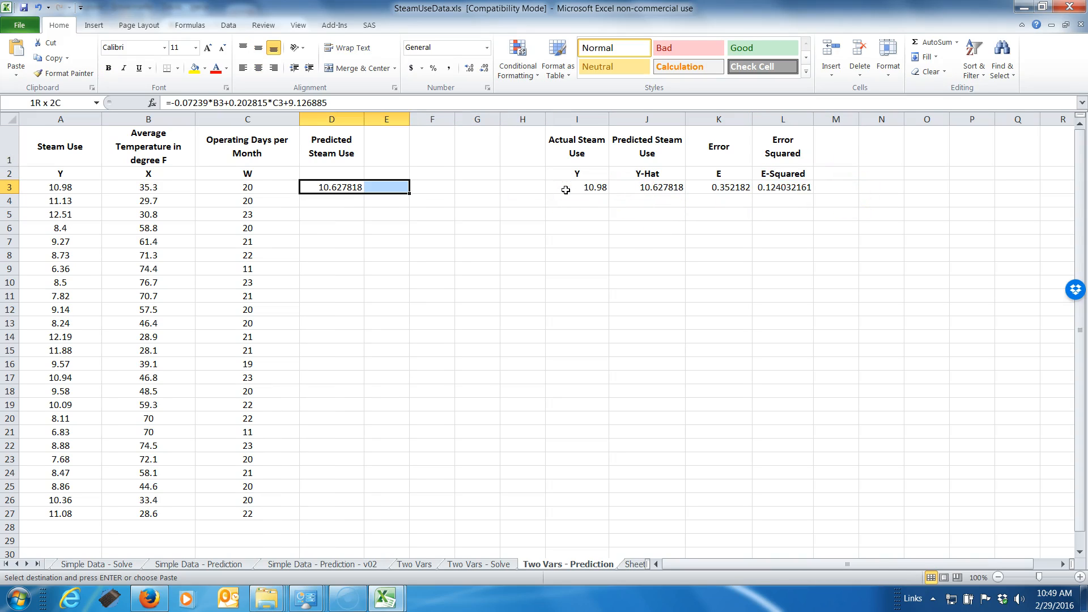
pyautogui.hotkey('shift', 'Right')
pyautogui.hotkey('shift', 'Right')
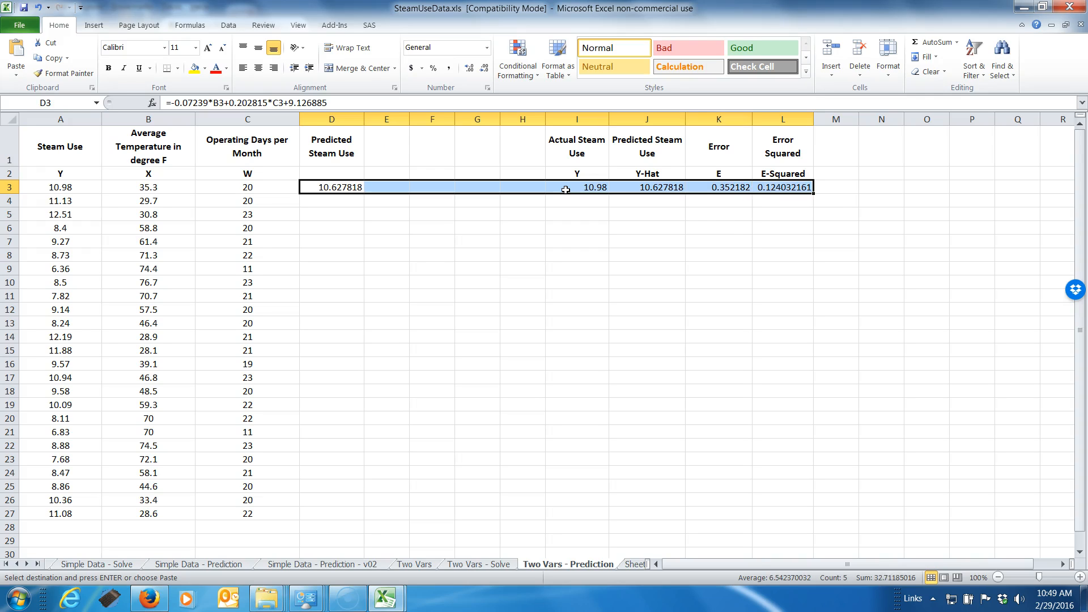
pyautogui.moveTo(812, 193); pyautogui.dragTo(808, 518)
pyautogui.click(876, 499)
# Copy the sum formula in K29 on Simple Data - Prediction into L29 on Two Vars - Prediction to total the squared errors
pyautogui.click(789, 540)
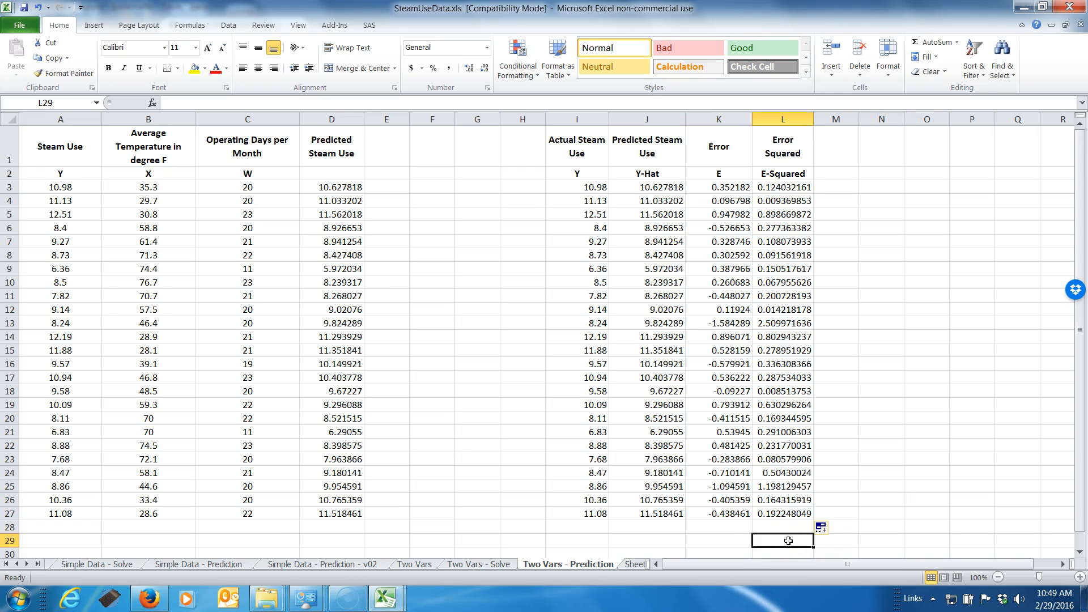
pyautogui.click(227, 564)
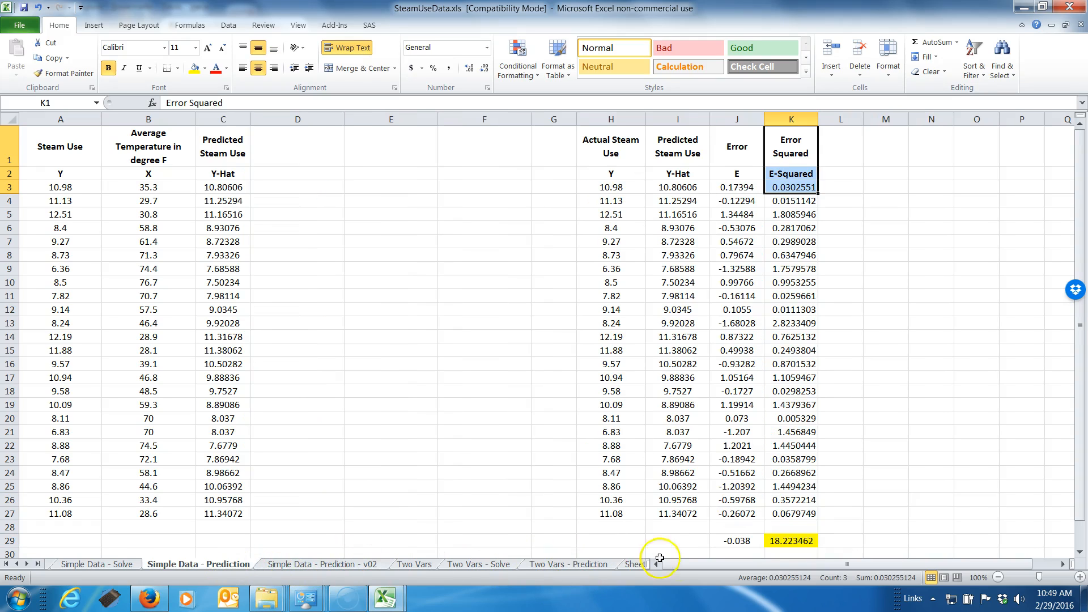
pyautogui.rightClick(793, 541)
pyautogui.click(825, 328)
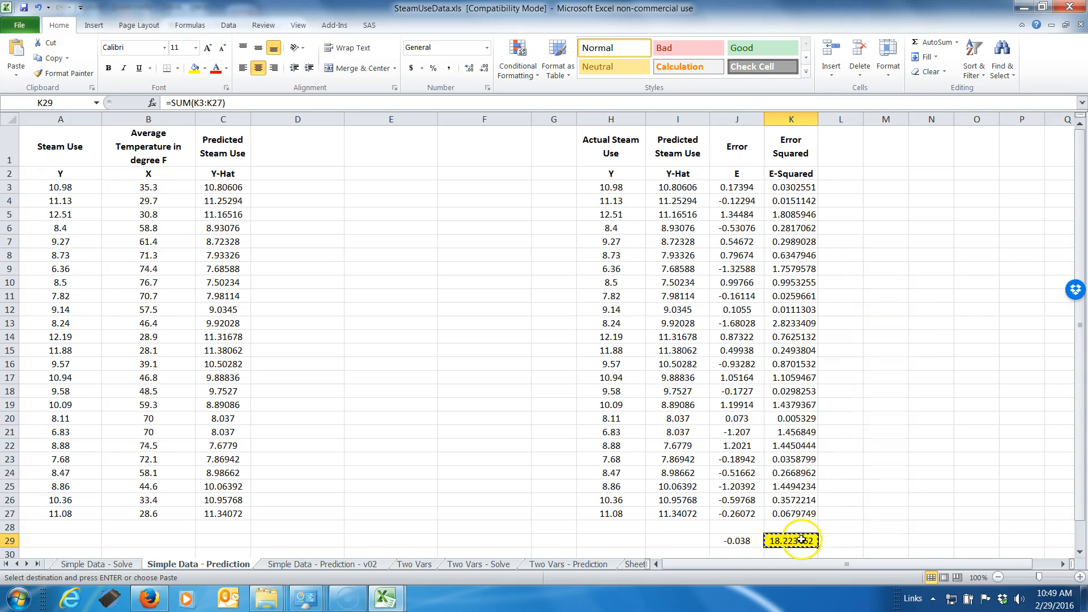
pyautogui.click(589, 564)
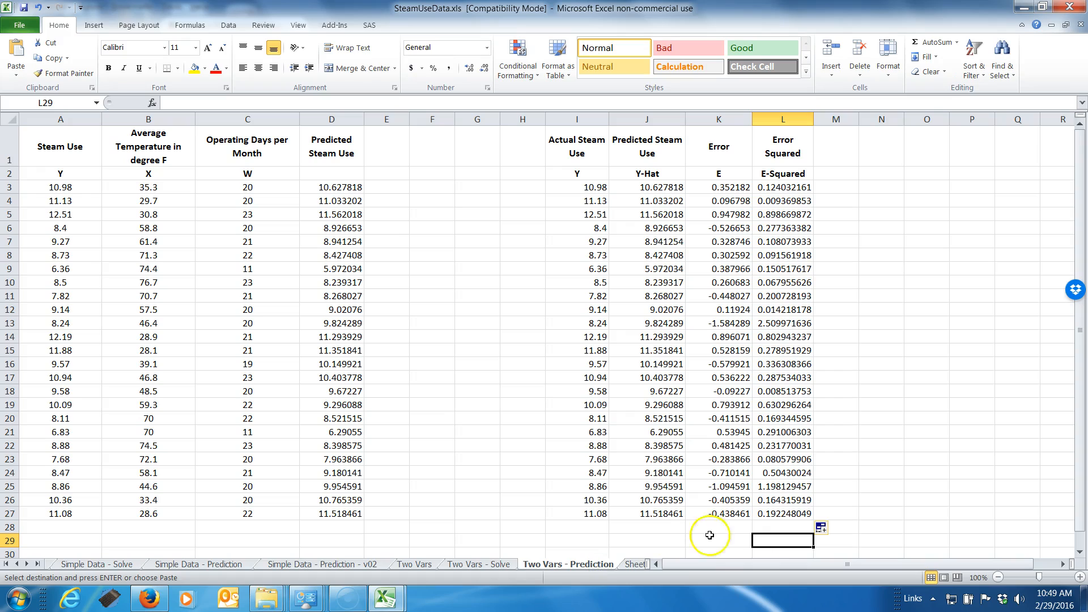
pyautogui.rightClick(776, 541)
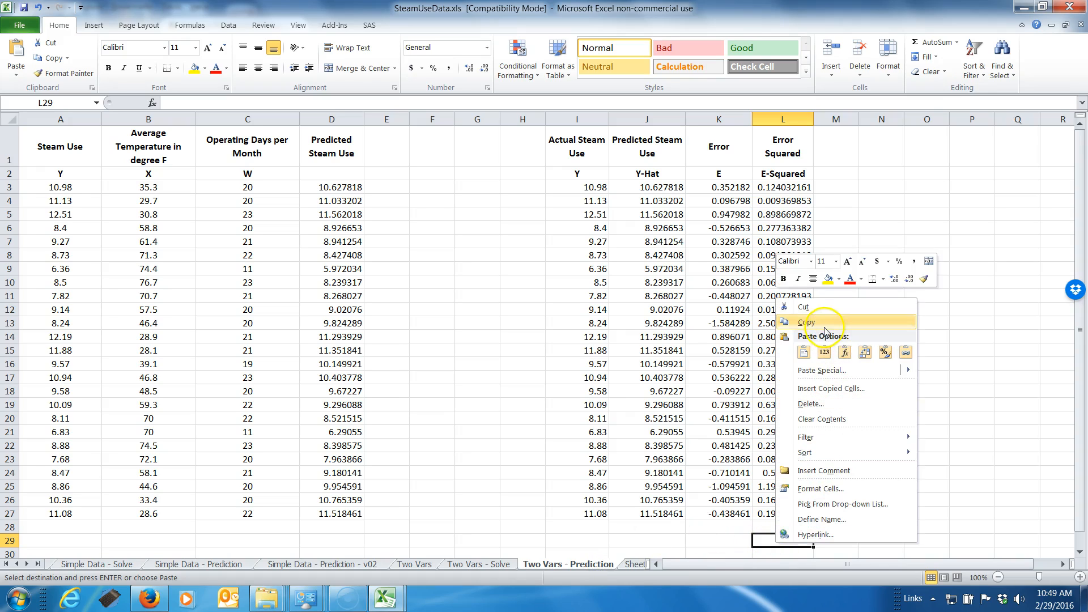
pyautogui.click(766, 541)
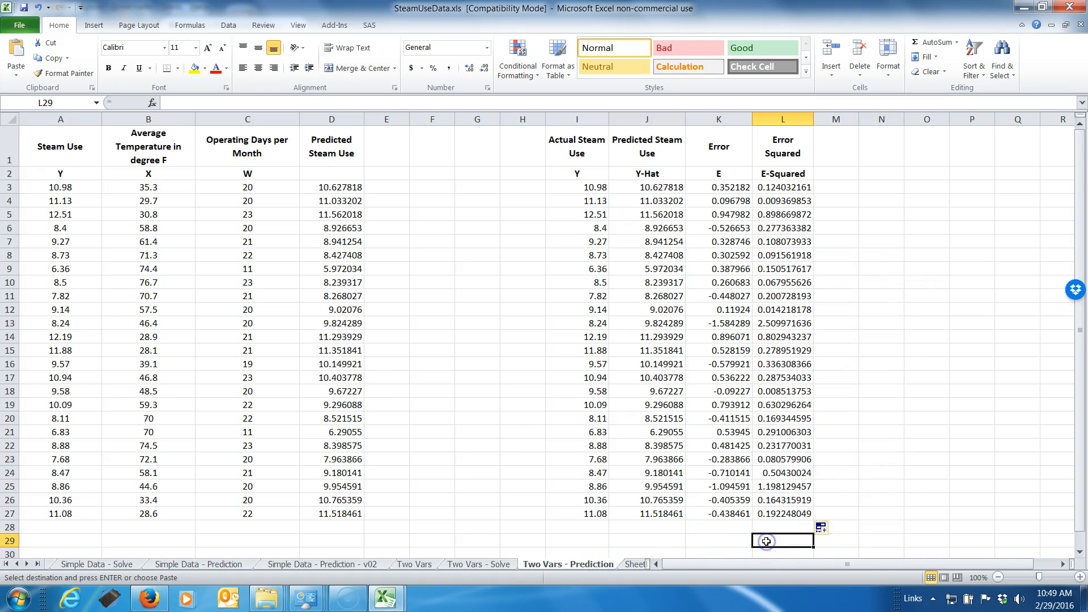
pyautogui.hotkey('ctrl', 'v')
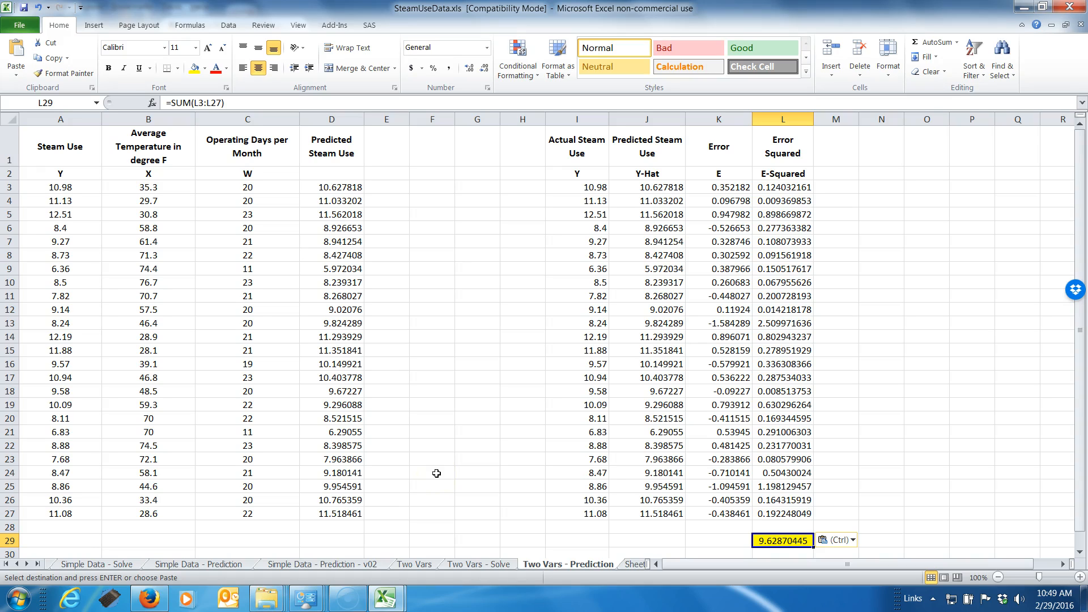
pyautogui.scroll(-2, 544, 430)
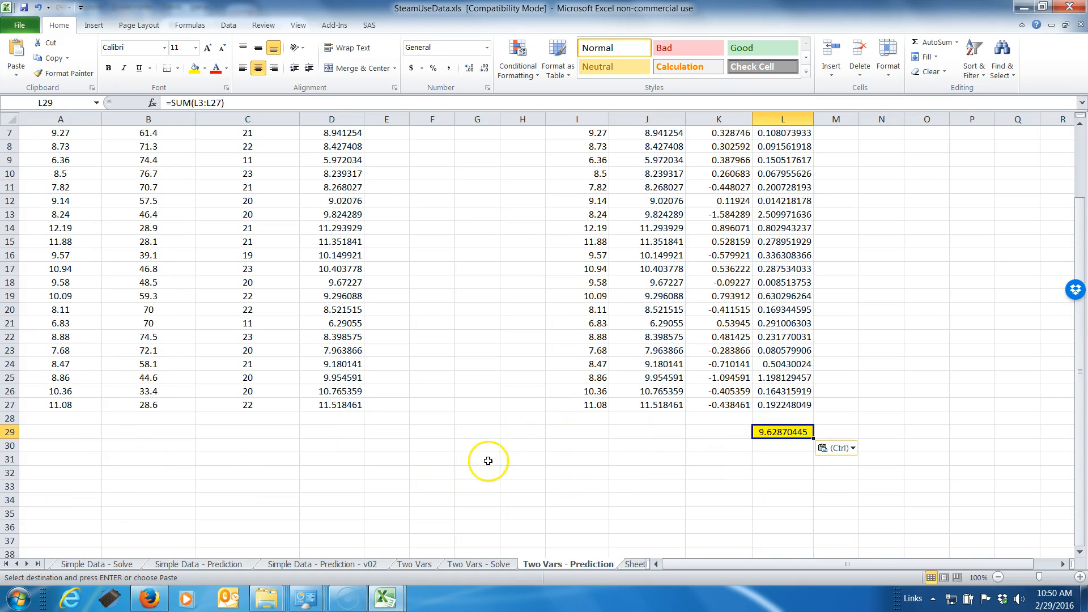
# Copy the last data row's temperature, operating days and prediction, B27:D27, to B35:D35
pyautogui.click(140, 404)
pyautogui.hotkey('shift', 'Right')
pyautogui.hotkey('shift', 'Right')
pyautogui.hotkey('shift', 'Right')
pyautogui.hotkey('shift', 'Left')
pyautogui.hotkey('ctrl', 'c')
pyautogui.press('Down')
pyautogui.press('Down')
pyautogui.press('Down')
pyautogui.press('Down')
pyautogui.press('Down')
pyautogui.press('Down')
pyautogui.press('Down')
pyautogui.press('Down')
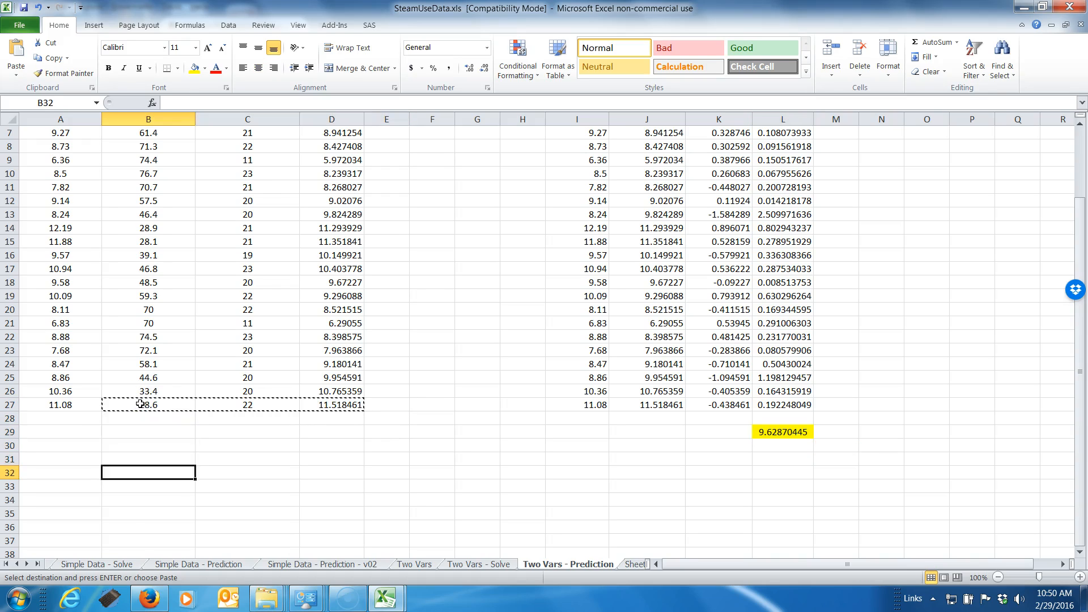
pyautogui.hotkey('ctrl', 'v')
# Set the temperature in B35 to 90 and check the prediction formula in D35
pyautogui.press('Up')
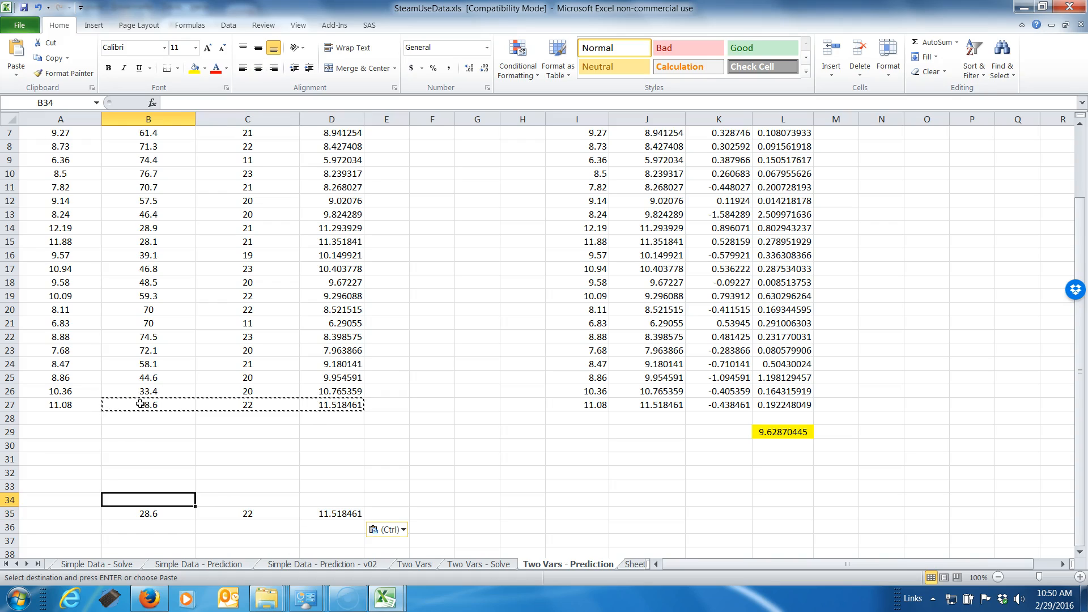
pyautogui.press('Down')
pyautogui.write('90')
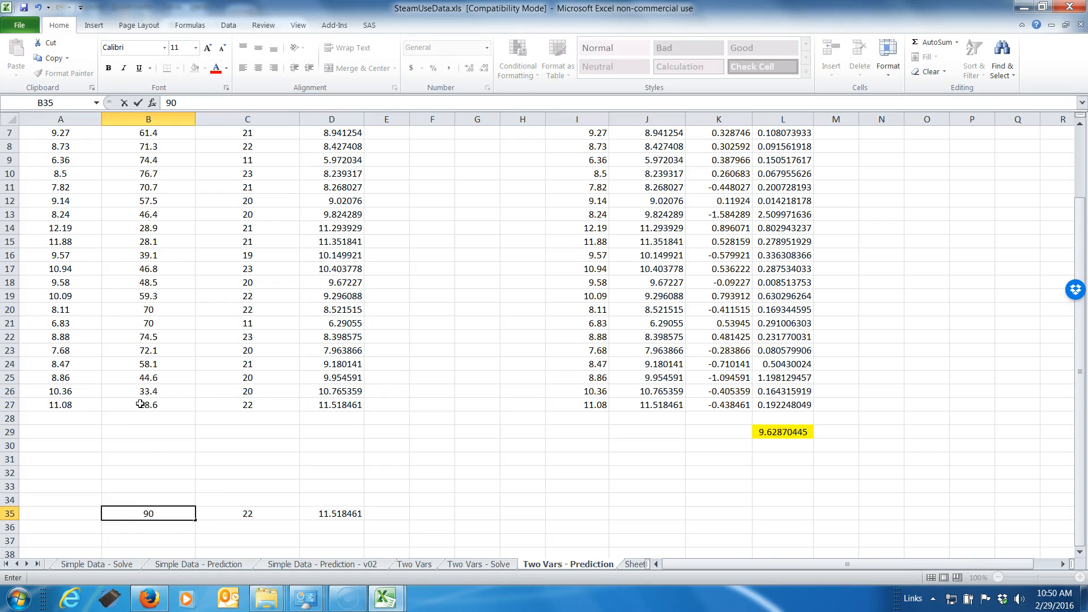
pyautogui.press('Return')
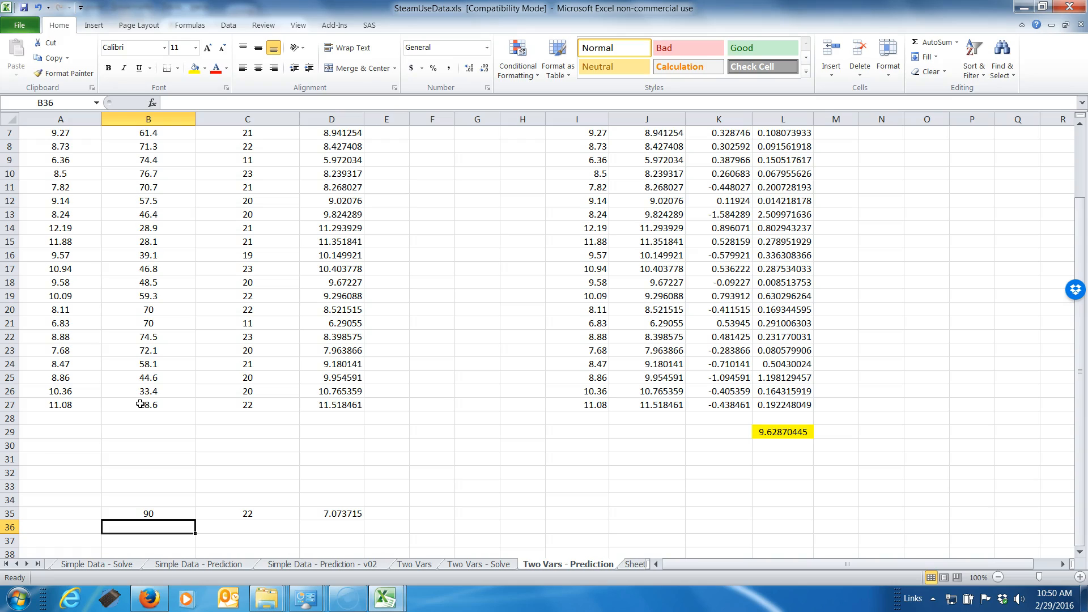
pyautogui.press('Up')
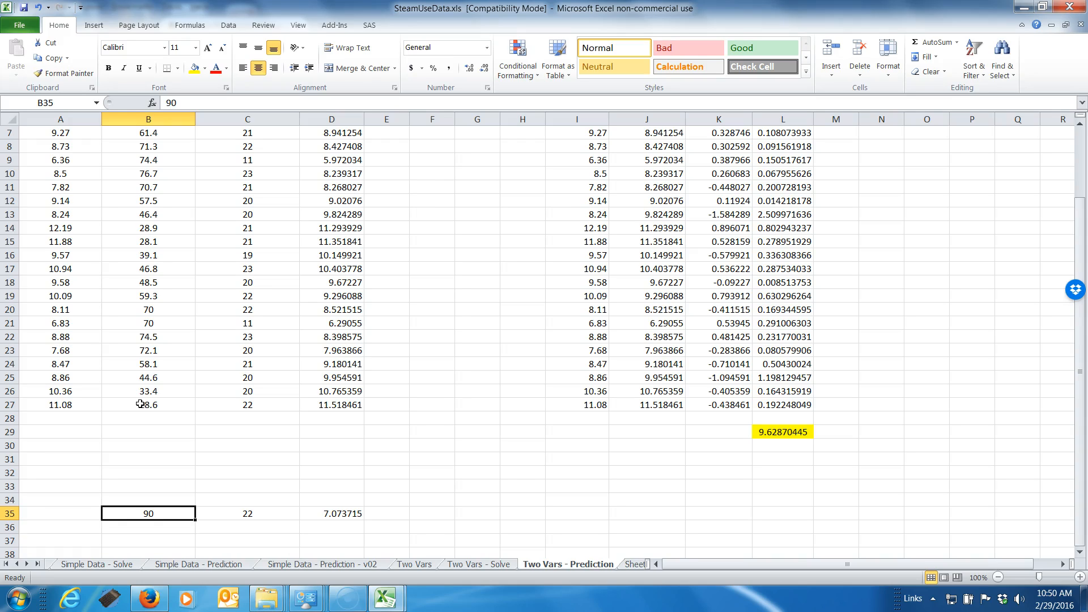
pyautogui.press('Right')
pyautogui.press('Right')
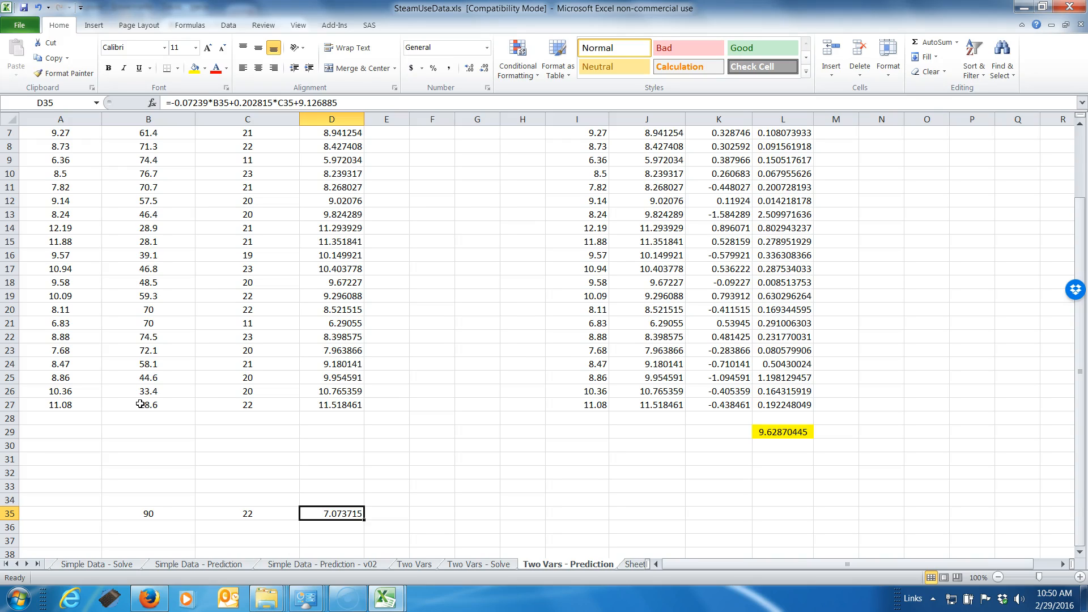
pyautogui.press('Left')
pyautogui.press('Left')
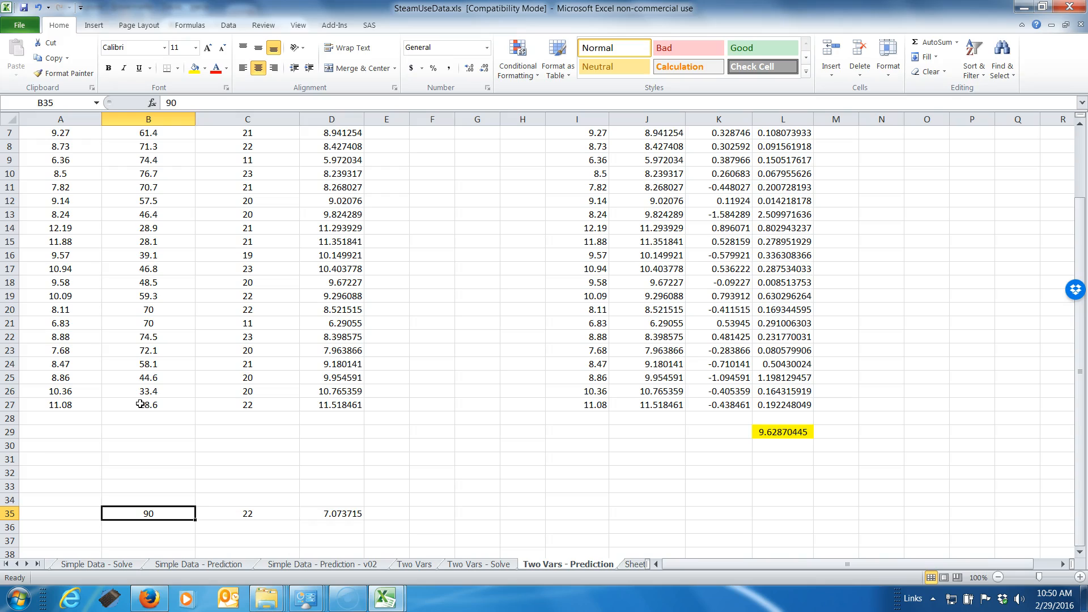
# Copy B35:D35 to row 36 and set the operating days in C36 to 0
pyautogui.hotkey('shift', 'Right')
pyautogui.hotkey('shift', 'Right')
pyautogui.hotkey('ctrl', 'c')
pyautogui.press('Down')
pyautogui.hotkey('ctrl', 'v')
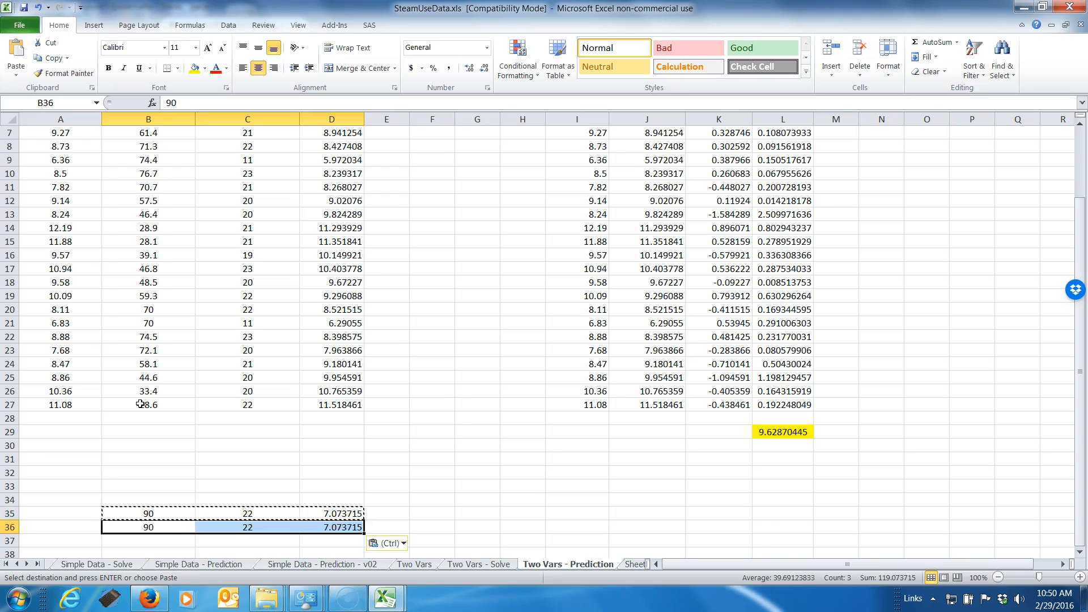
pyautogui.press('Right')
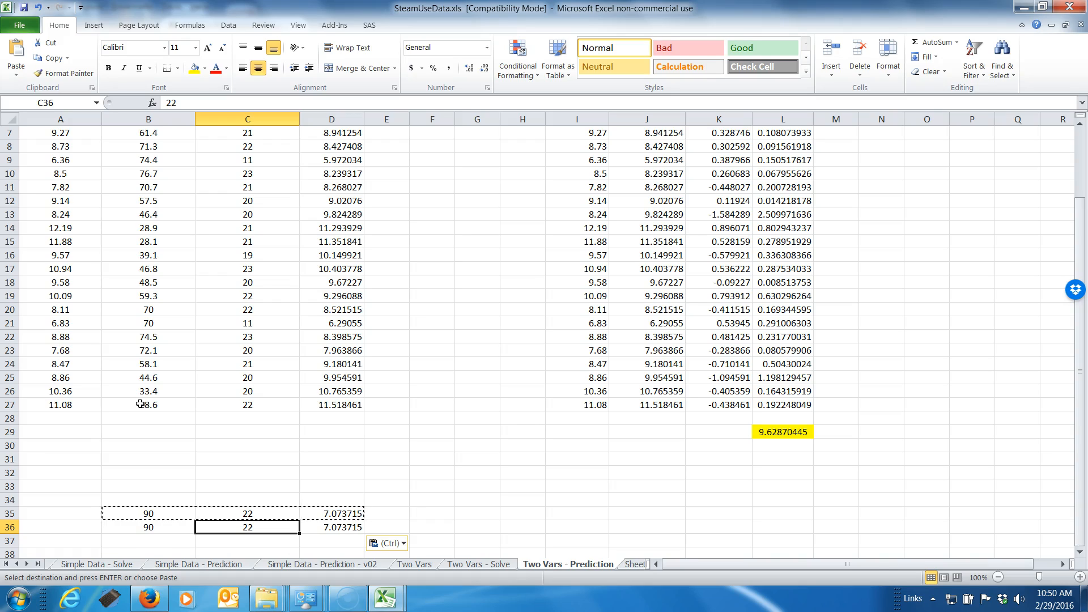
pyautogui.write('0')
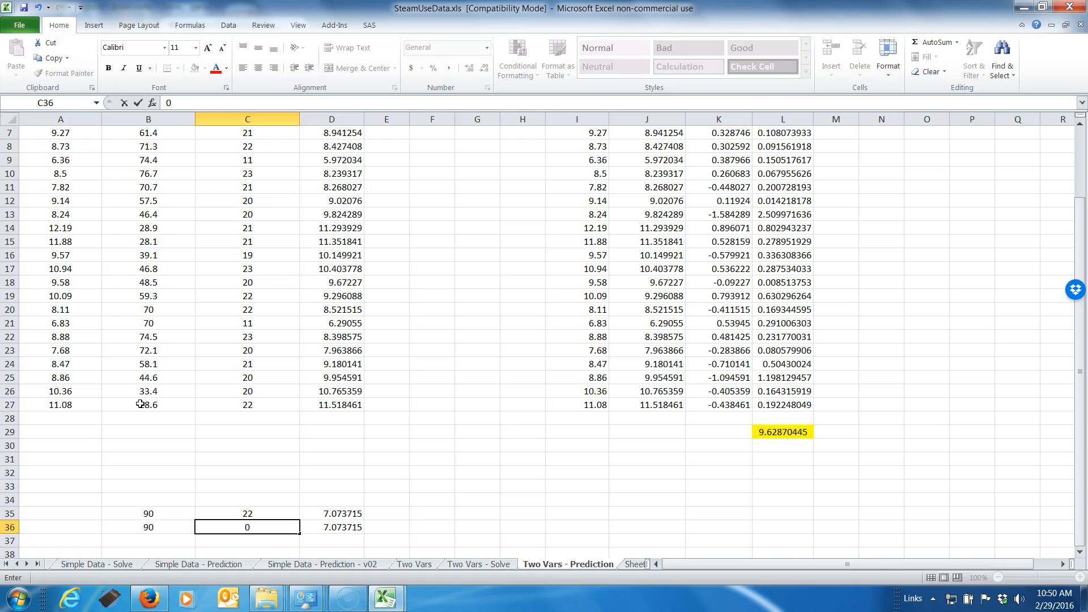
pyautogui.press('Right')
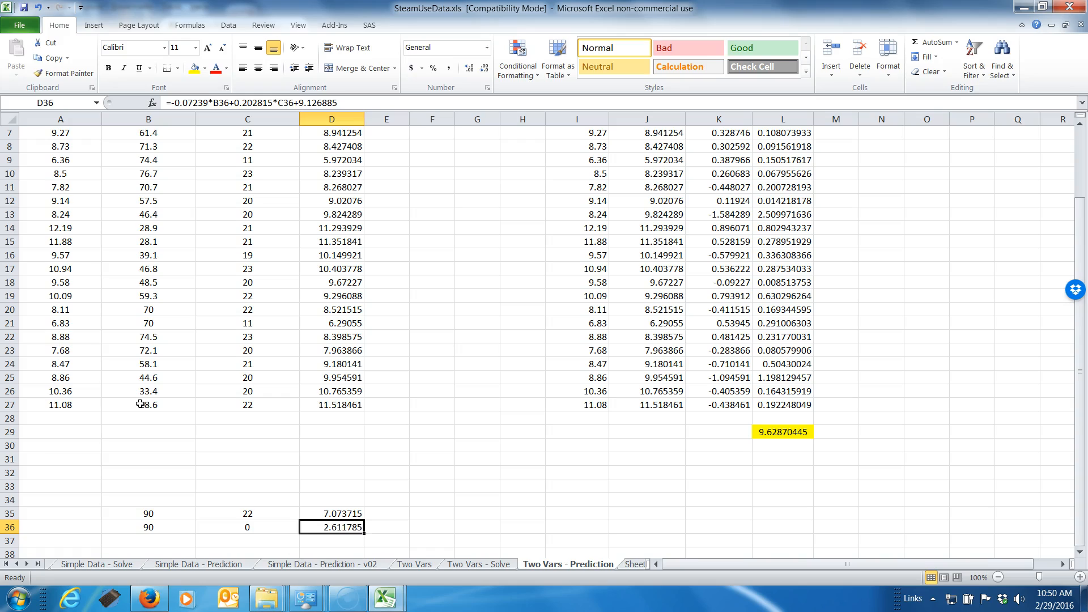
# Try a temperature of 120 in B36
pyautogui.press('Left')
pyautogui.press('Left')
pyautogui.press('Right')
pyautogui.press('Left')
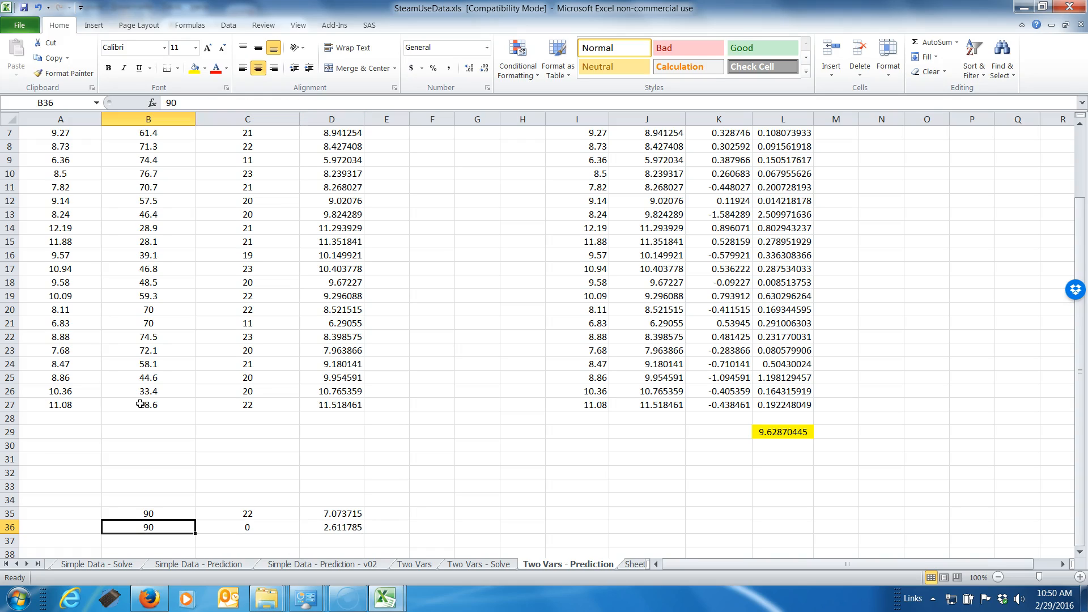
pyautogui.write('120')
pyautogui.press('Return')
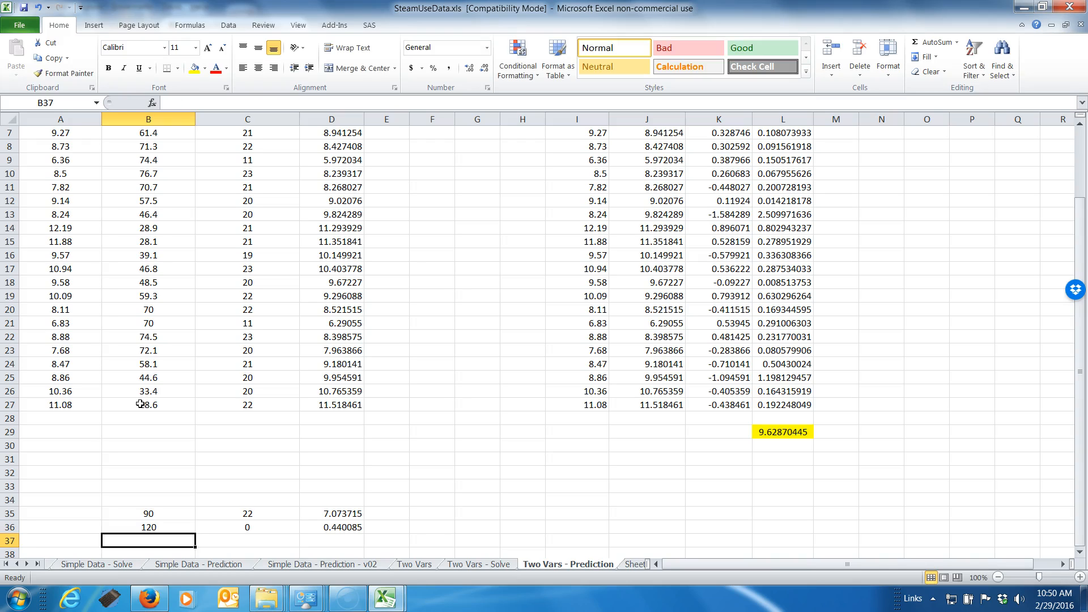
# Set the temperature in B36 to 150 and check the prediction formula in D36
pyautogui.press('Up')
pyautogui.write('150')
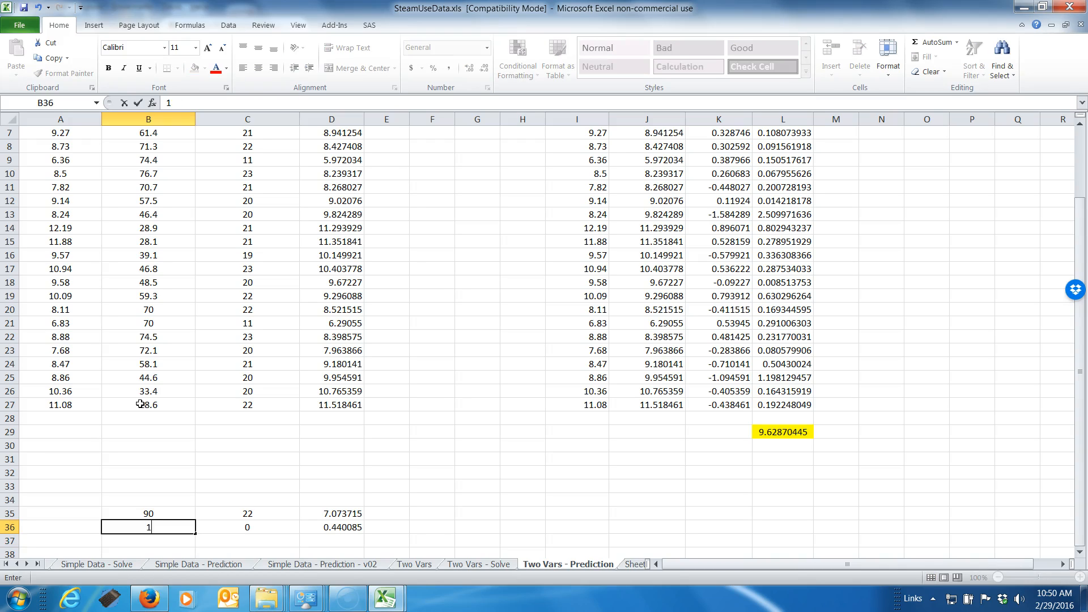
pyautogui.press('Return')
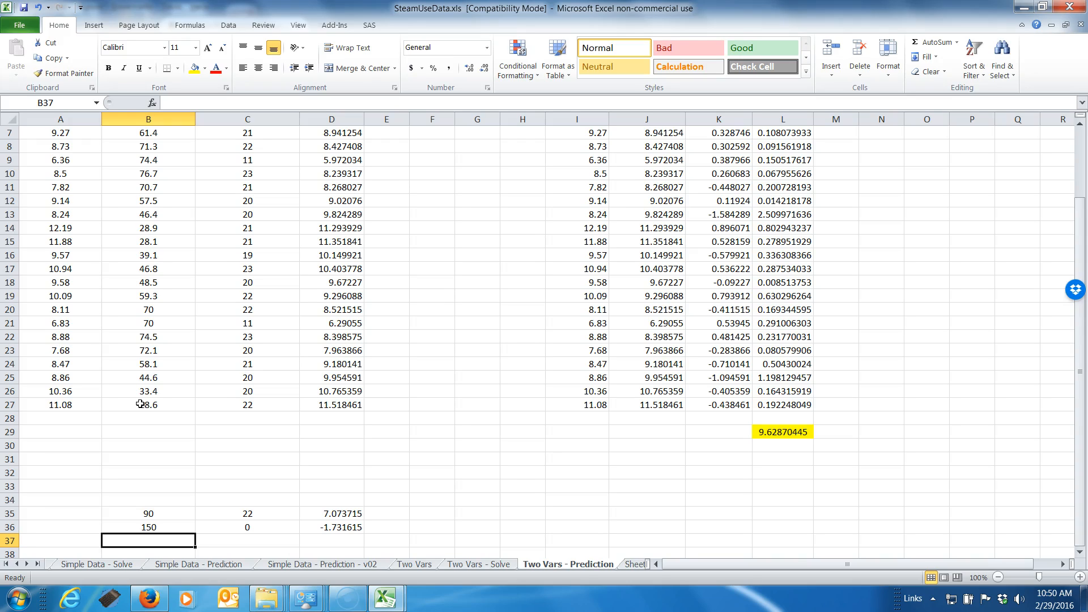
pyautogui.press('Up')
pyautogui.press('Right')
pyautogui.press('Right')
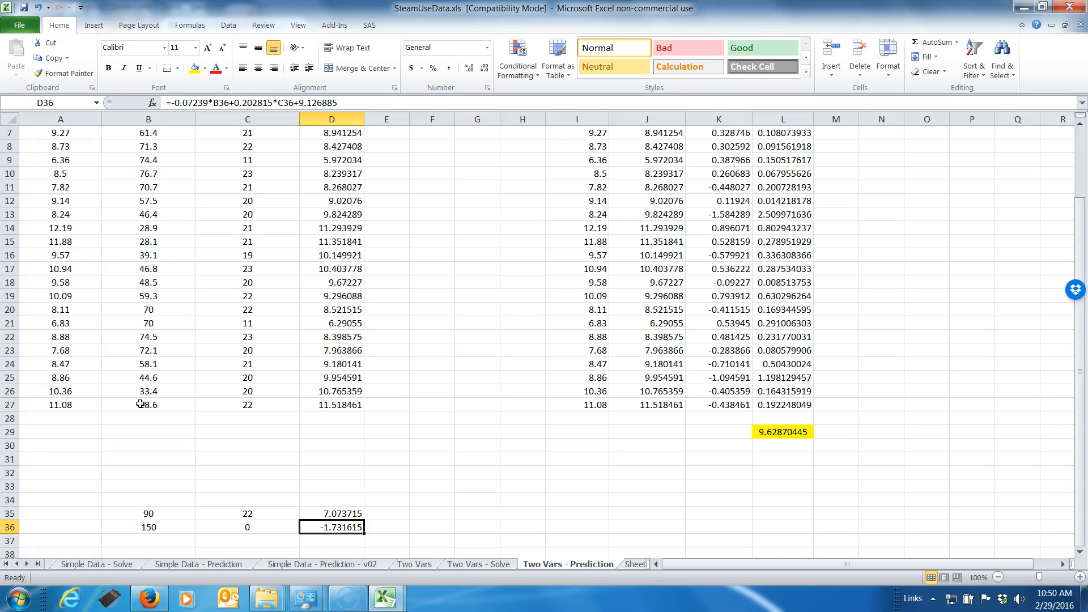
pyautogui.press('Left')
pyautogui.press('Left')
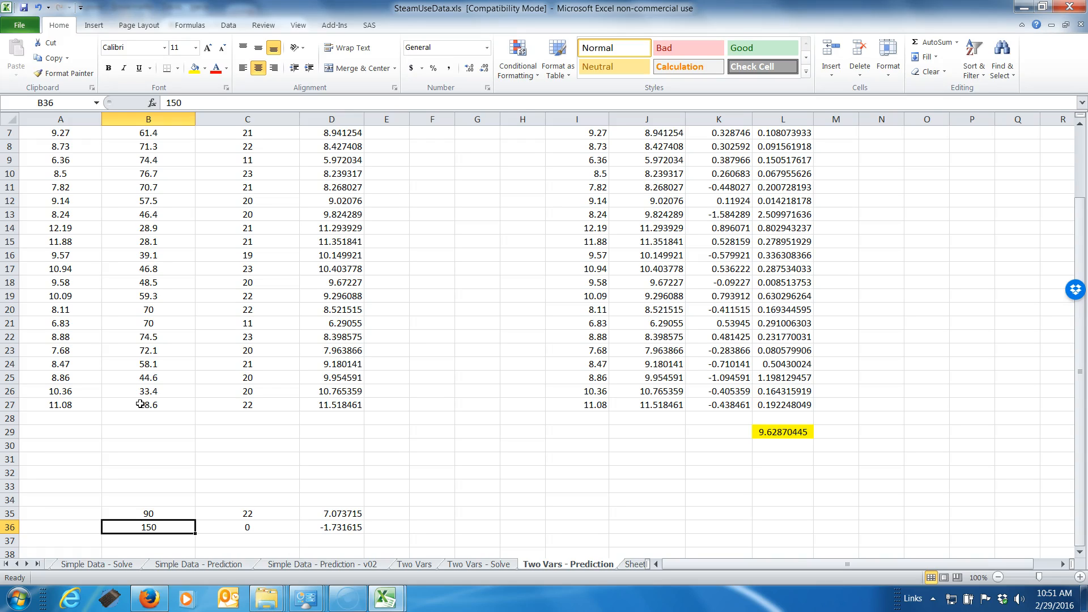
# Wrap the prediction formula in D36 in MAX(0,...), making it =MAX(0,-0.07239*B36+0.202815*C36+9.126885)
pyautogui.press('Right')
pyautogui.press('Right')
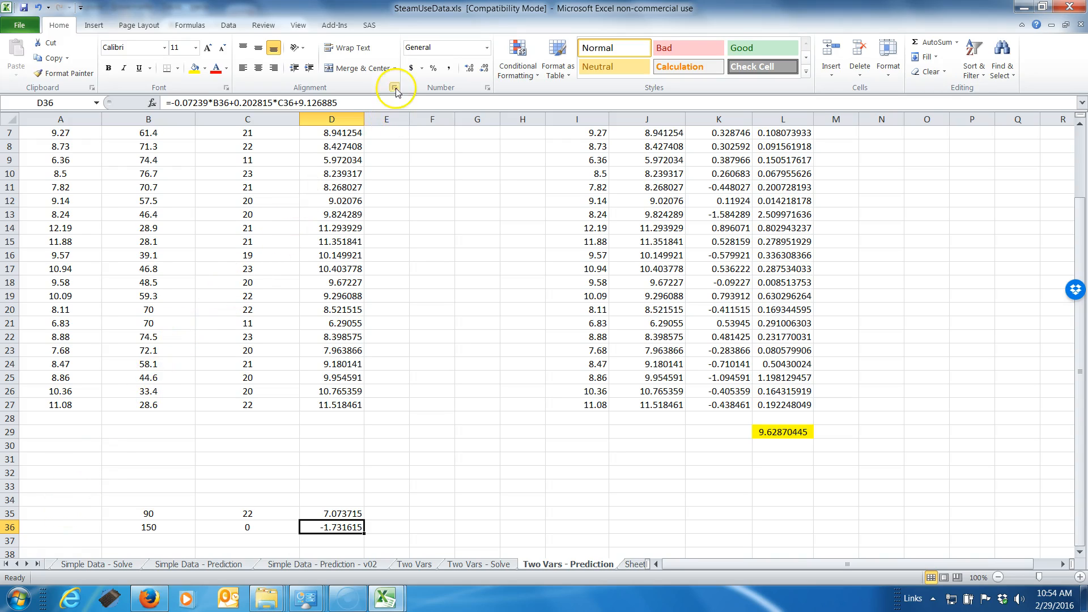
pyautogui.click(372, 106)
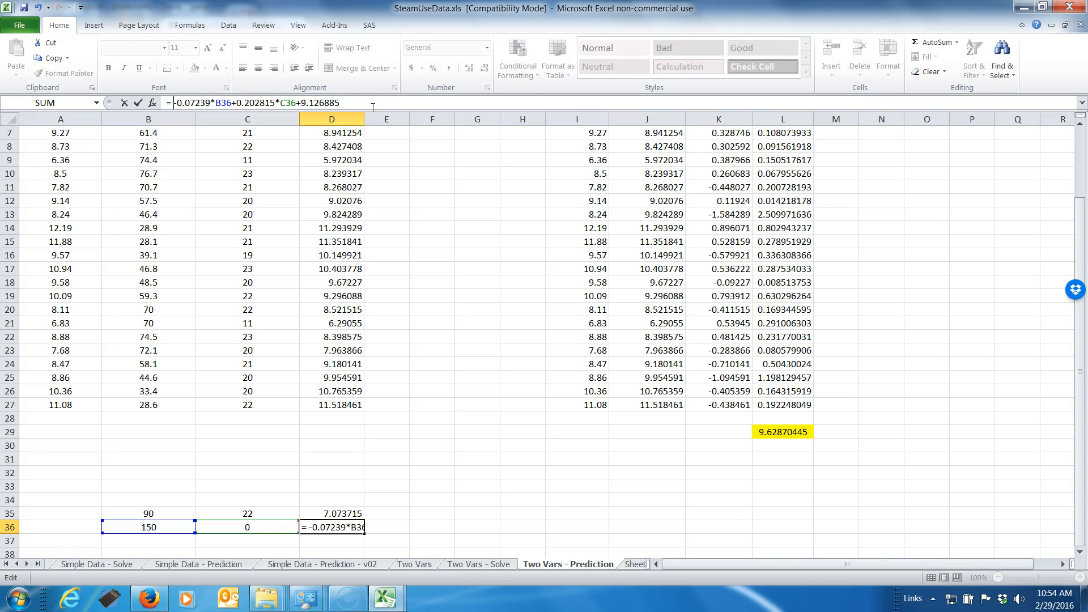
pyautogui.write('max')
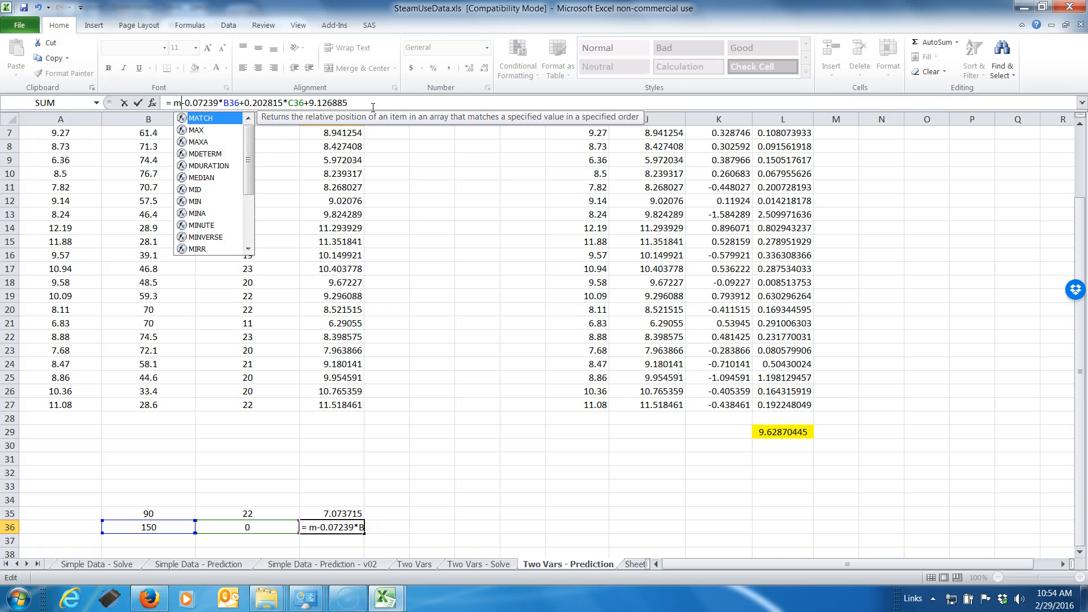
pyautogui.write('(')
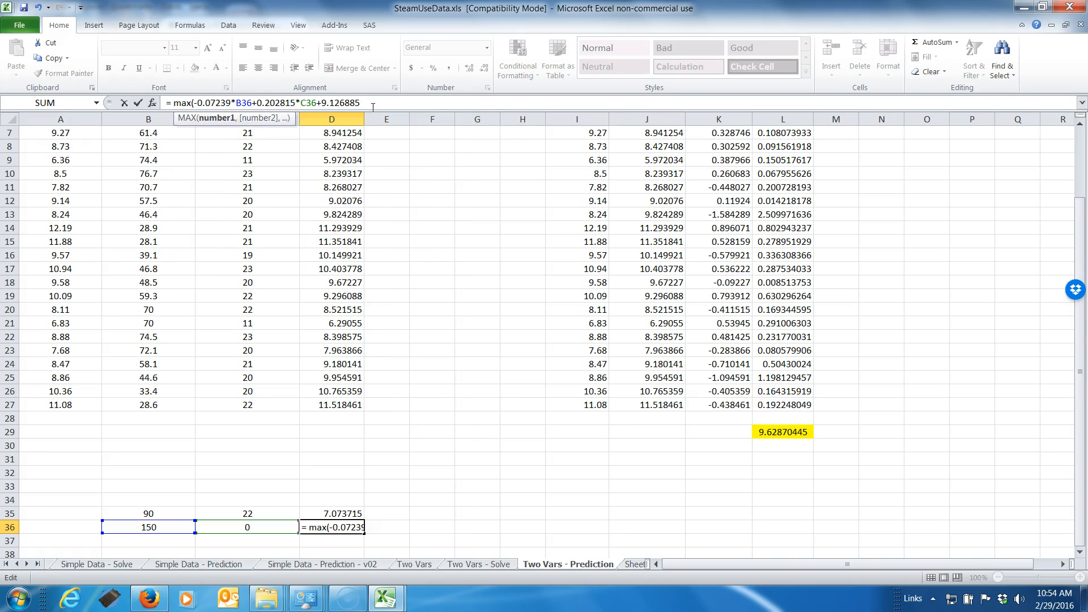
pyautogui.write('0,')
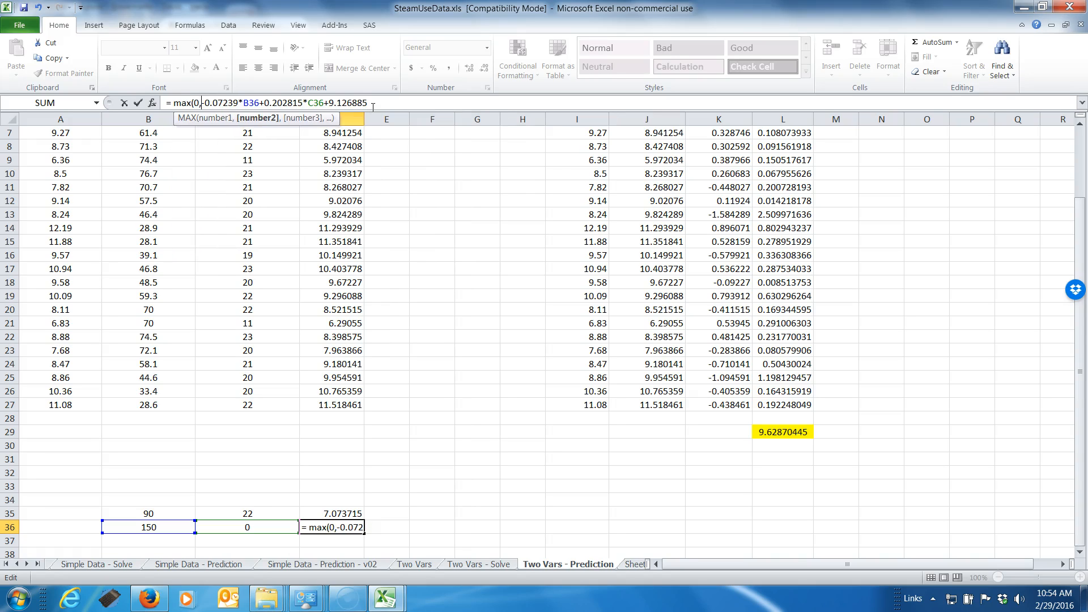
pyautogui.click(373, 106)
pyautogui.write(')')
pyautogui.press('Return')
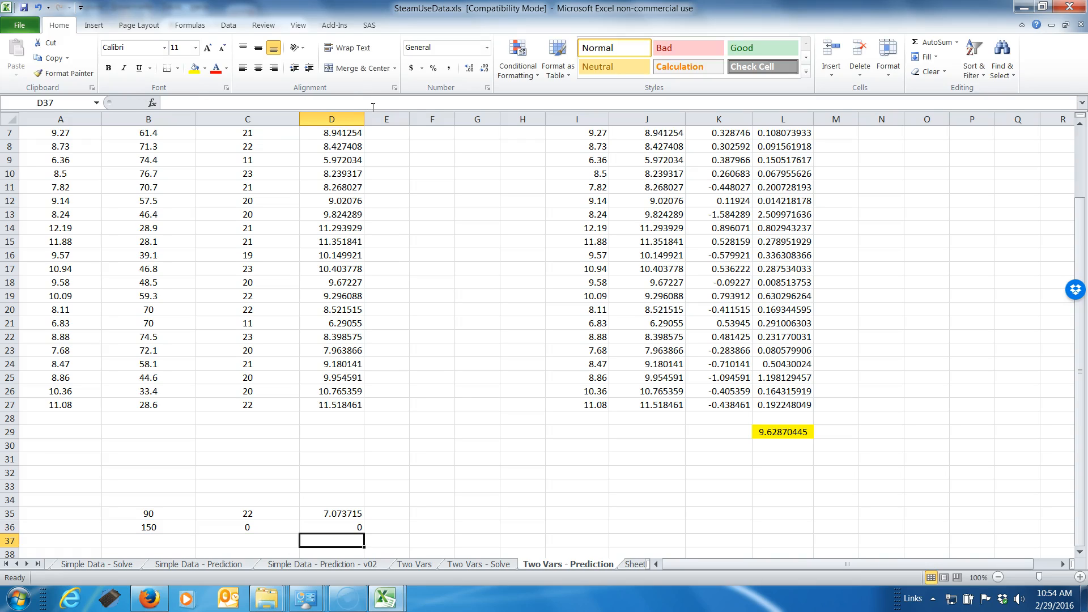
# Copy the MAX-limited prediction formula from D36 into D35
pyautogui.press('Up')
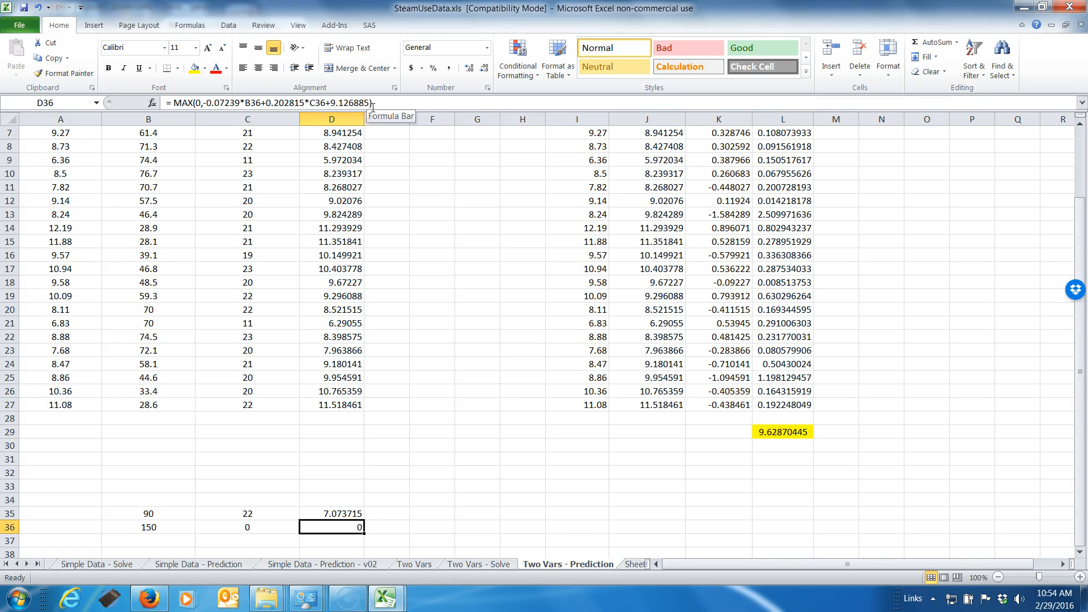
pyautogui.hotkey('ctrl', 'c')
pyautogui.press('Up')
pyautogui.hotkey('ctrl', 'v')
pyautogui.press('Down')
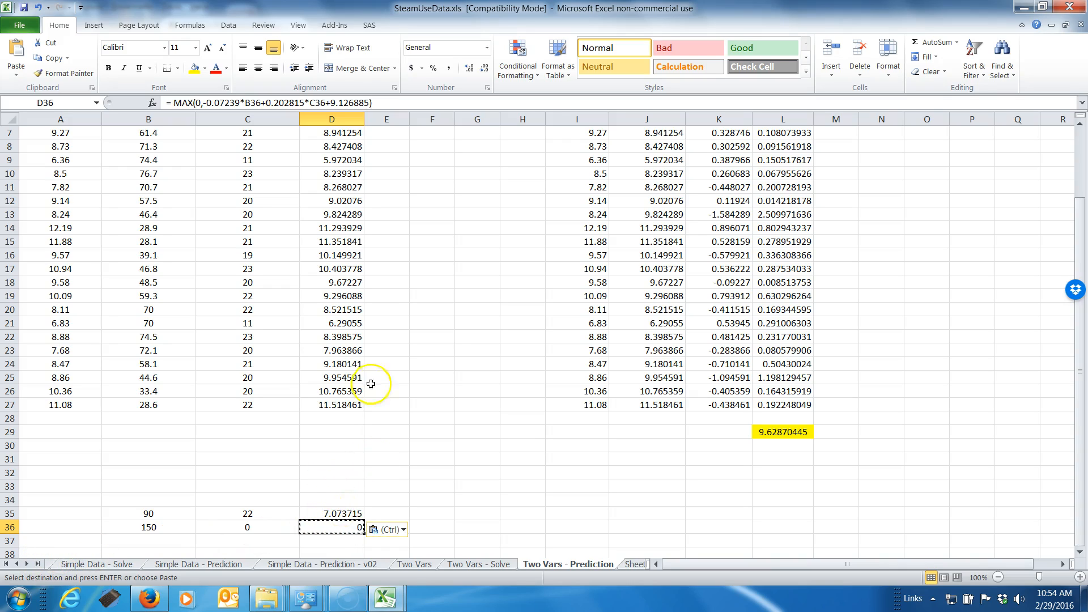
pyautogui.click(351, 375)
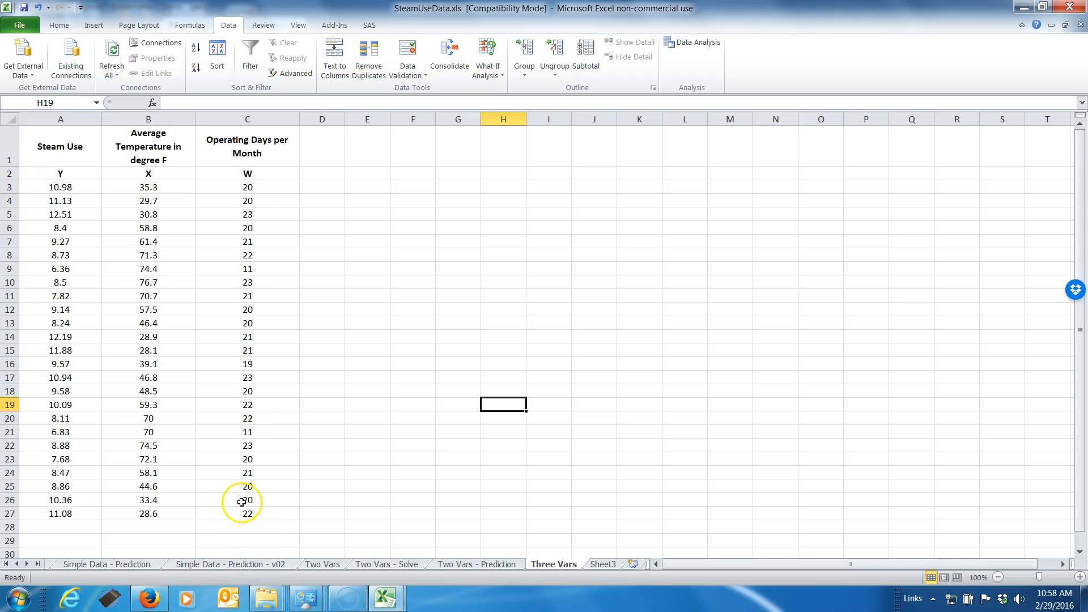
# Enter the heading RANDOM in D1 of the Three Vars sheet and copy it to D2
pyautogui.click(316, 147)
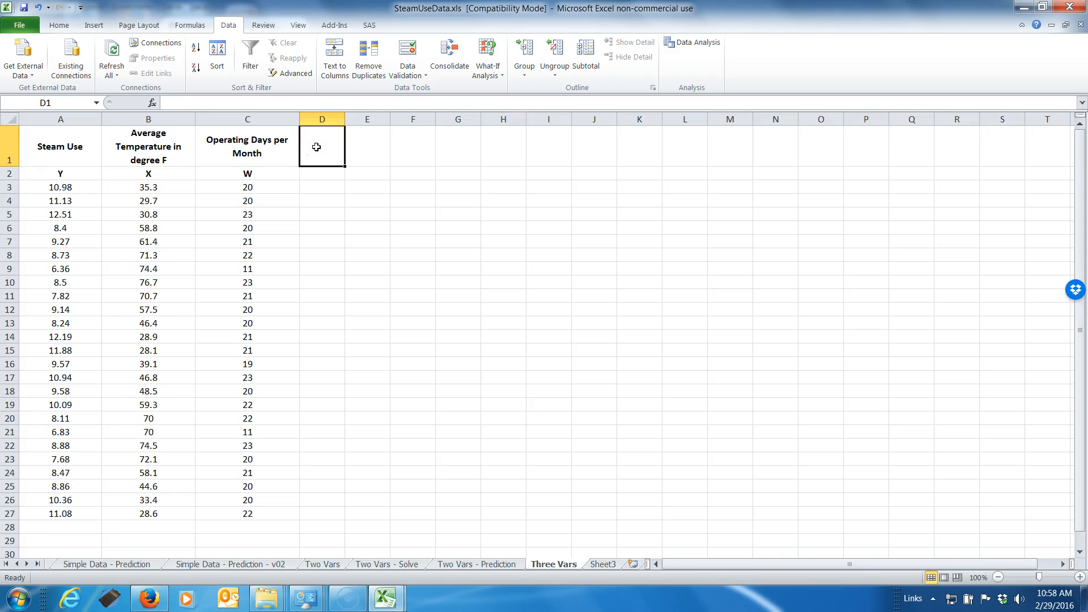
pyautogui.write('RANDOM')
pyautogui.press('Return')
pyautogui.click(316, 147)
pyautogui.hotkey('ctrl', 'c')
pyautogui.press('Down')
pyautogui.hotkey('ctrl', 'v')
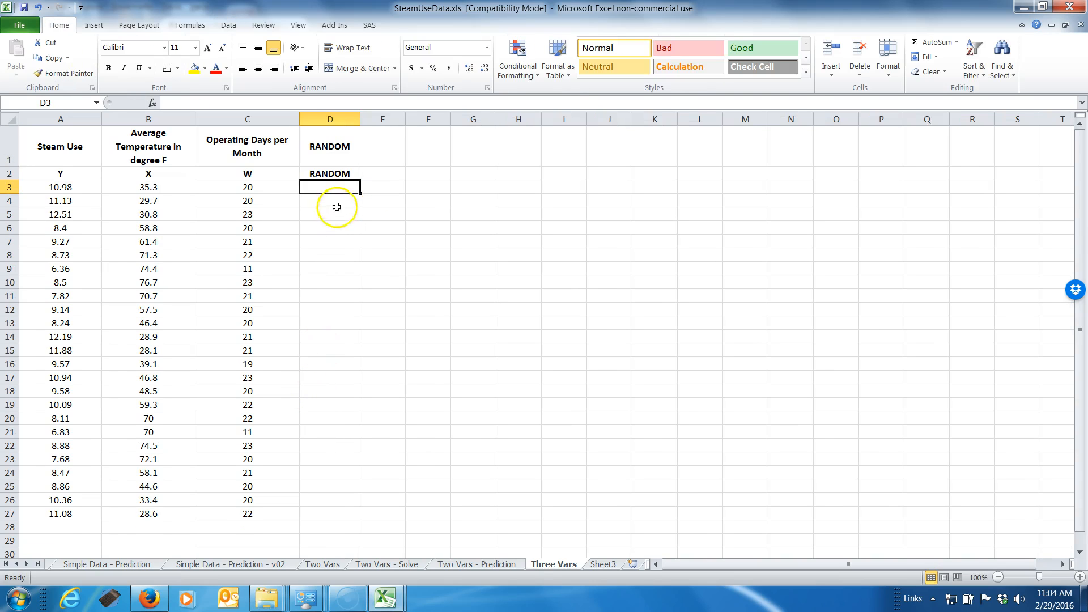
# Enter the random number formula =RAND() in D3
pyautogui.click(338, 187)
pyautogui.write('=')
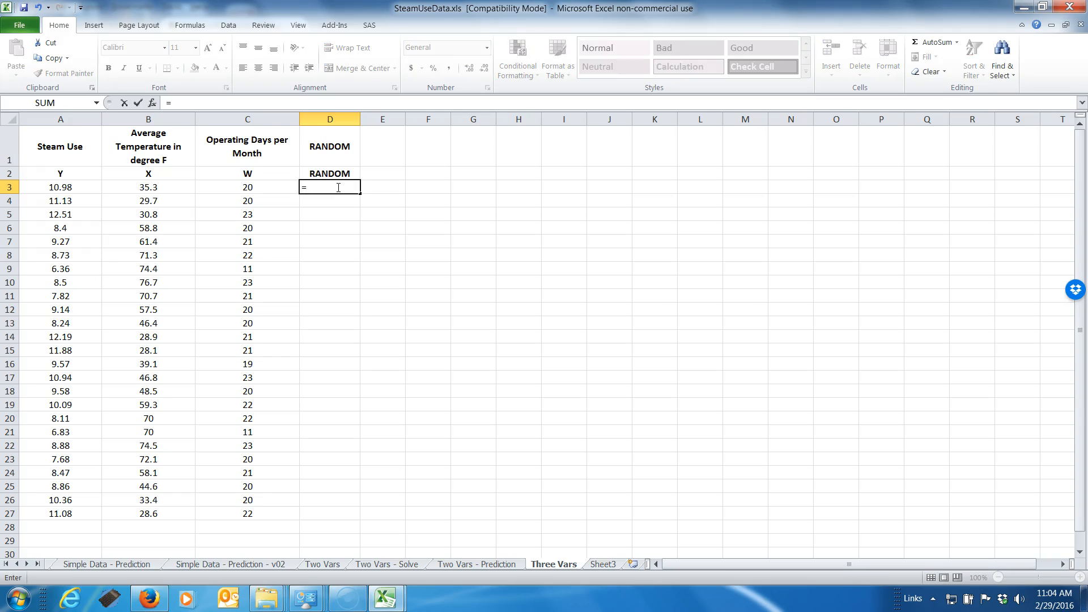
pyautogui.write('rand')
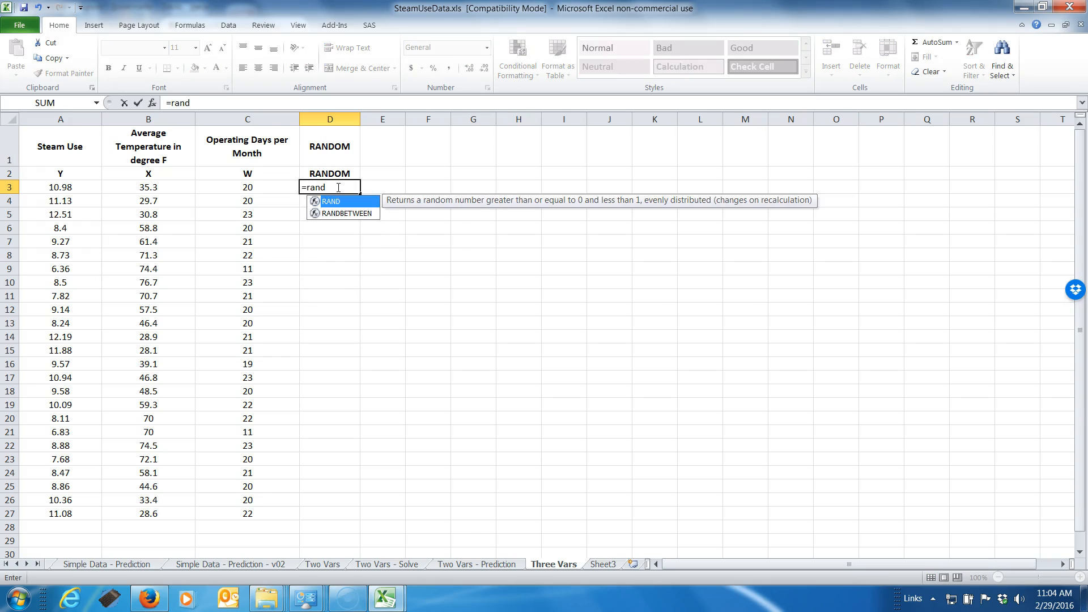
pyautogui.write('()')
pyautogui.press('Return')
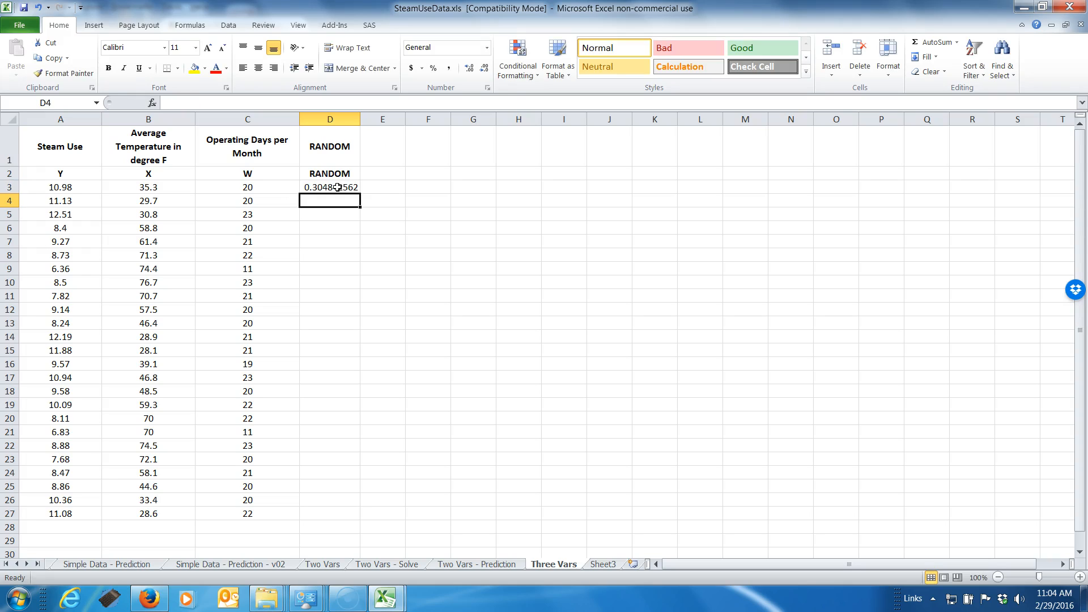
# Extend the formula in D3 to =RAND() * 10
pyautogui.click(337, 187)
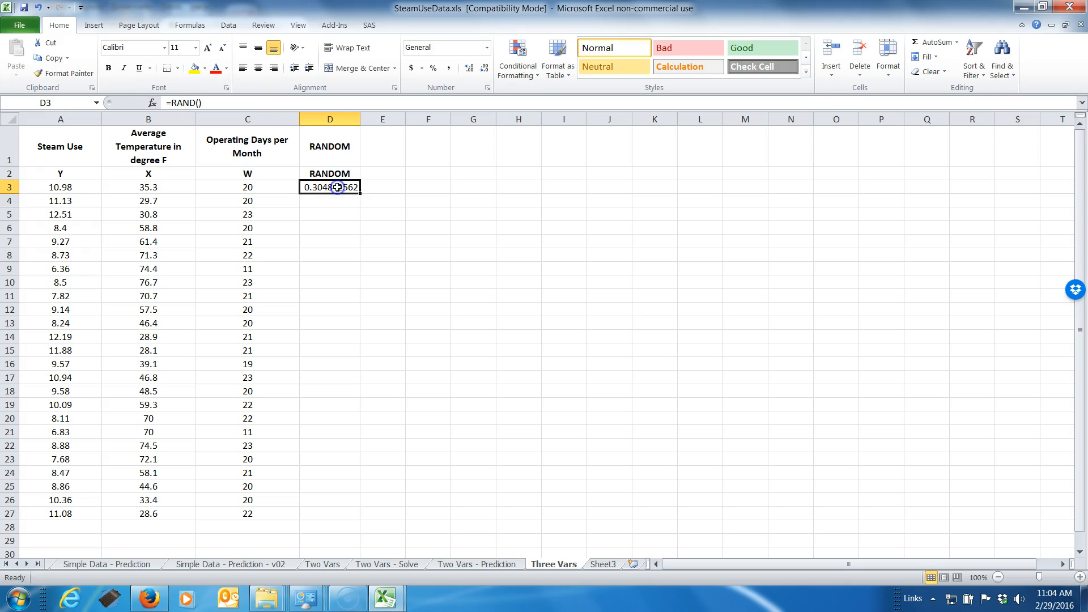
pyautogui.click(233, 107)
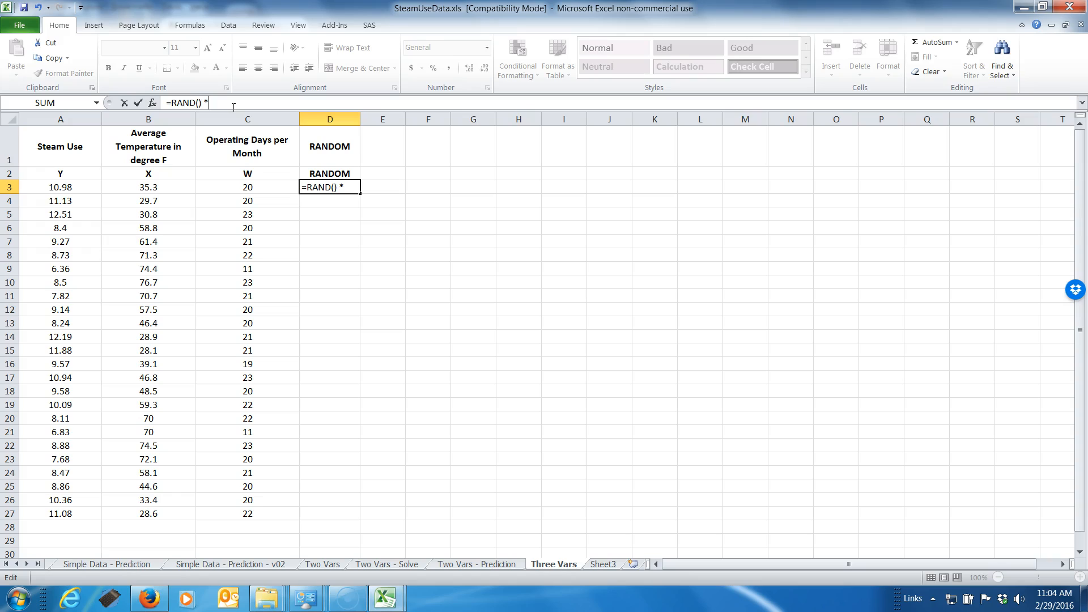
pyautogui.write('* 10')
pyautogui.press('Return')
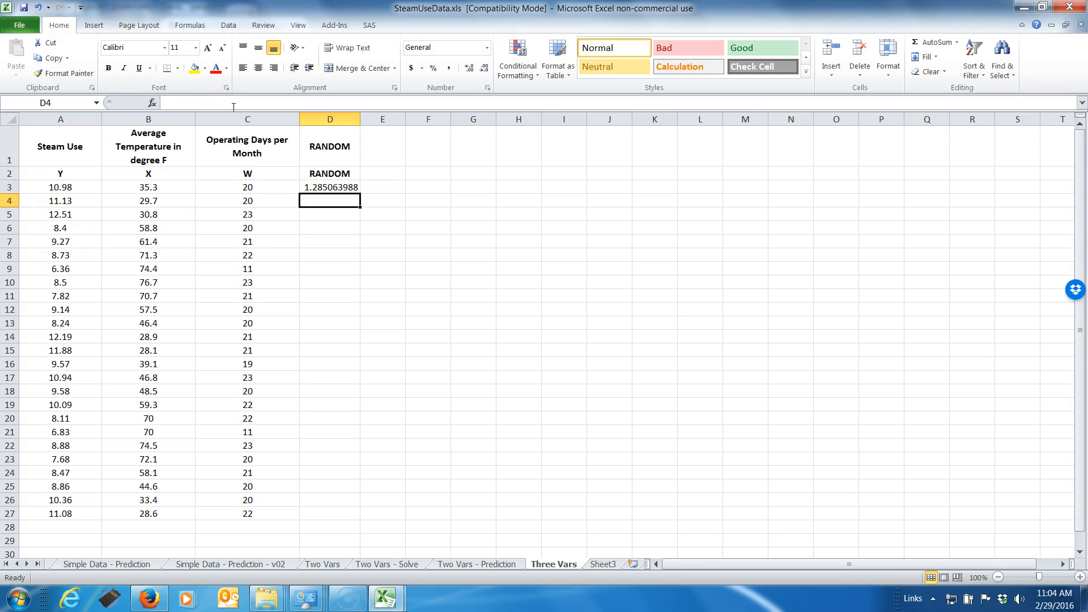
# Fill the =RAND() * 10 formula from D3 down through D27
pyautogui.click(318, 188)
pyautogui.moveTo(361, 194); pyautogui.dragTo(369, 518)
pyautogui.click(326, 191)
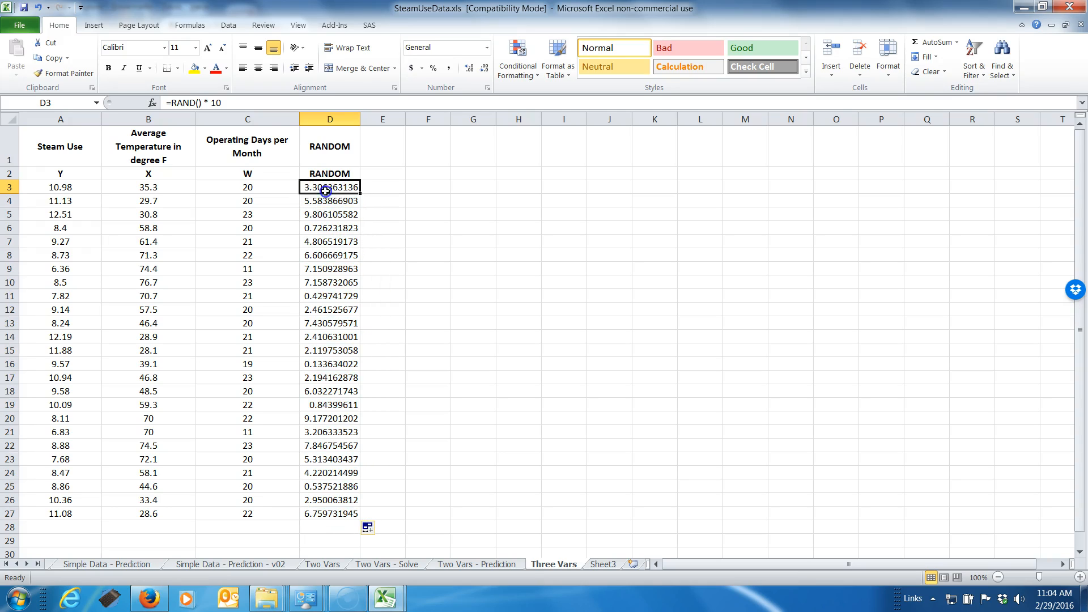
# Check the random number formulas in several of the filled cells of the RANDOM column
pyautogui.click(324, 200)
pyautogui.click(327, 215)
pyautogui.click(333, 229)
pyautogui.click(336, 242)
pyautogui.click(338, 269)
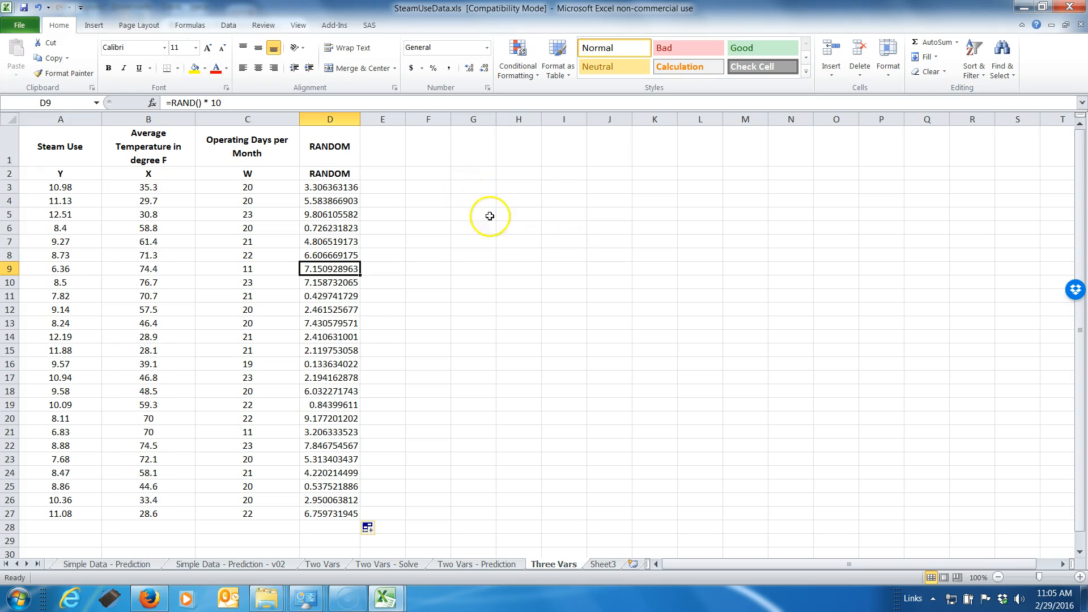
pyautogui.click(543, 262)
pyautogui.click(504, 229)
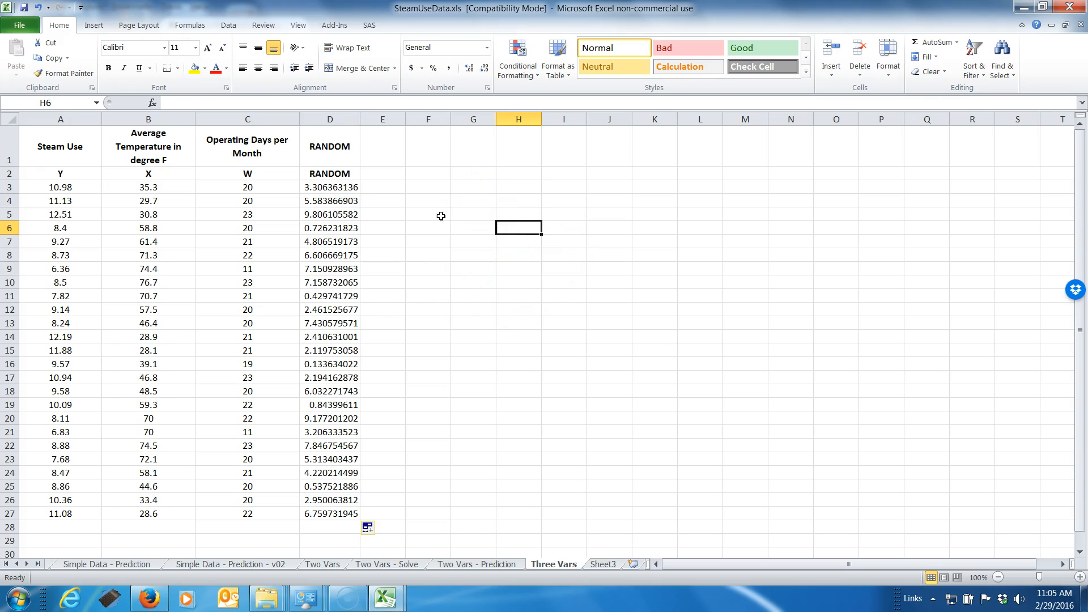
# Start a Regression from the data analysis tools and set its output range to $H$8
pyautogui.click(229, 25)
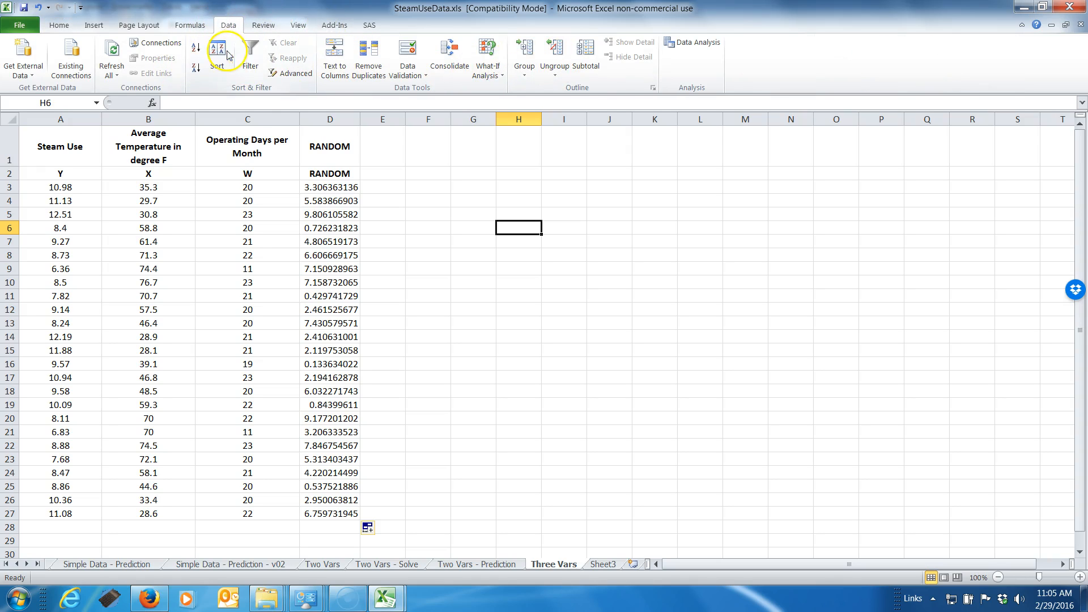
pyautogui.click(665, 52)
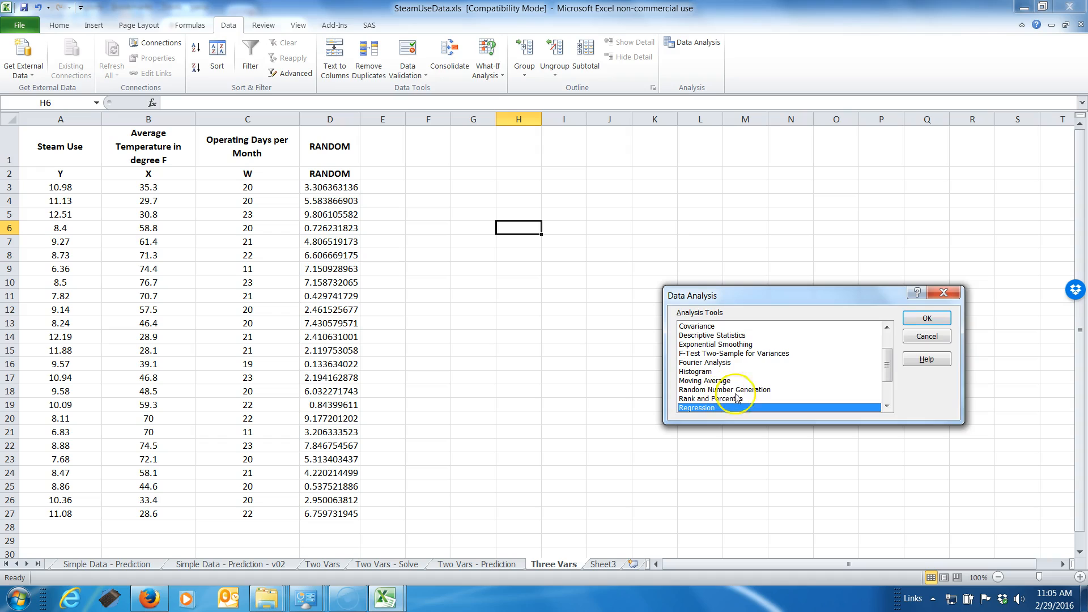
pyautogui.click(927, 320)
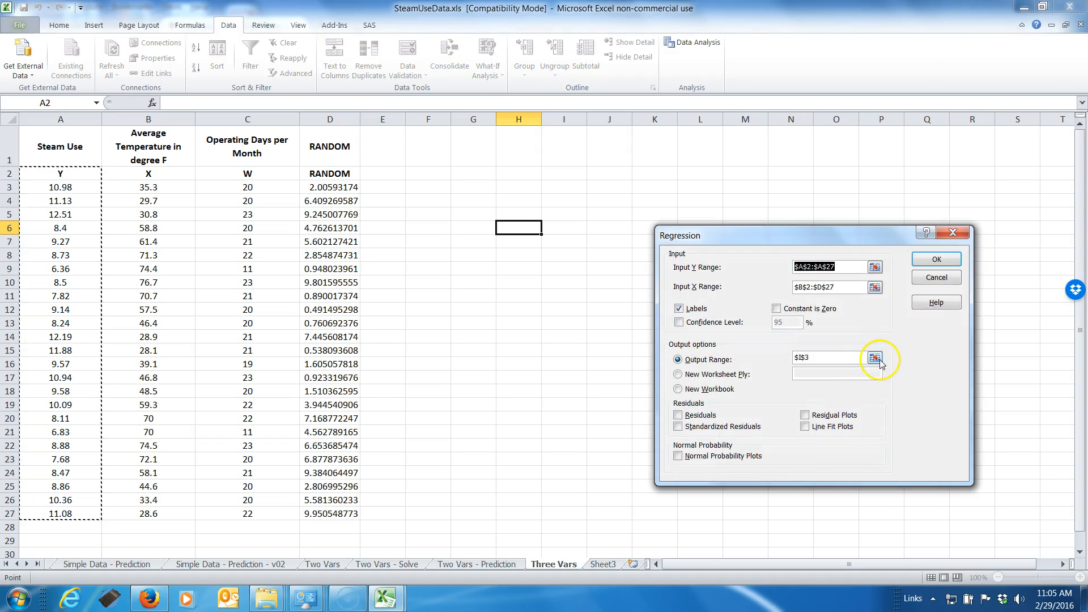
pyautogui.click(877, 356)
pyautogui.click(518, 255)
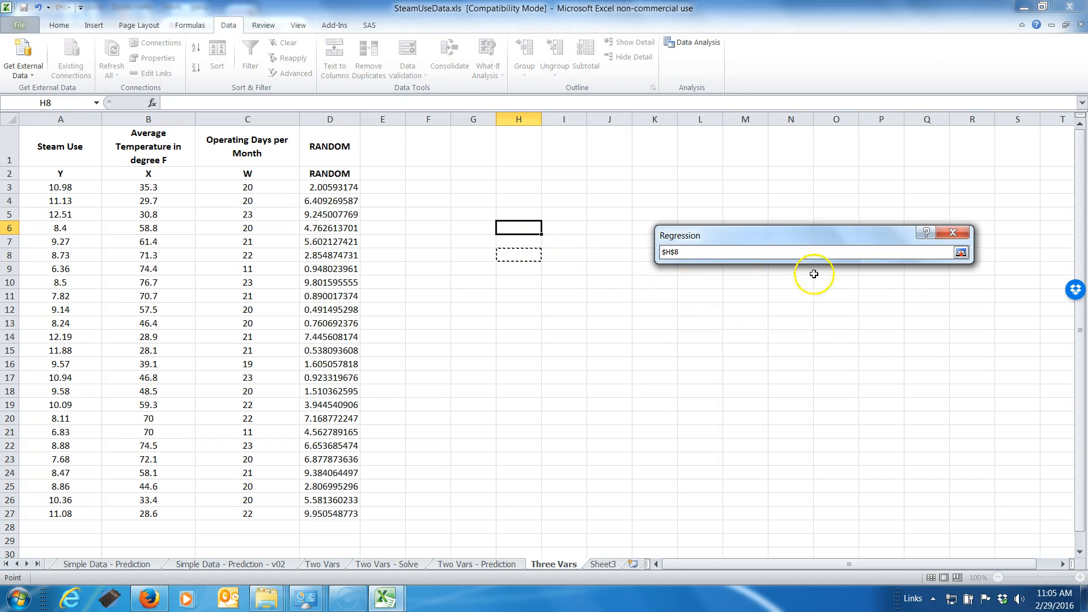
pyautogui.click(960, 252)
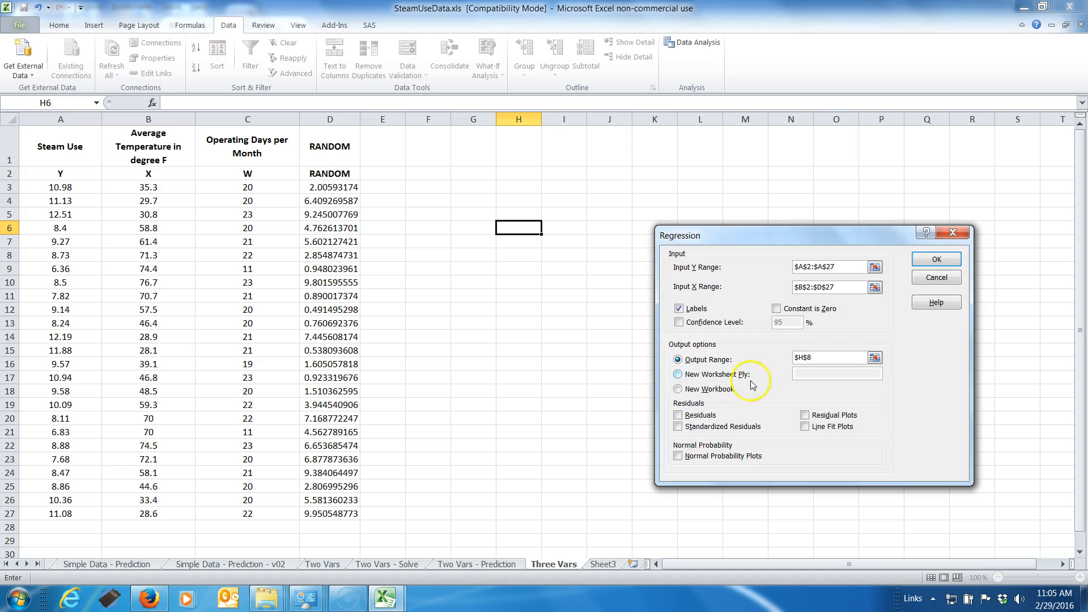
# Set the regression's input X range to $B$2:$D$27 and run it with labels included
pyautogui.click(875, 287)
pyautogui.click(161, 174)
pyautogui.moveTo(161, 174); pyautogui.dragTo(338, 518)
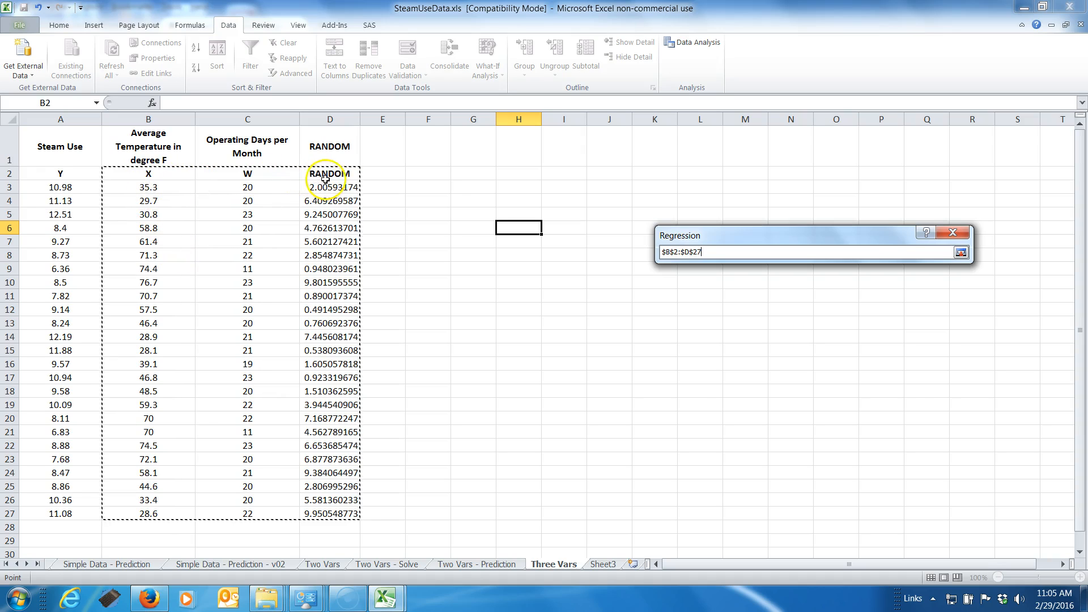
pyautogui.click(961, 251)
pyautogui.click(679, 308)
pyautogui.click(936, 259)
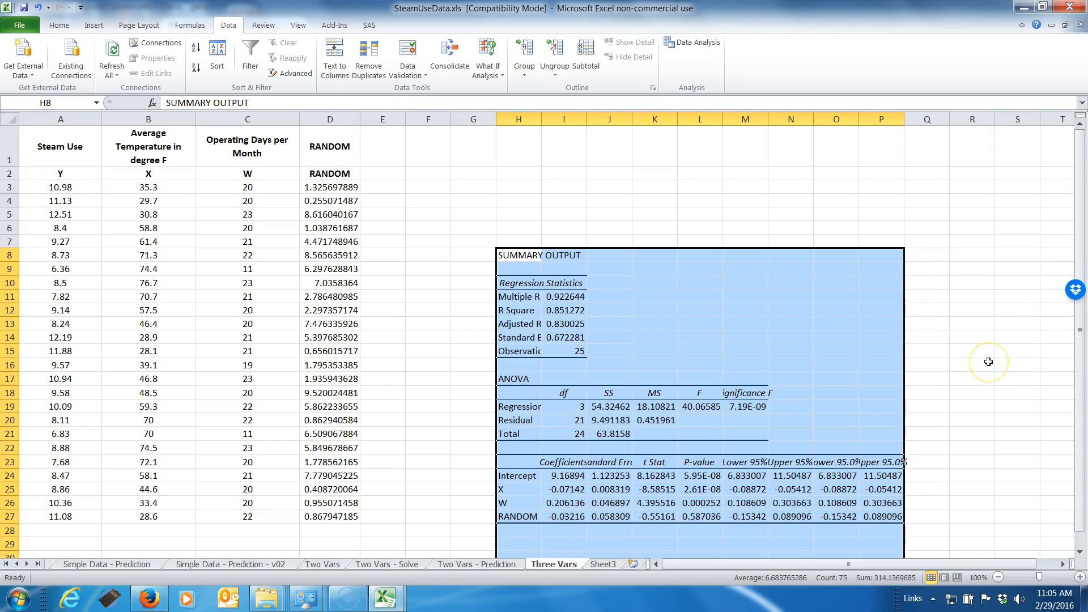
# Review the three-variable regression output, examining the Intercept, W and RANDOM rows of the coefficient table
pyautogui.scroll(-1, 988, 361)
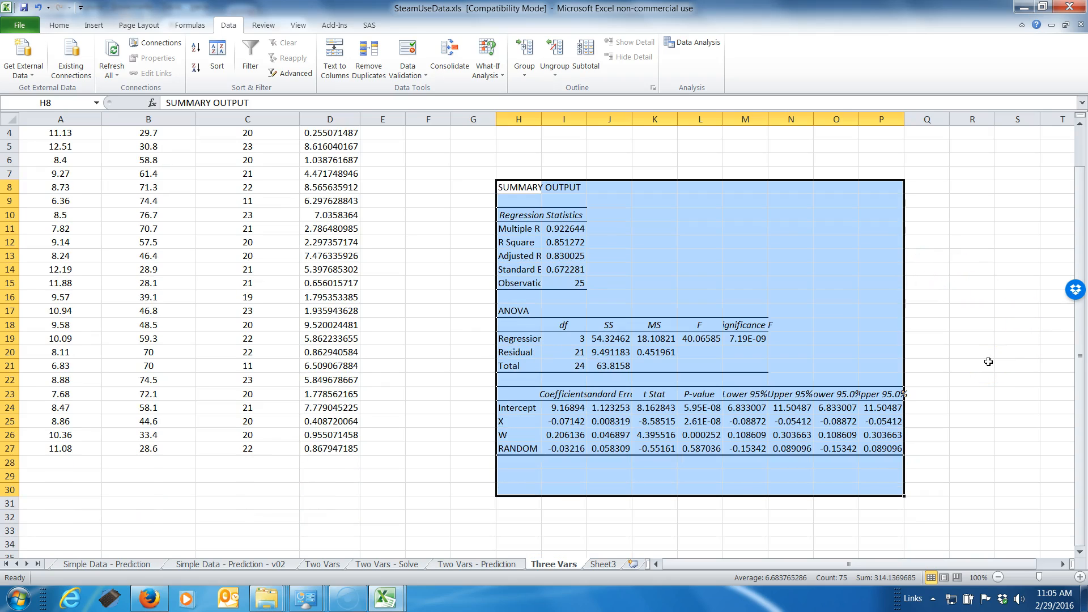
pyautogui.scroll(2, 988, 361)
pyautogui.click(988, 362)
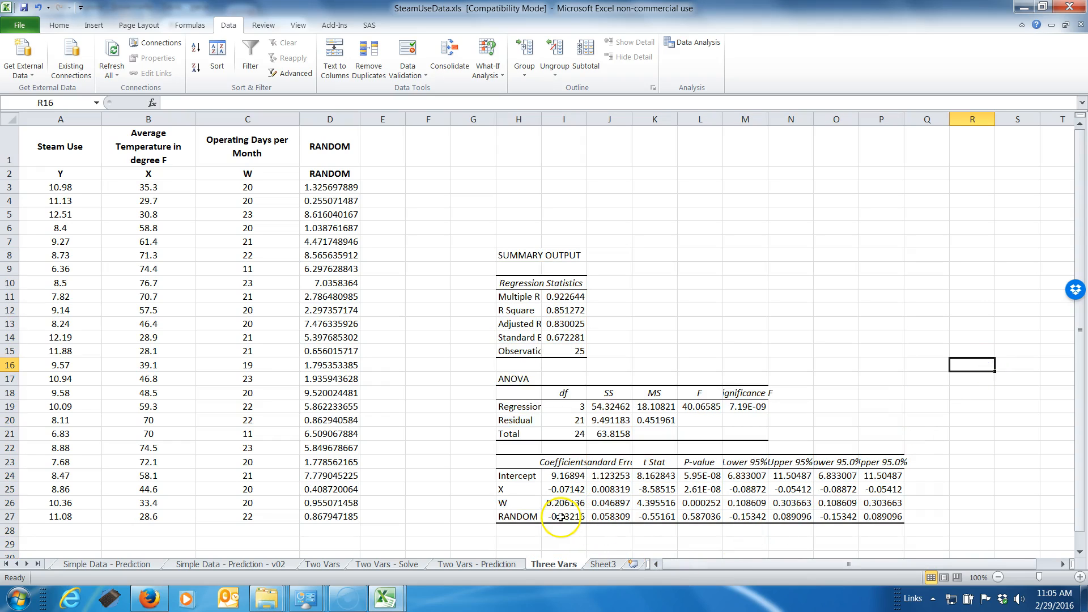
pyautogui.click(525, 517)
pyautogui.click(520, 479)
pyautogui.click(512, 517)
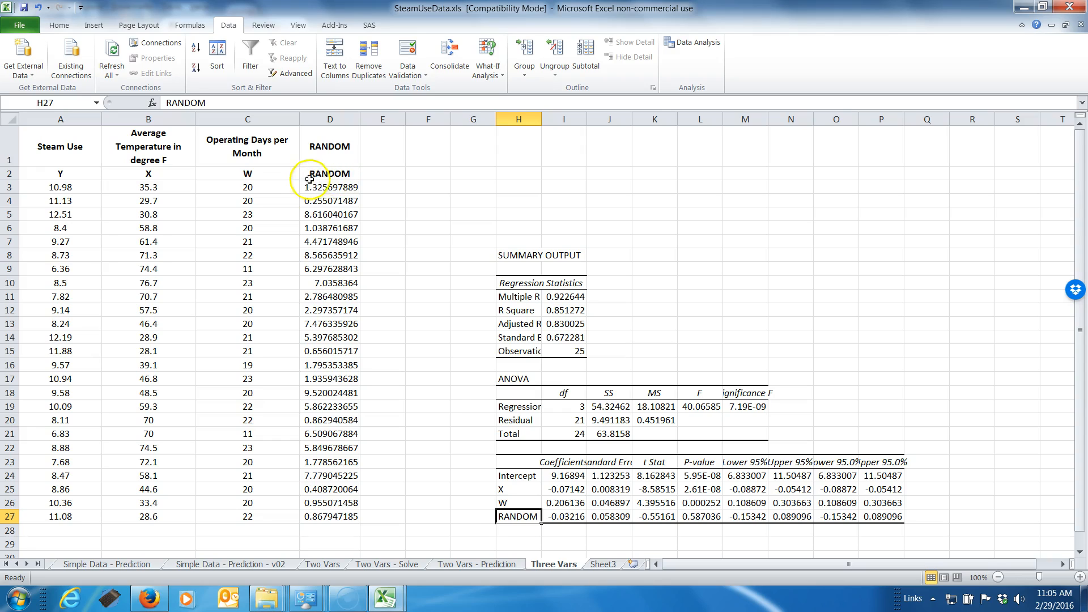
pyautogui.click(510, 503)
pyautogui.click(512, 476)
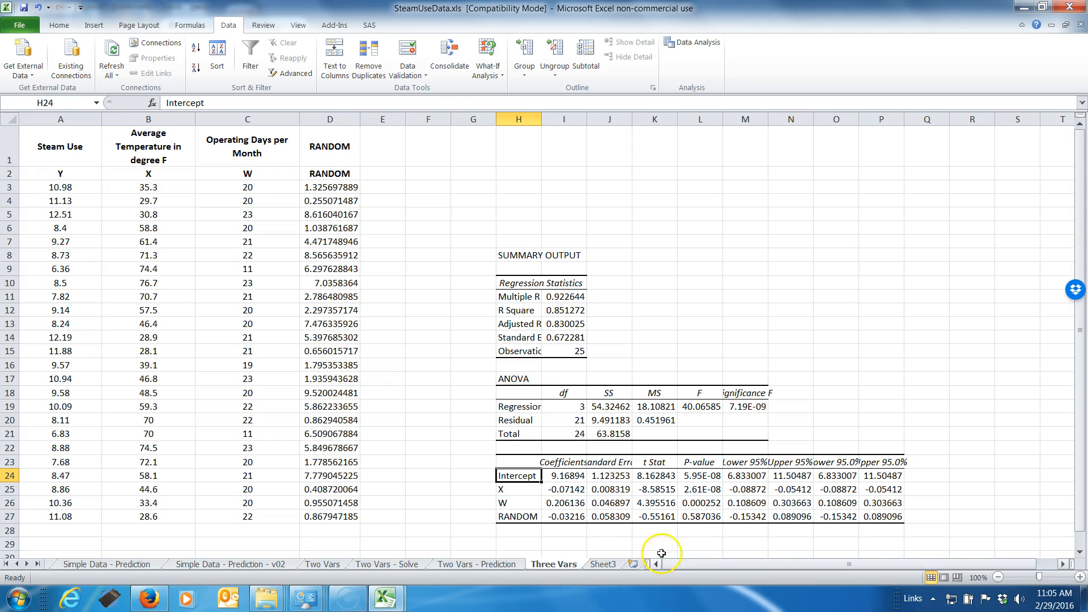
# Fill the regression coefficients in I24:I27 with yellow
pyautogui.click(570, 473)
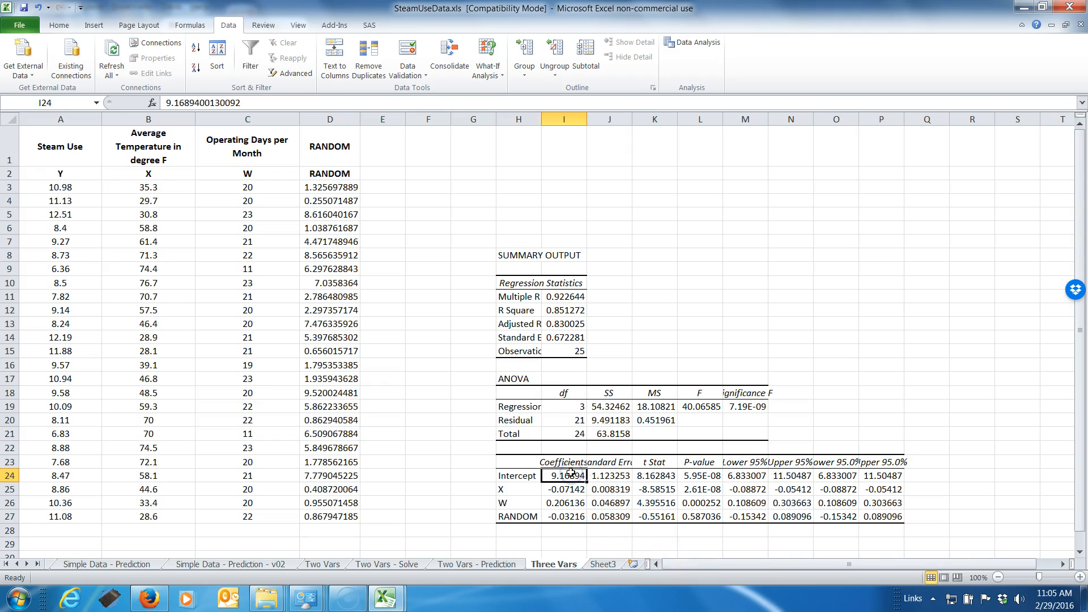
pyautogui.moveTo(570, 473); pyautogui.dragTo(566, 516)
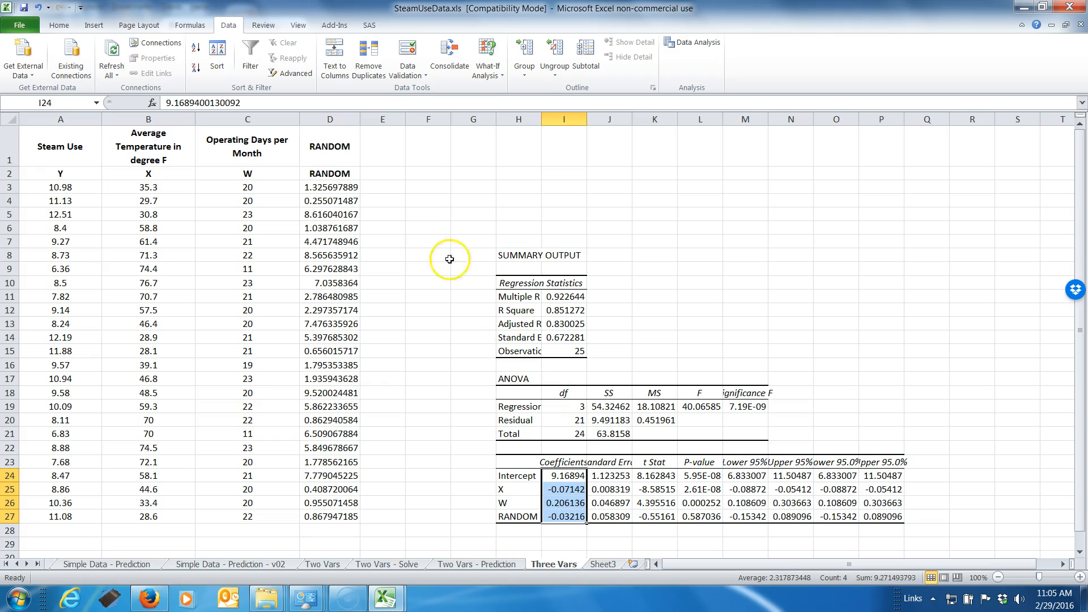
pyautogui.click(58, 25)
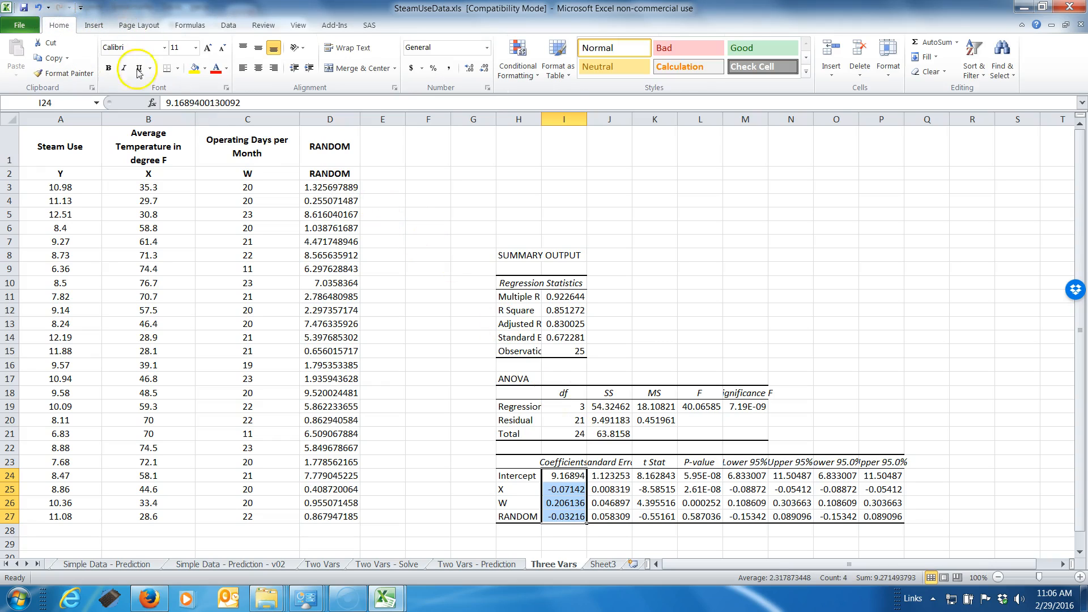
pyautogui.click(194, 68)
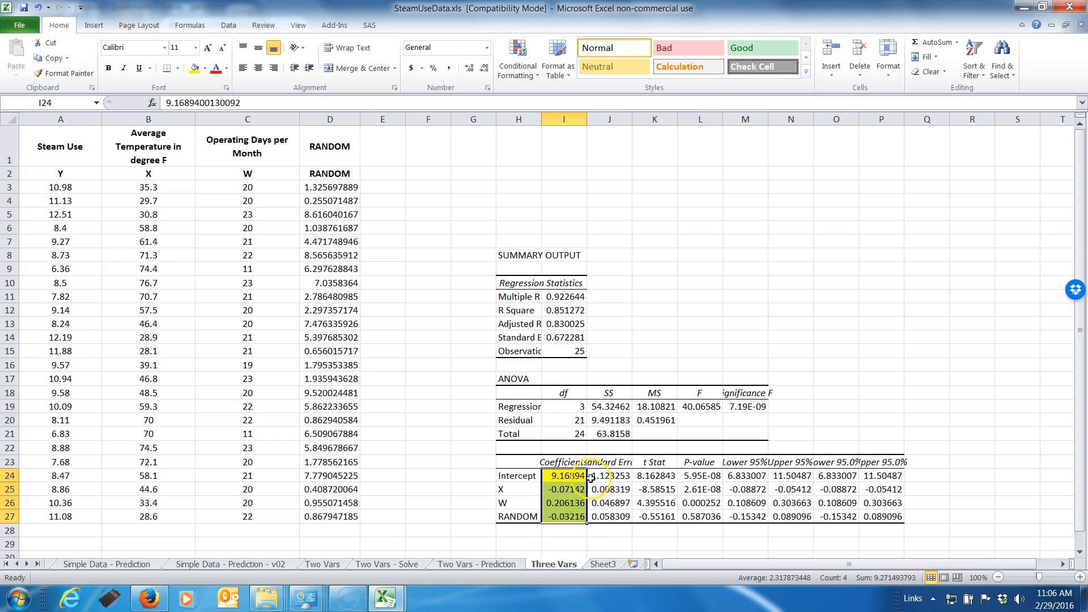
# Fill the P-values of Intercept, X and W in L24:L26 with yellow
pyautogui.click(703, 475)
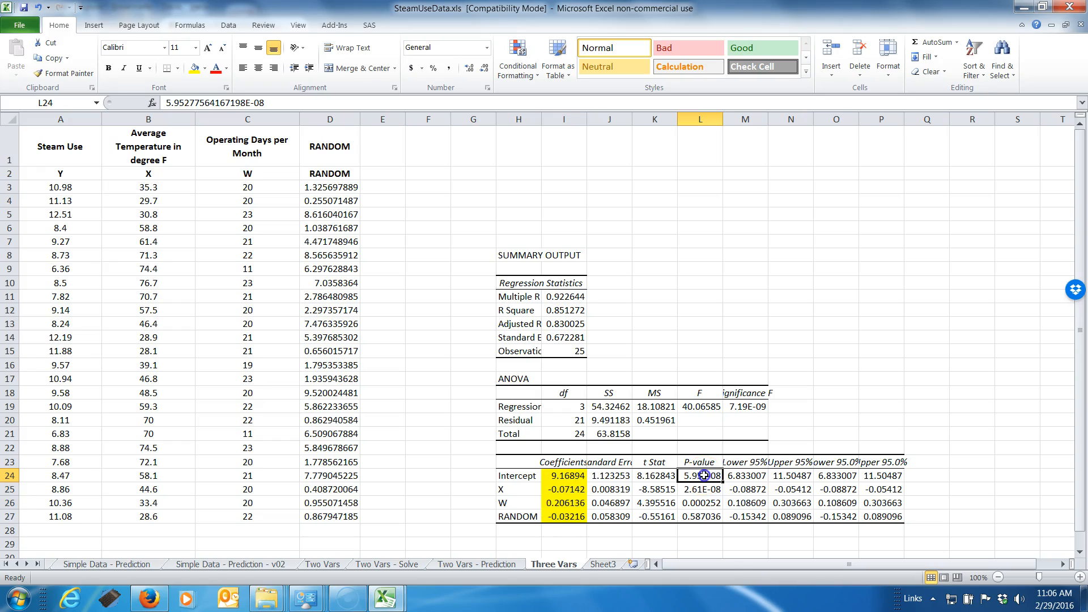
pyautogui.click(708, 502)
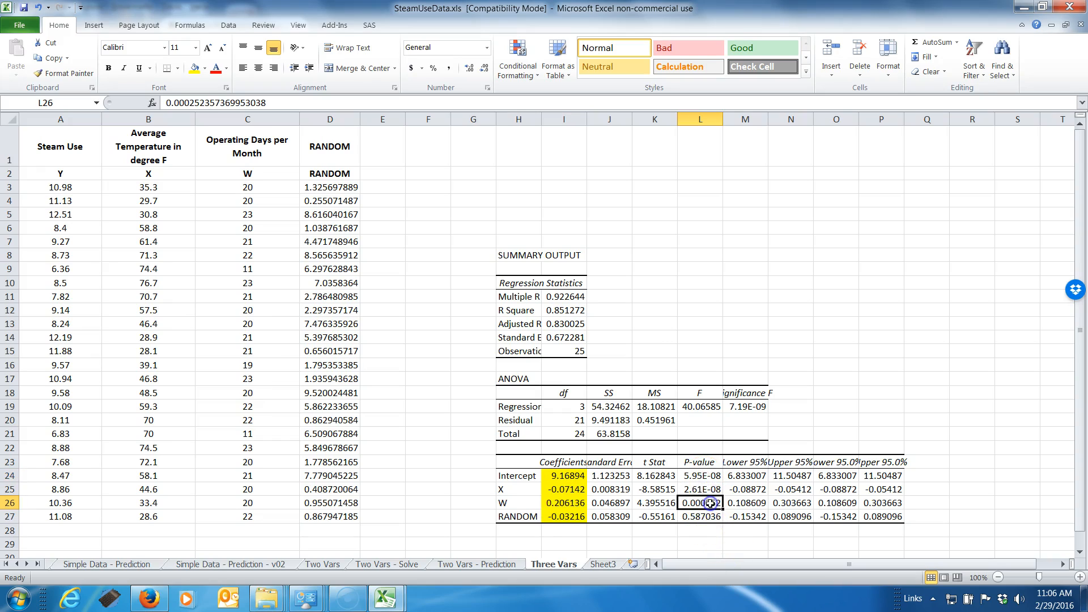
pyautogui.click(707, 478)
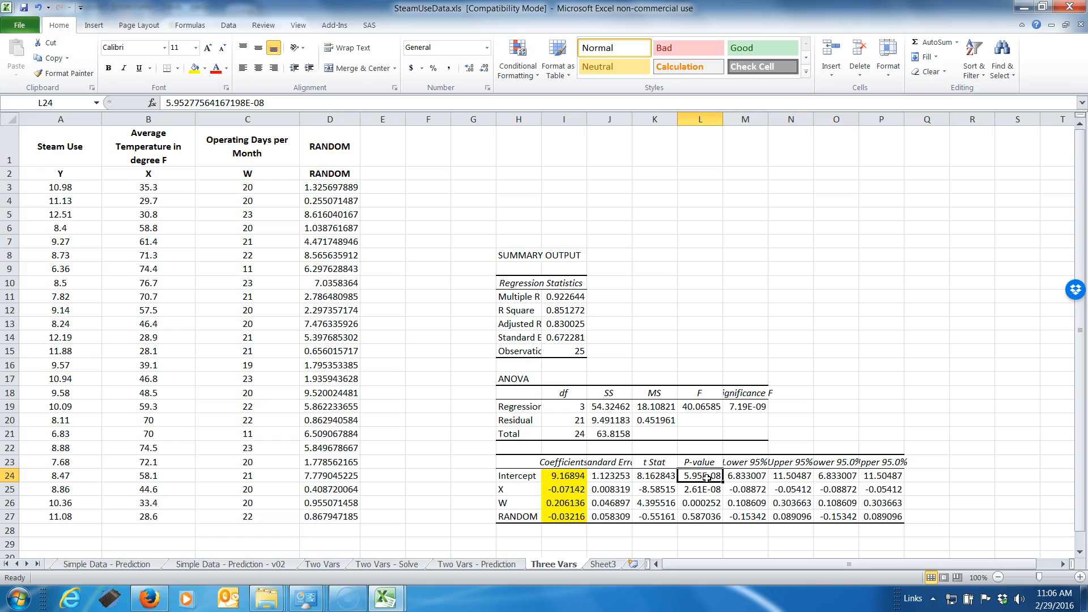
pyautogui.hotkey('shift', 'Down')
pyautogui.hotkey('shift', 'Down')
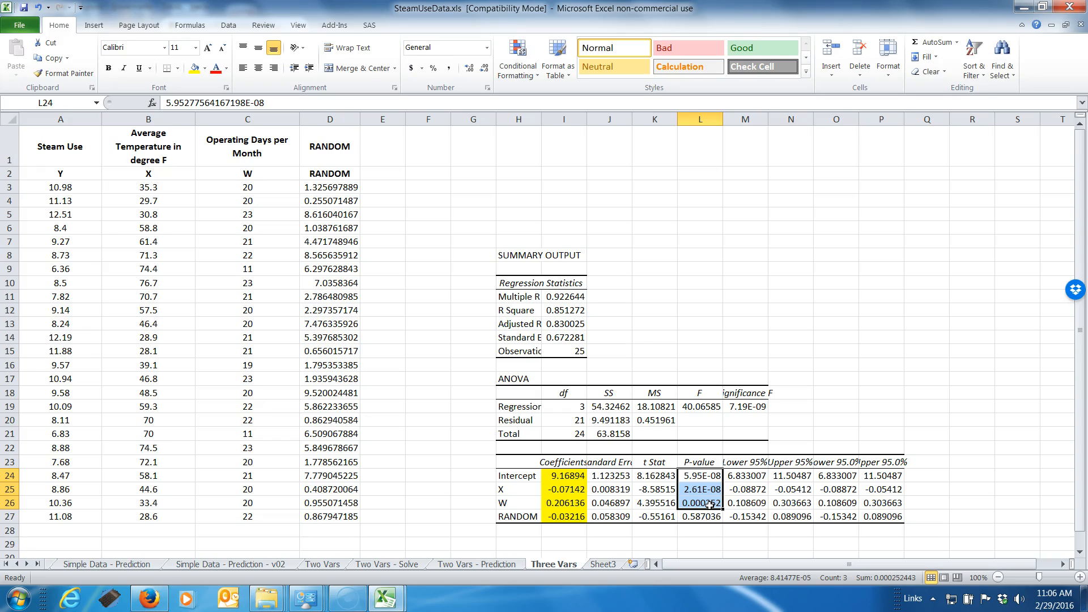
pyautogui.click(192, 68)
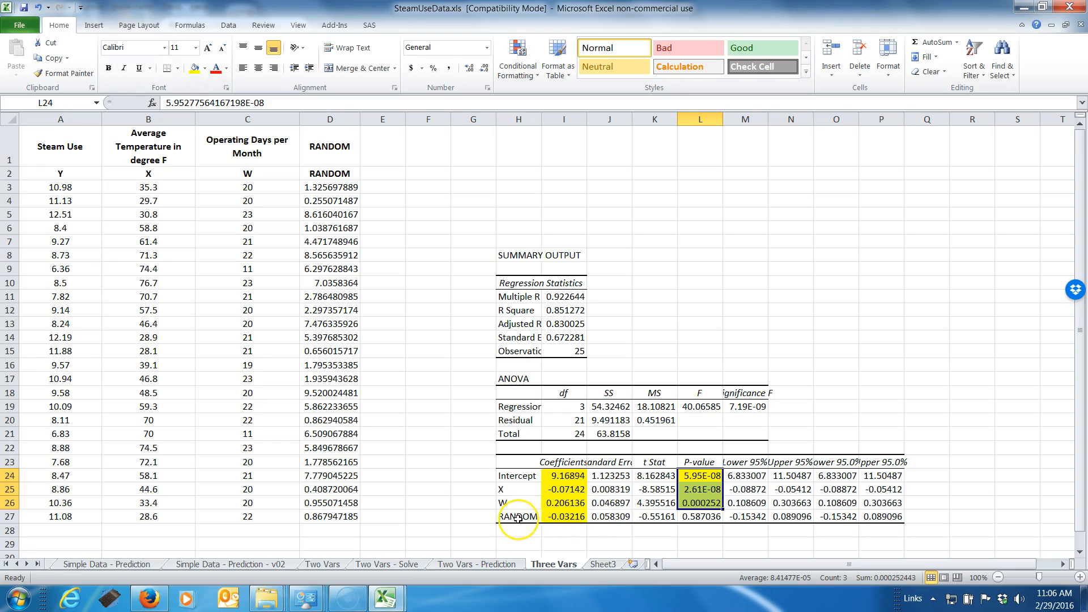
# Fill the RANDOM variable's P-value in L27 with a light red theme color
pyautogui.click(700, 517)
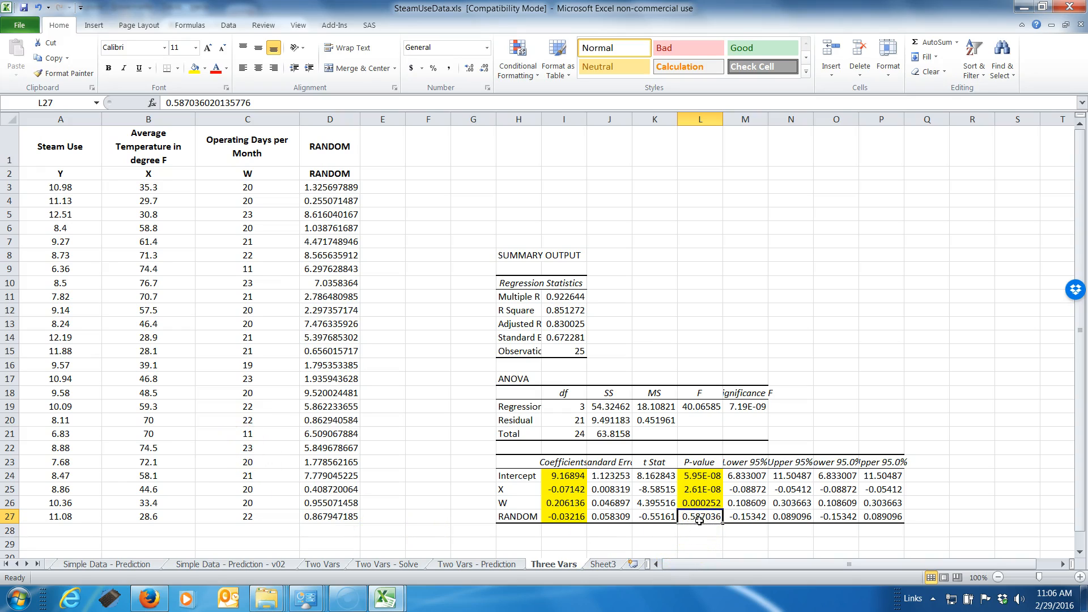
pyautogui.click(204, 68)
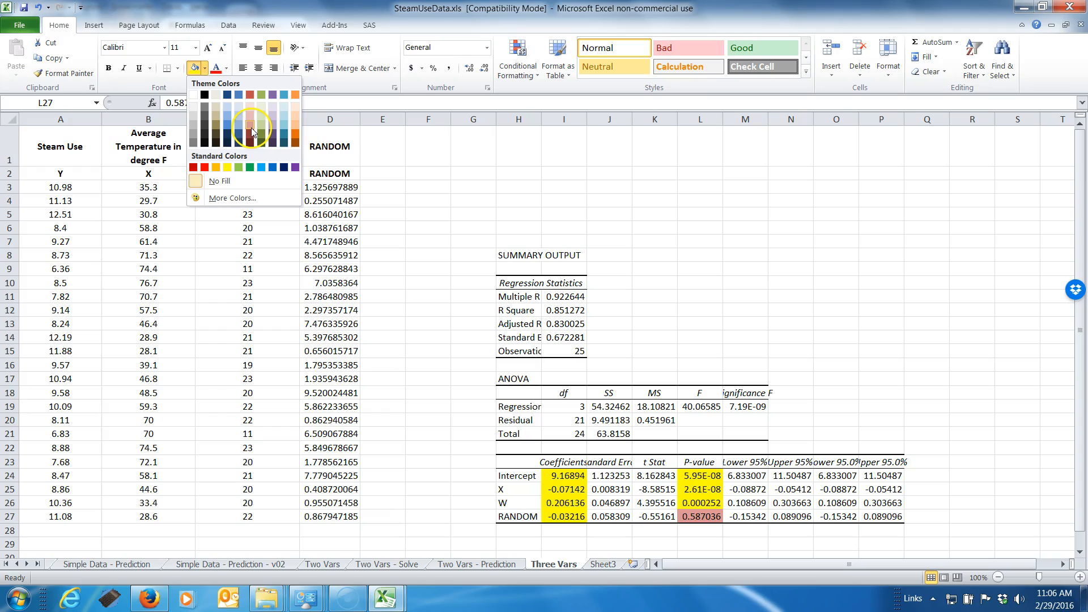
pyautogui.click(251, 129)
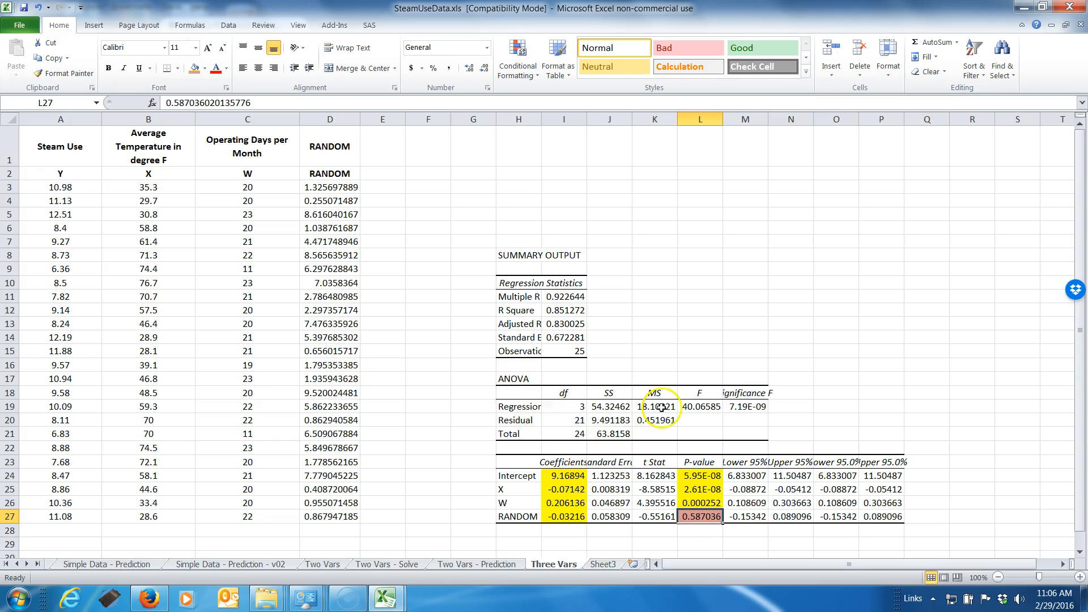
# Fill the Significance F value in M19 with the standard yellow
pyautogui.click(748, 408)
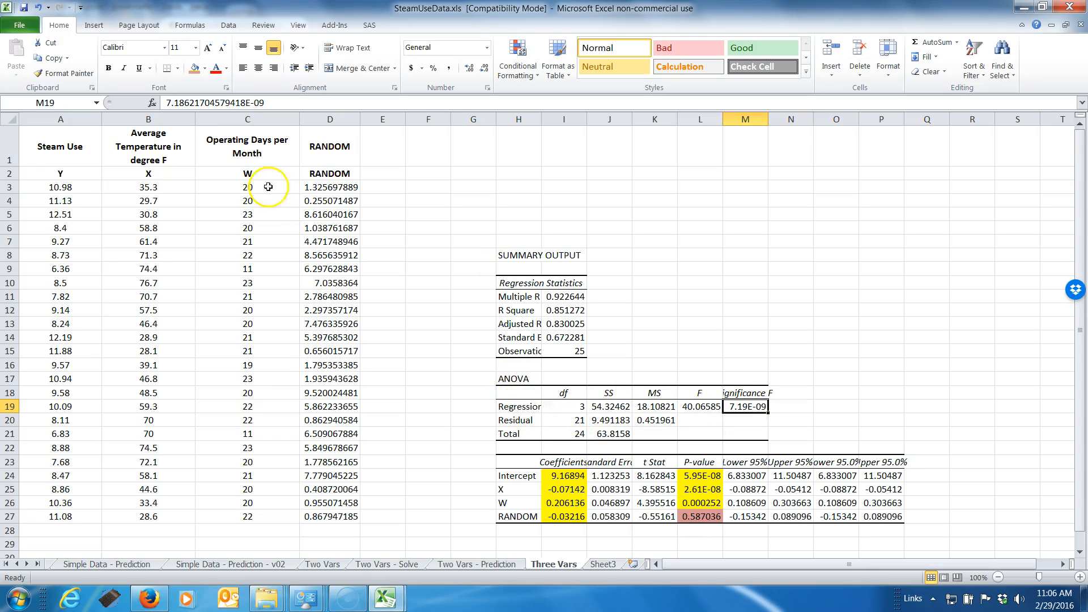
pyautogui.click(205, 68)
pyautogui.click(227, 167)
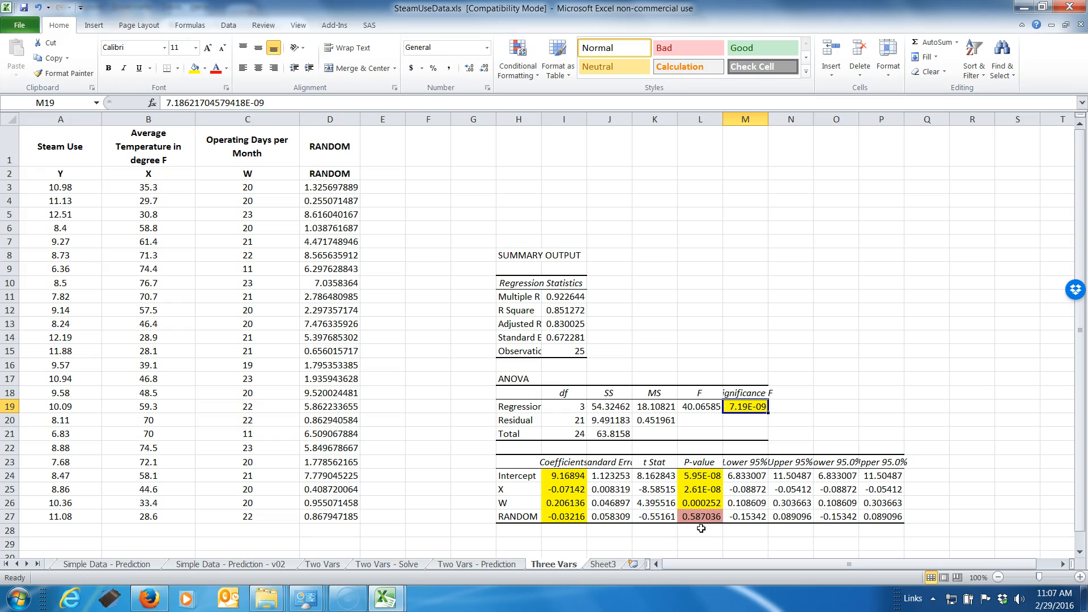
# Fill the R Square value in I12 yellow and compare it with the R Square on the Two Vars - Solve sheet
pyautogui.click(562, 310)
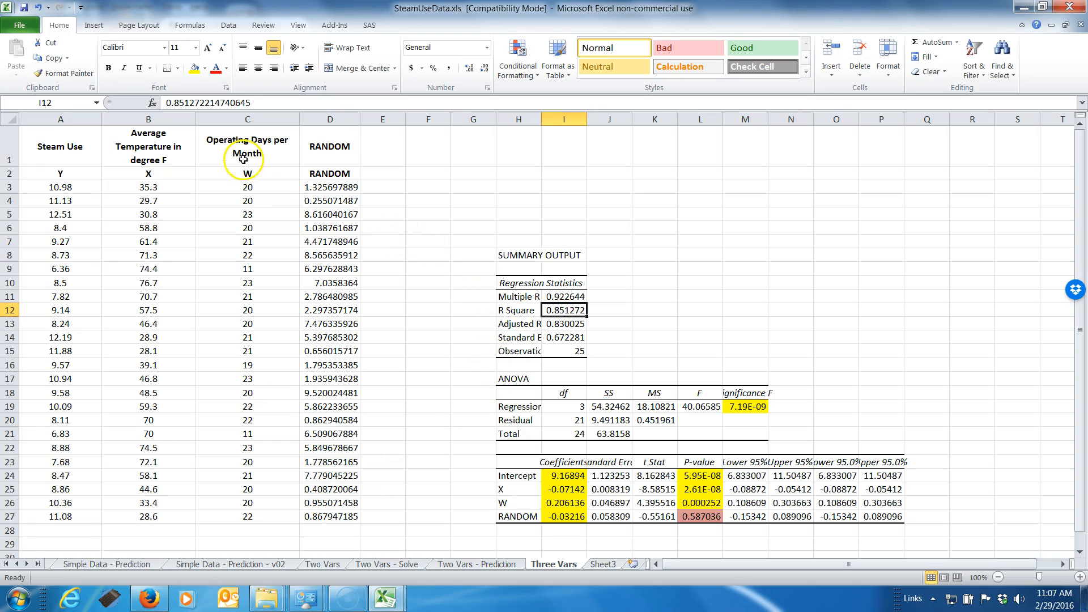
pyautogui.click(194, 69)
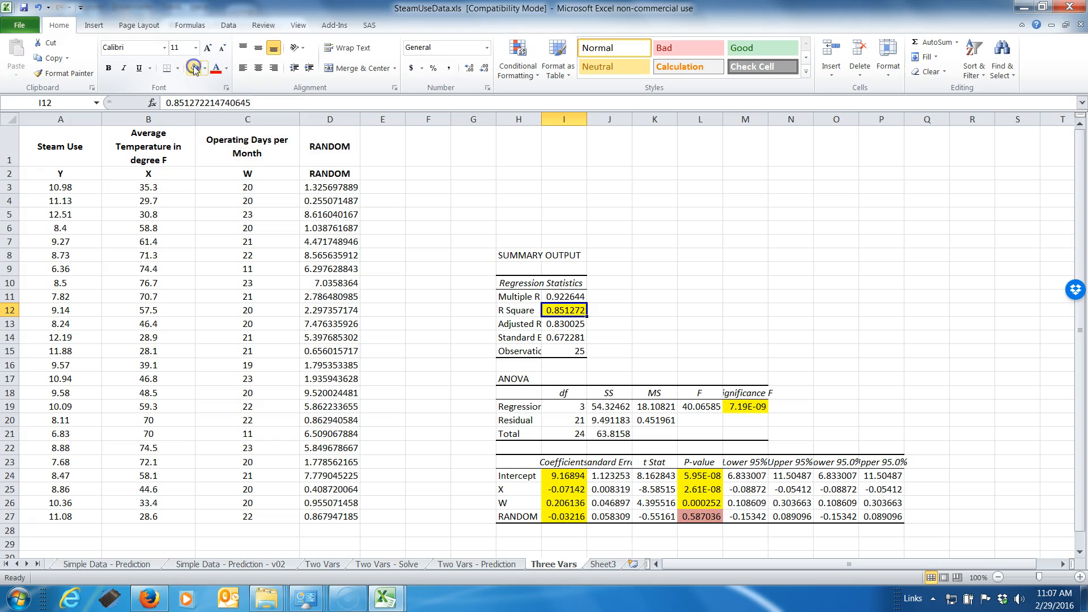
pyautogui.click(402, 565)
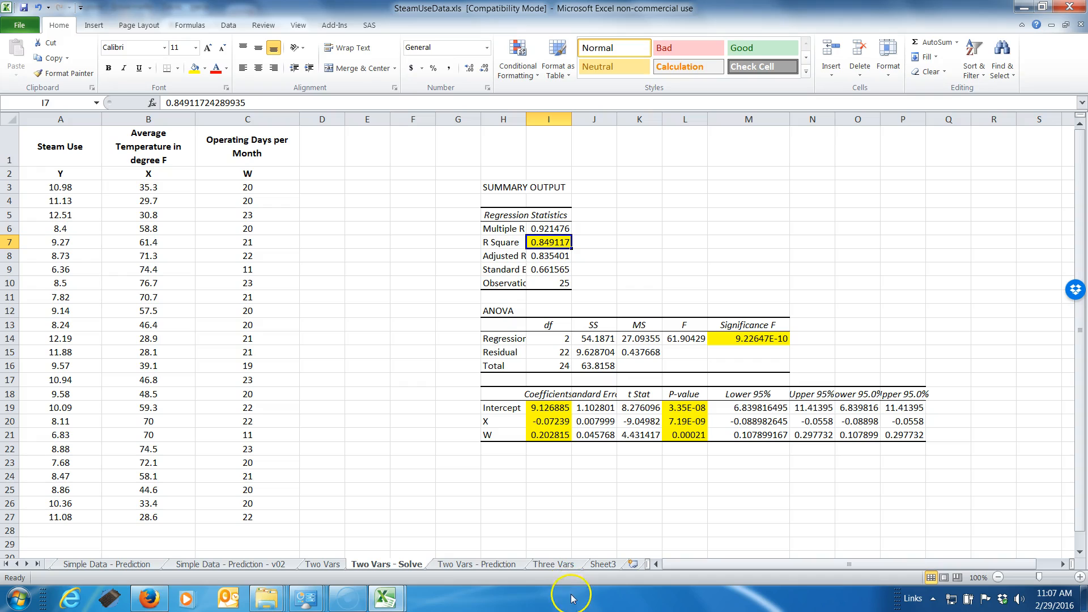
pyautogui.click(545, 564)
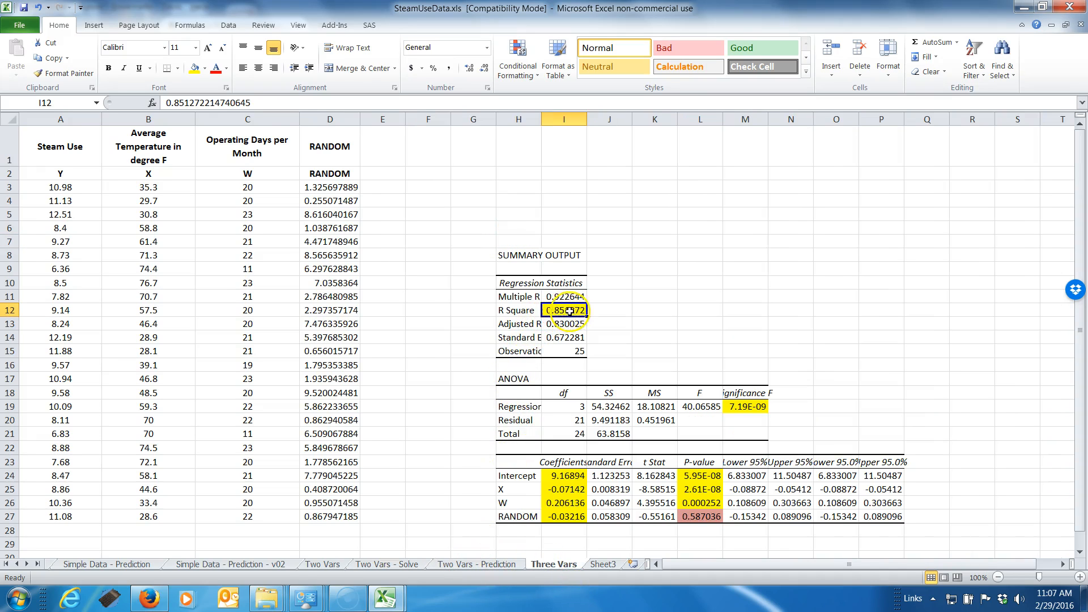
# Apply the yellow fill across the R Square label and value in H12:I12
pyautogui.click(510, 310)
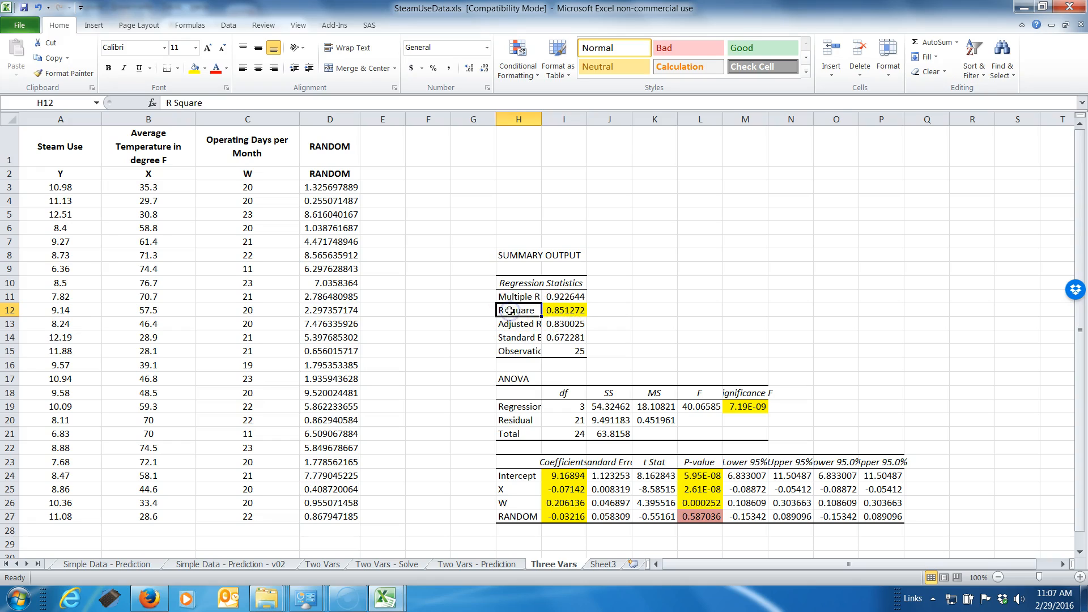
pyautogui.moveTo(510, 311); pyautogui.dragTo(561, 310)
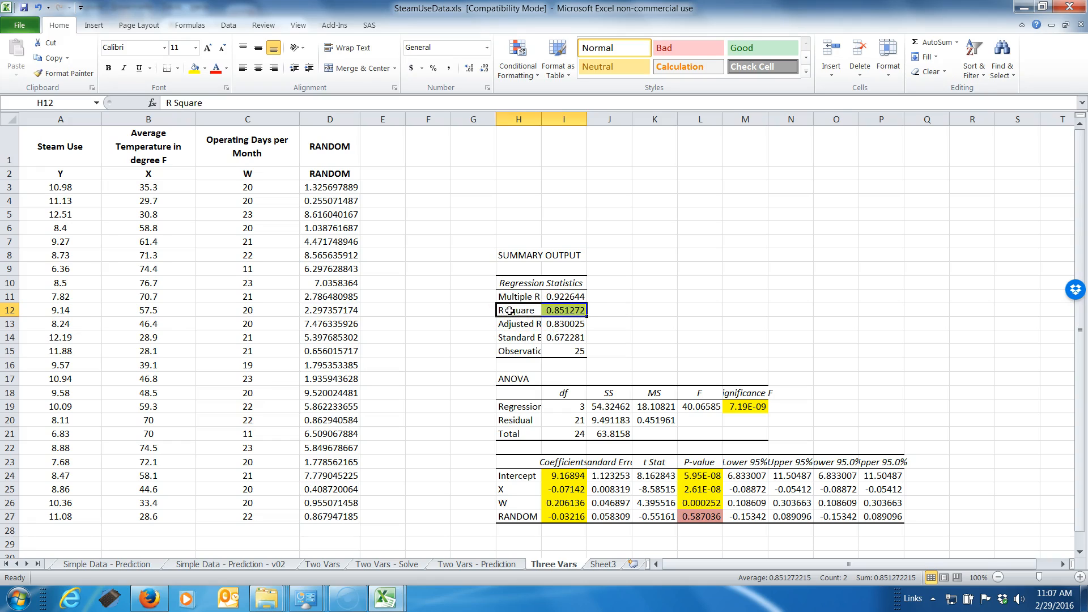
pyautogui.click(194, 67)
# Fill the Adjusted R Square label and value in H8:I8 on the Two Vars - Solve sheet with yellow
pyautogui.click(564, 325)
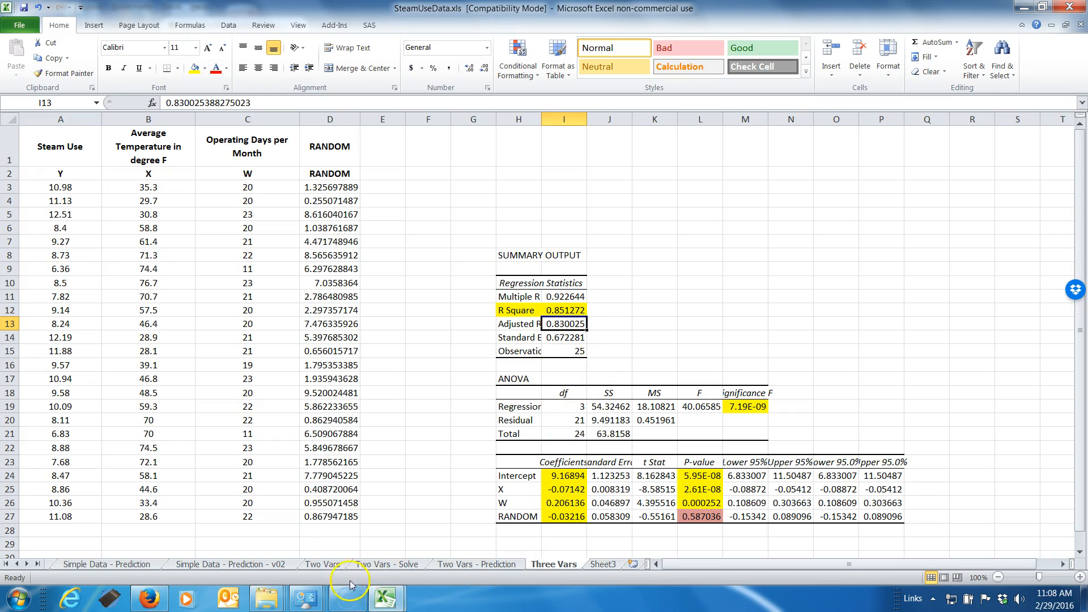
pyautogui.click(370, 564)
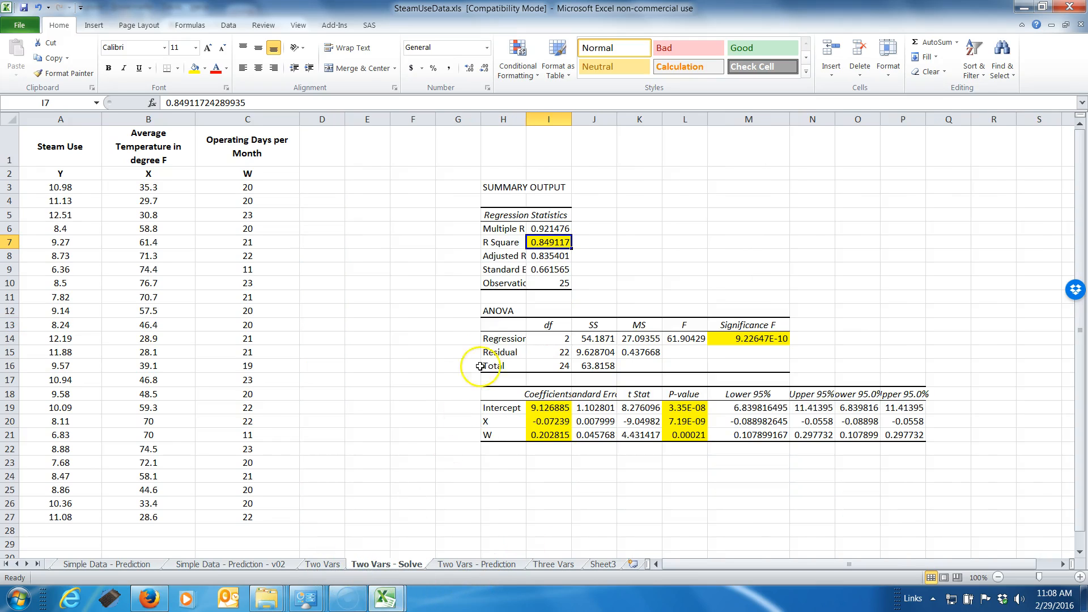
pyautogui.click(492, 256)
pyautogui.hotkey('shift', 'Right')
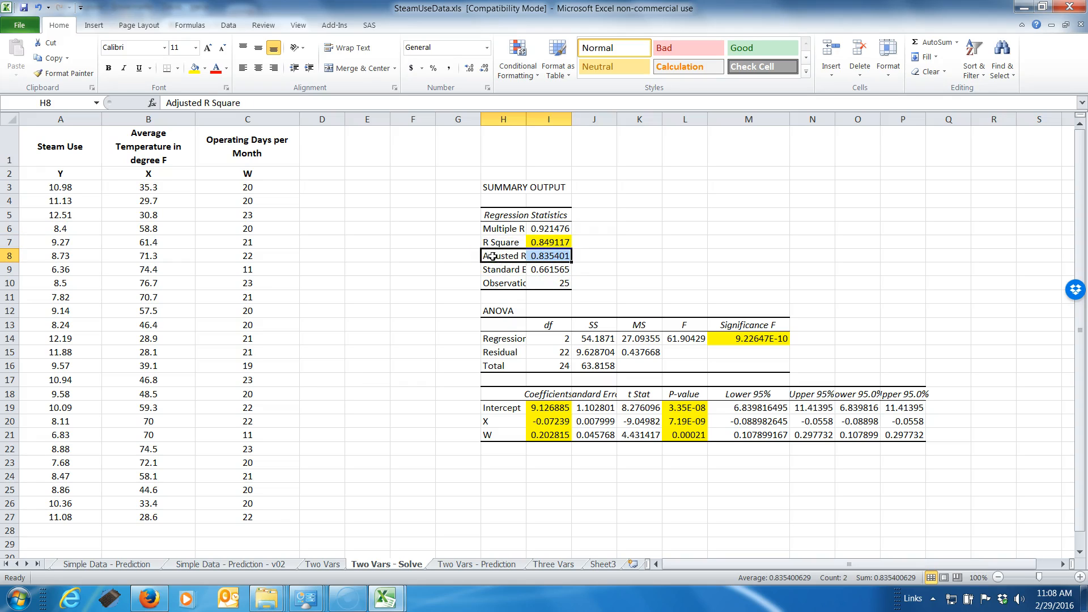
pyautogui.click(194, 68)
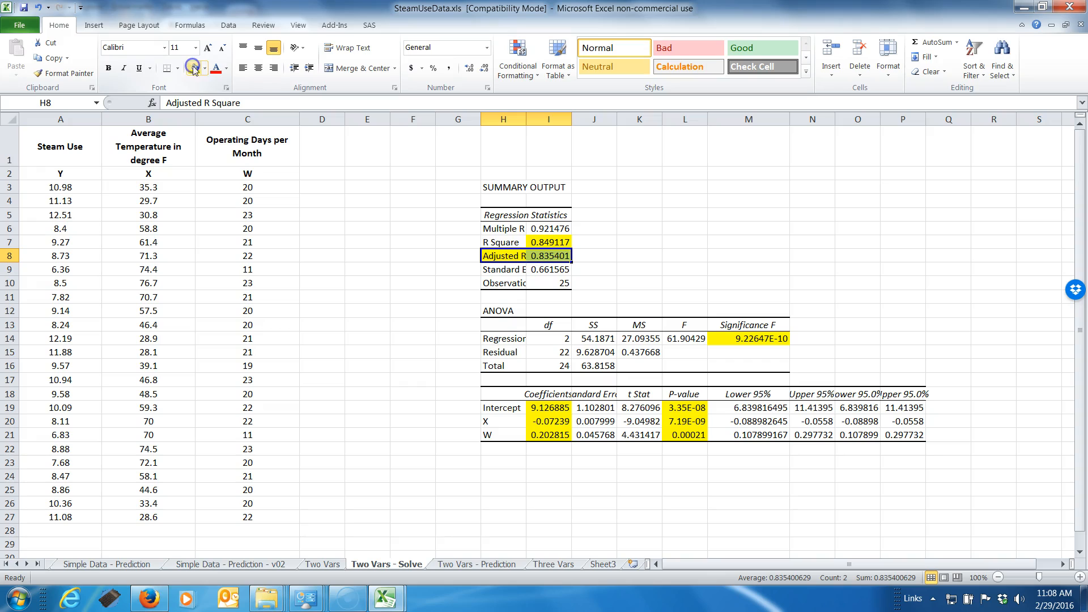
# Examine the Adjusted R Square in H13:I13 on the Three Vars sheet, along with the data in row 27
pyautogui.click(566, 565)
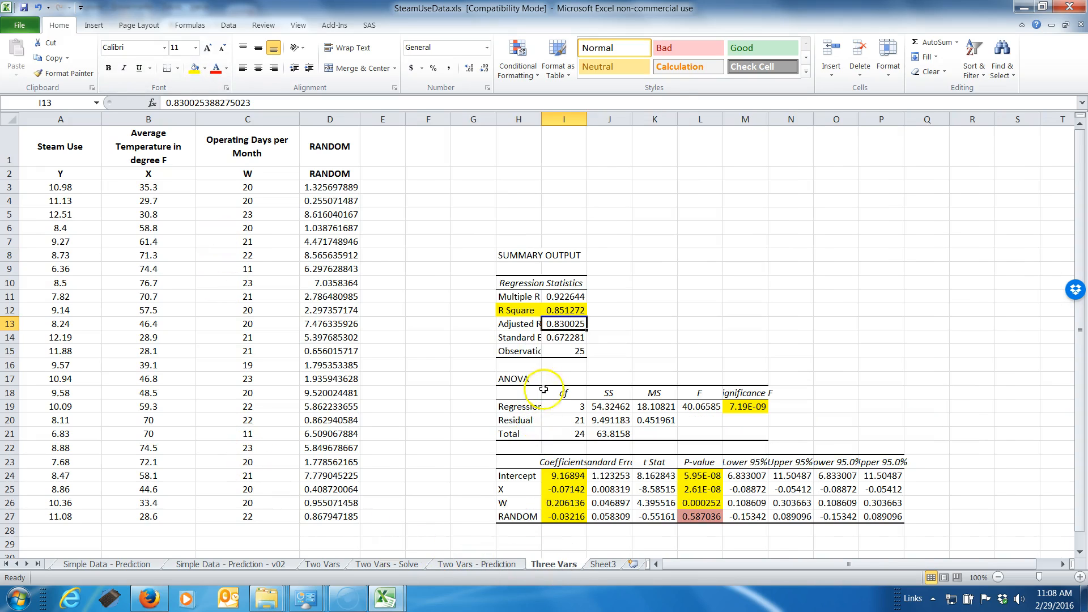
pyautogui.click(512, 336)
pyautogui.click(510, 324)
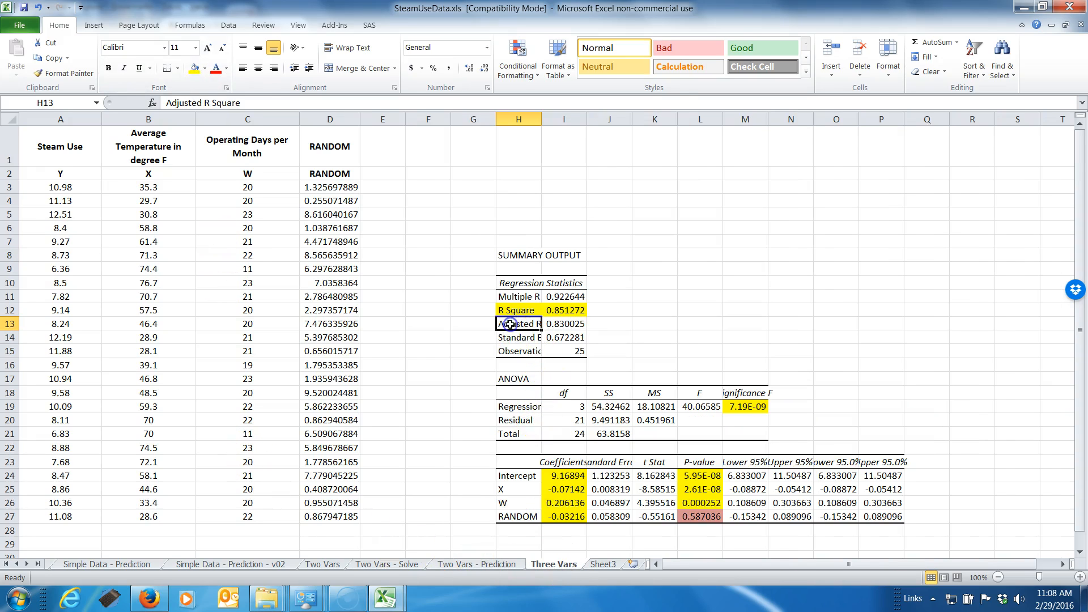
pyautogui.hotkey('shift', 'Right')
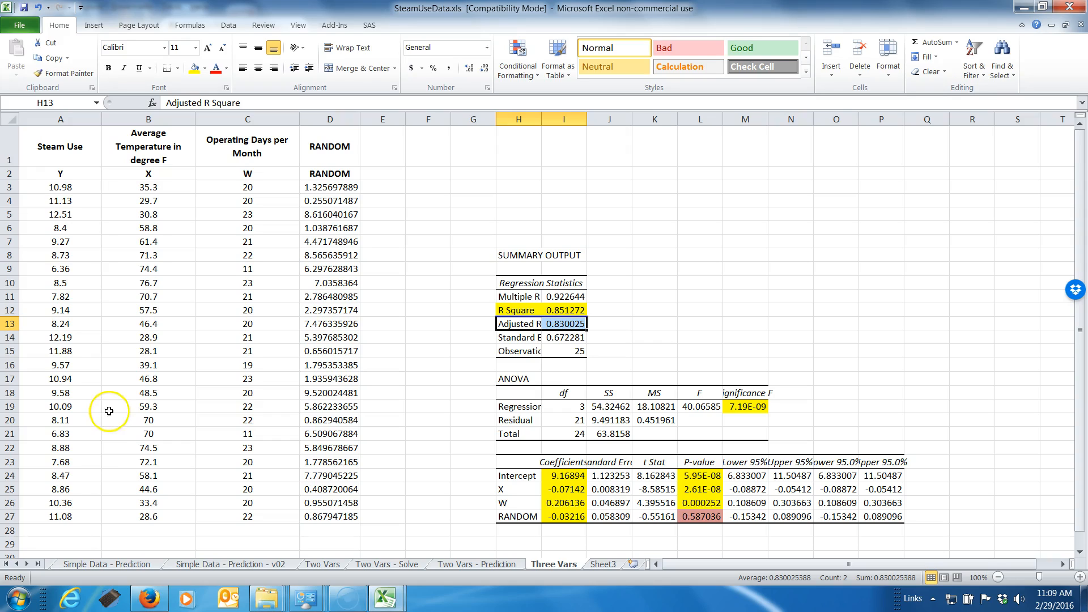
pyautogui.click(10, 516)
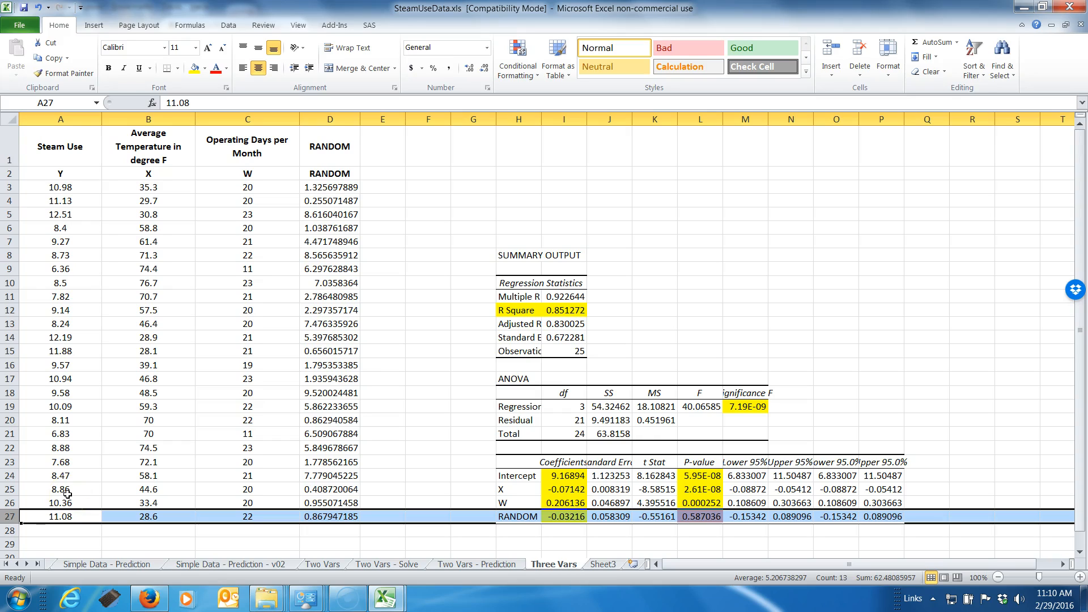
pyautogui.click(549, 325)
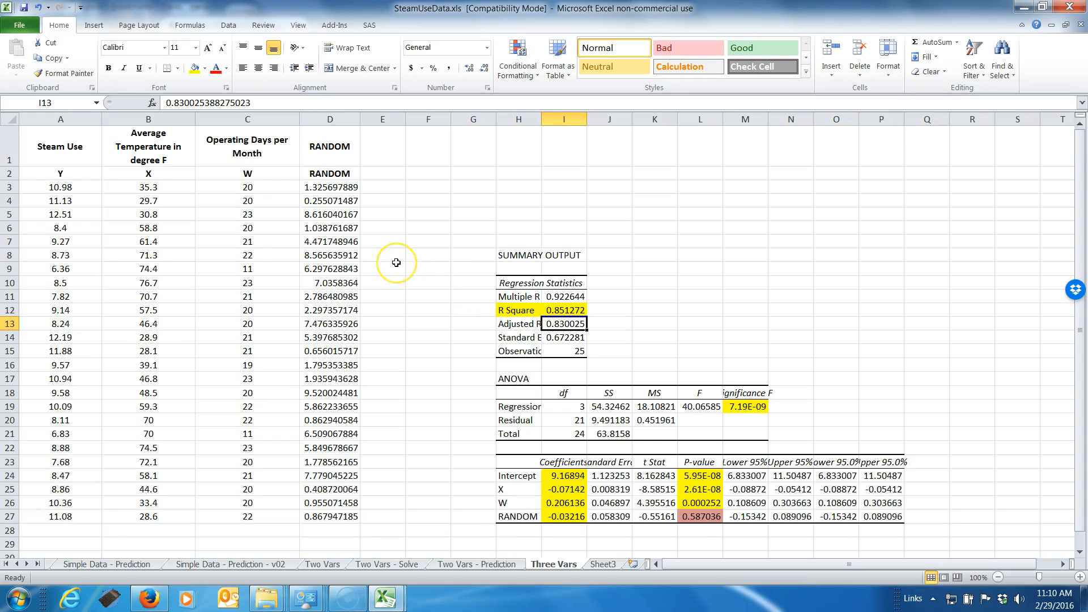